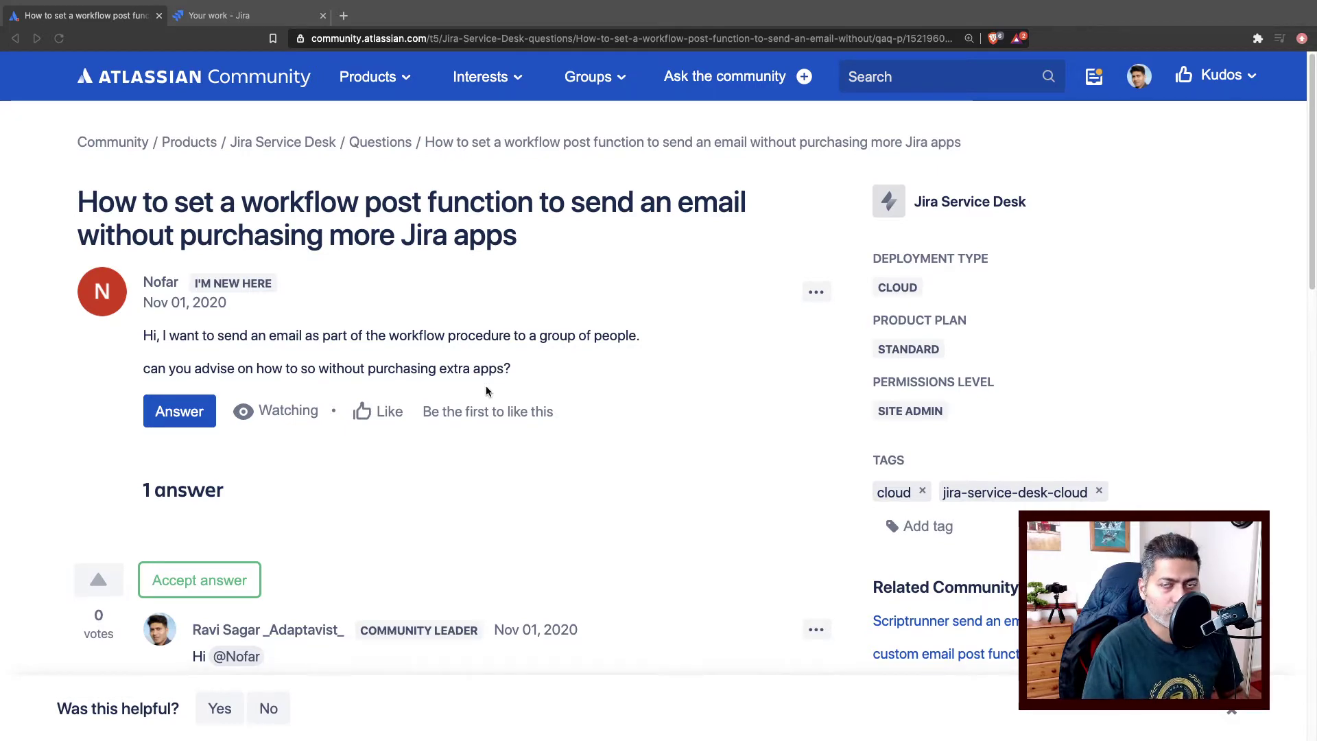
Highlight the instructions for creating the Send Mail event and the notification scheme
{"action": "scroll", "coordinate": [485, 391], "scroll_direction": "down", "scroll_amount": 5}
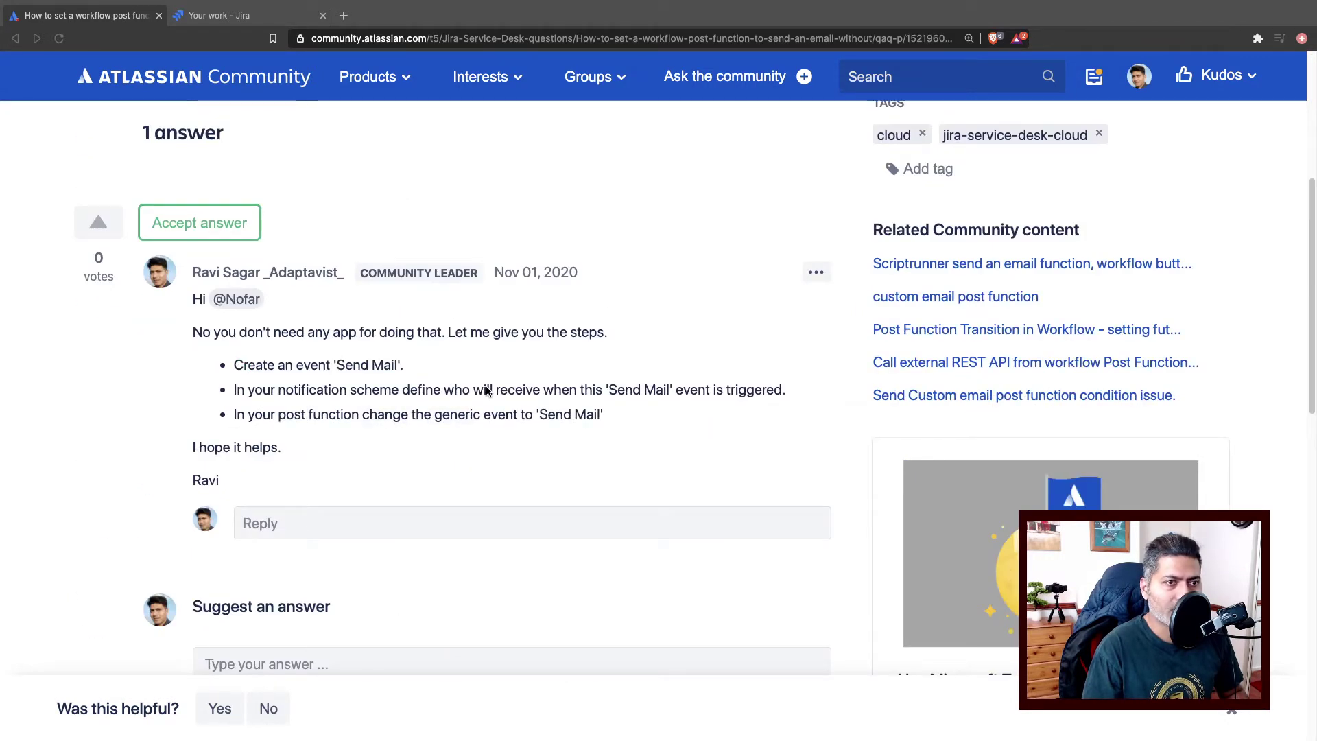
{"action": "triple_click", "coordinate": [351, 369]}
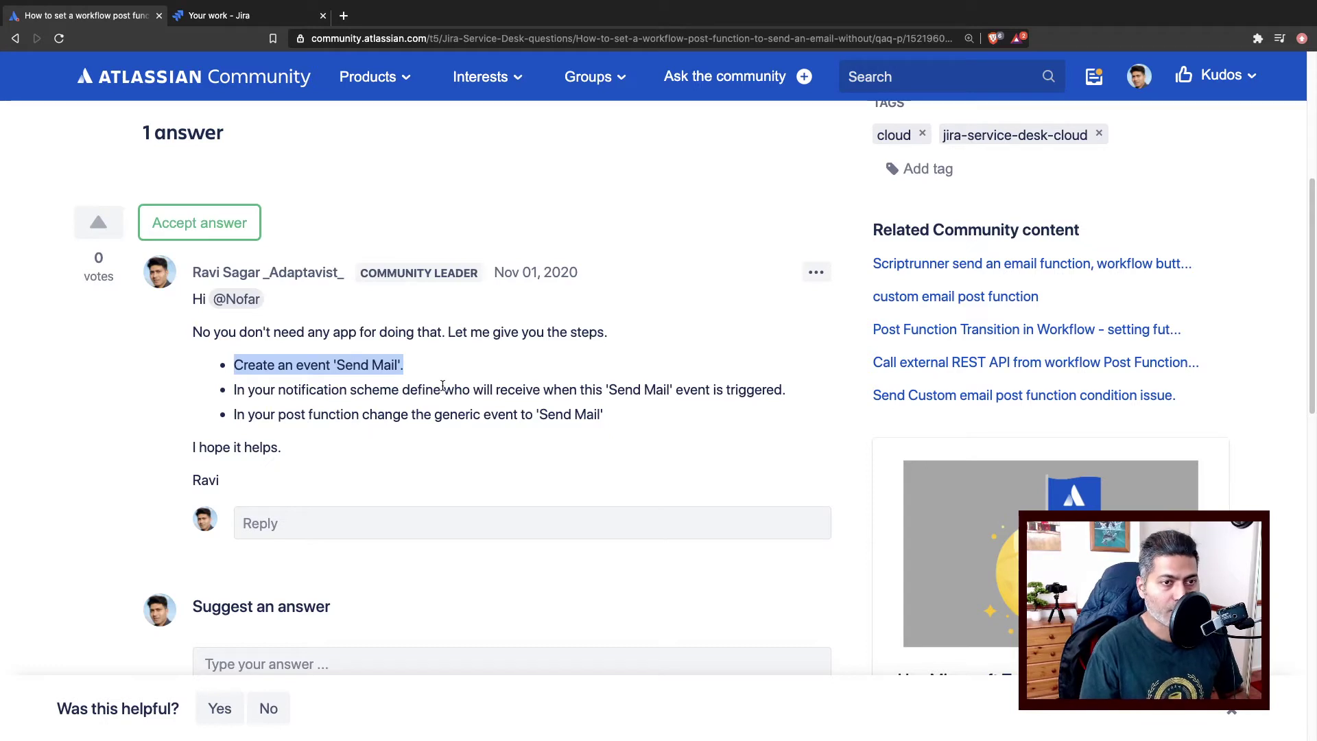
{"action": "triple_click", "coordinate": [390, 364]}
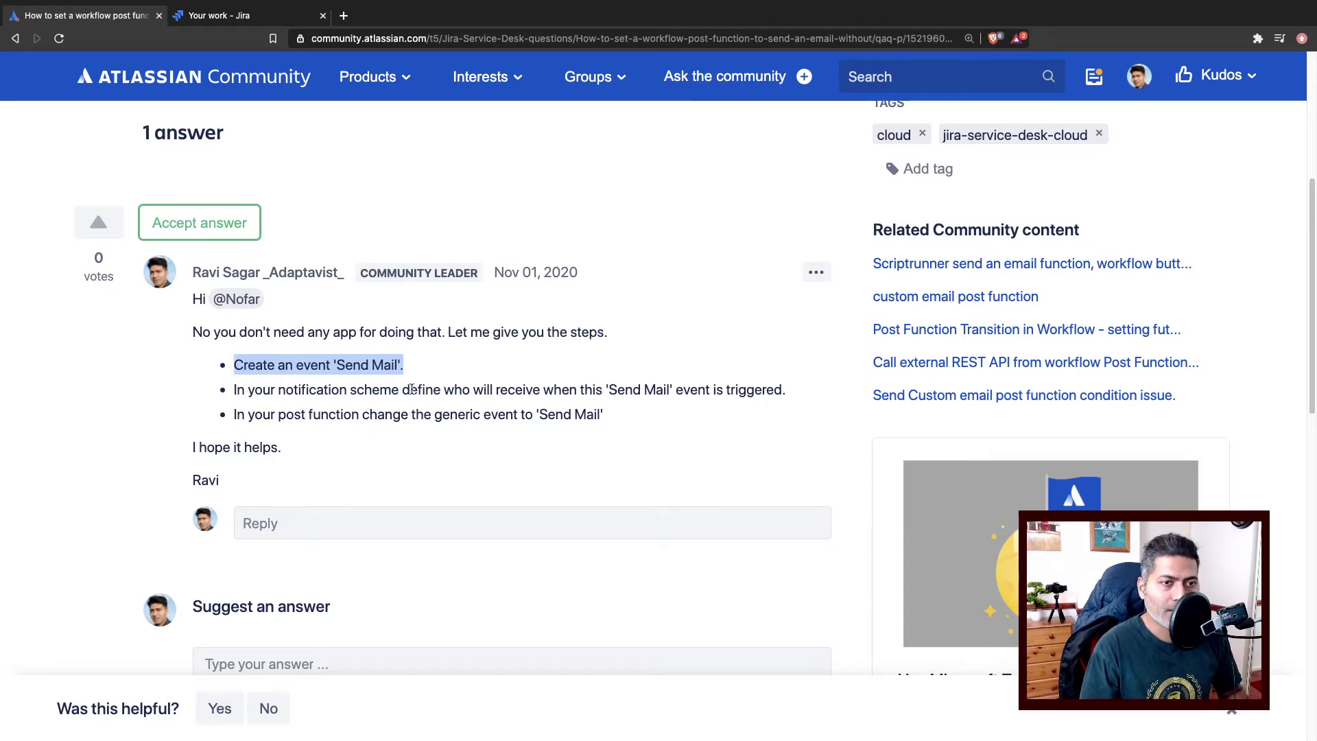
{"action": "triple_click", "coordinate": [411, 390]}
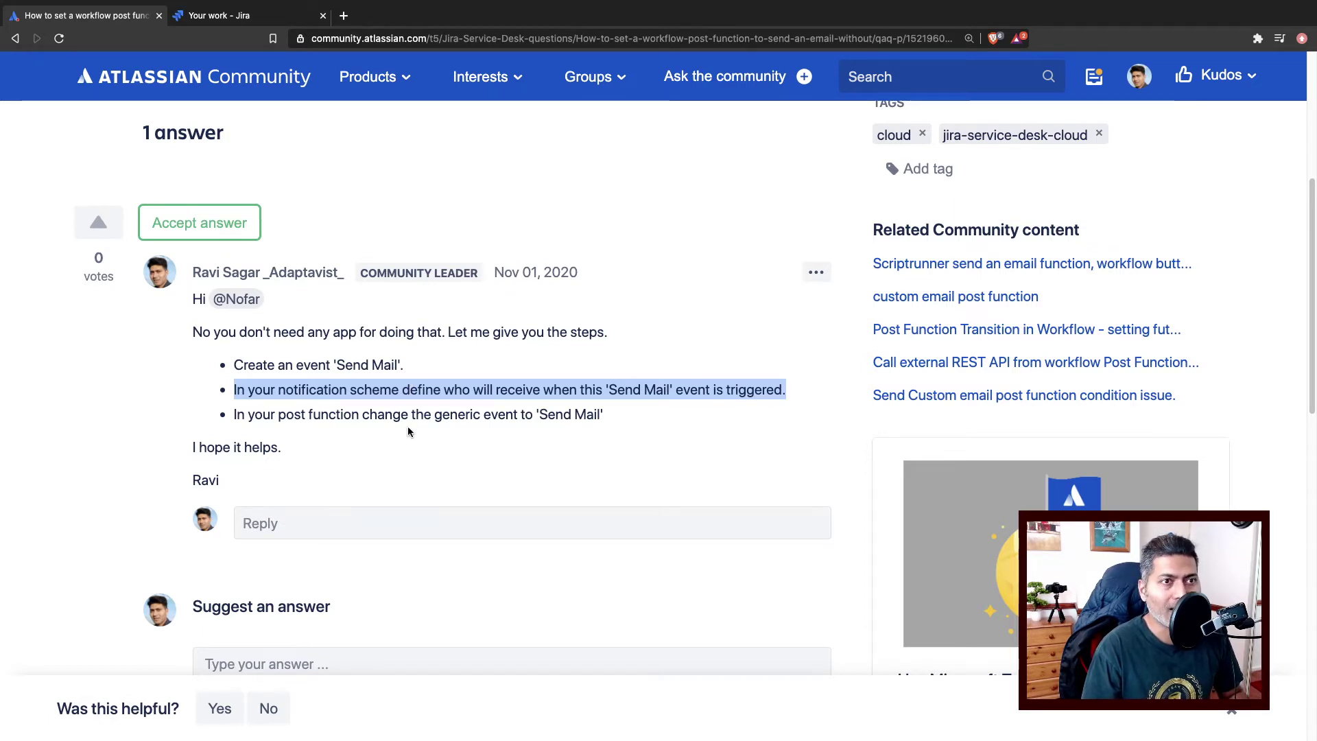
In Jira, search admin for 'eve', open Events, and scroll to the Add New Event form
{"action": "left_click", "coordinate": [252, 17]}
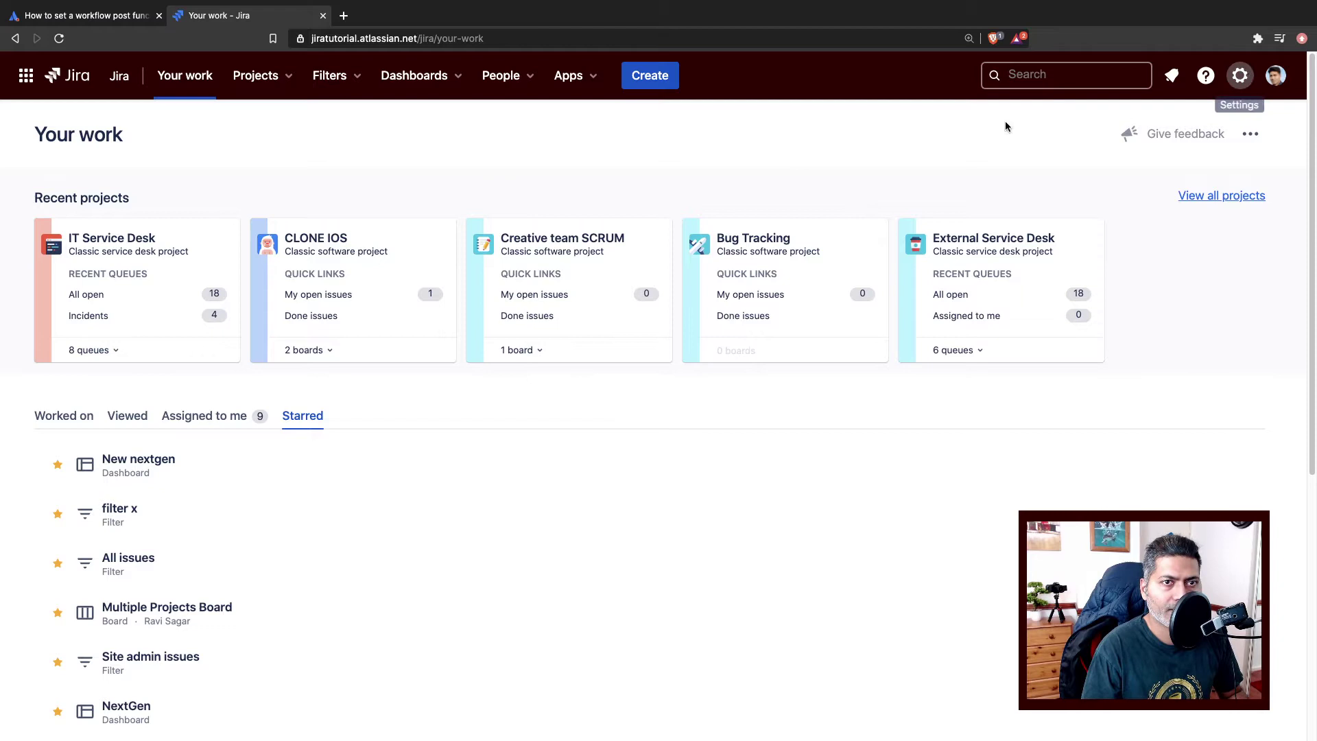
{"action": "key", "text": "period"}
{"action": "type", "text": "eve"}
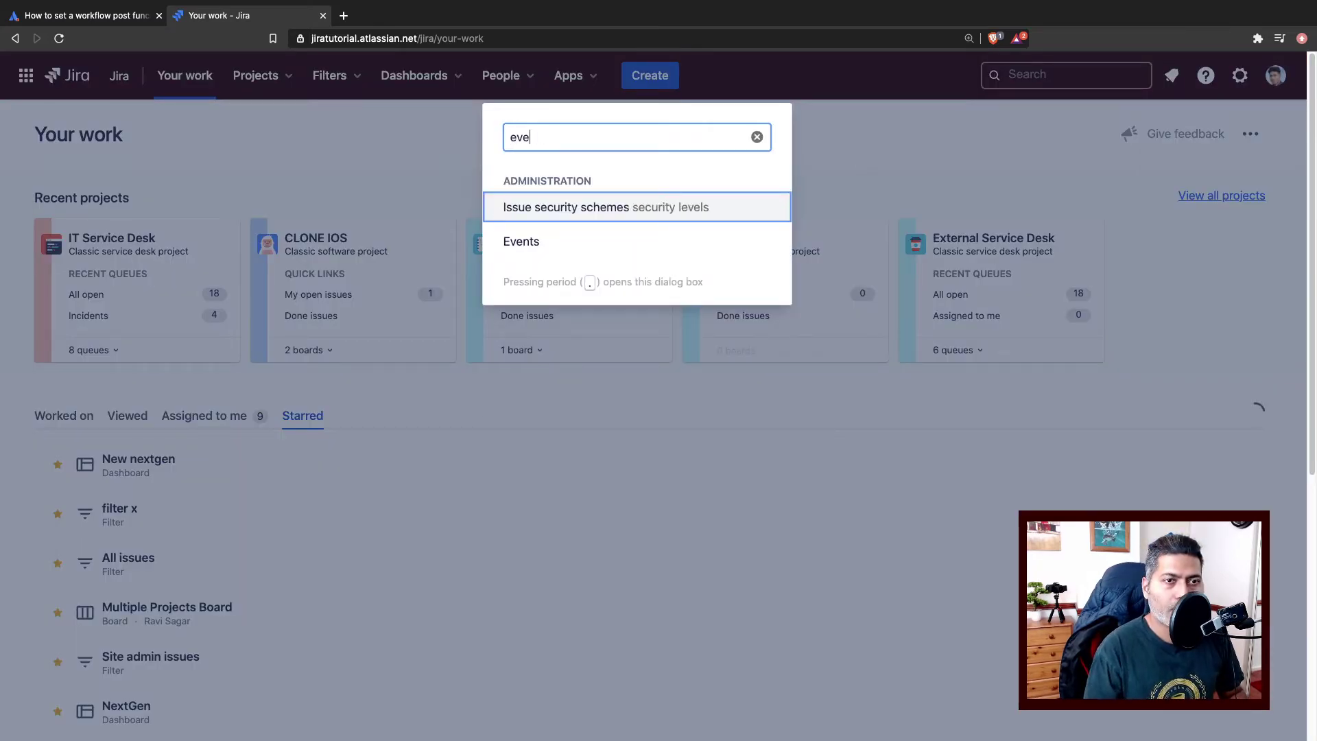
{"action": "key", "text": "Down"}
{"action": "key", "text": "Return"}
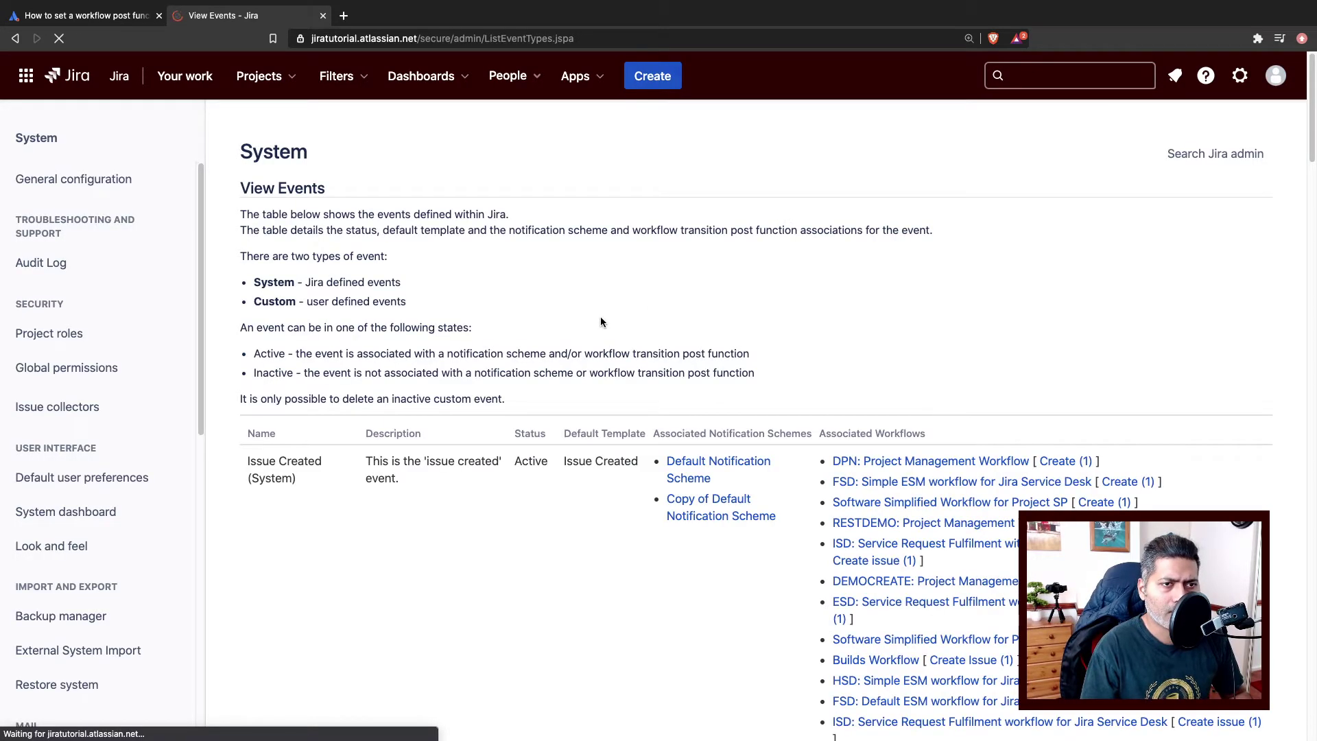
{"action": "scroll", "coordinate": [600, 330], "scroll_direction": "down", "scroll_amount": 1}
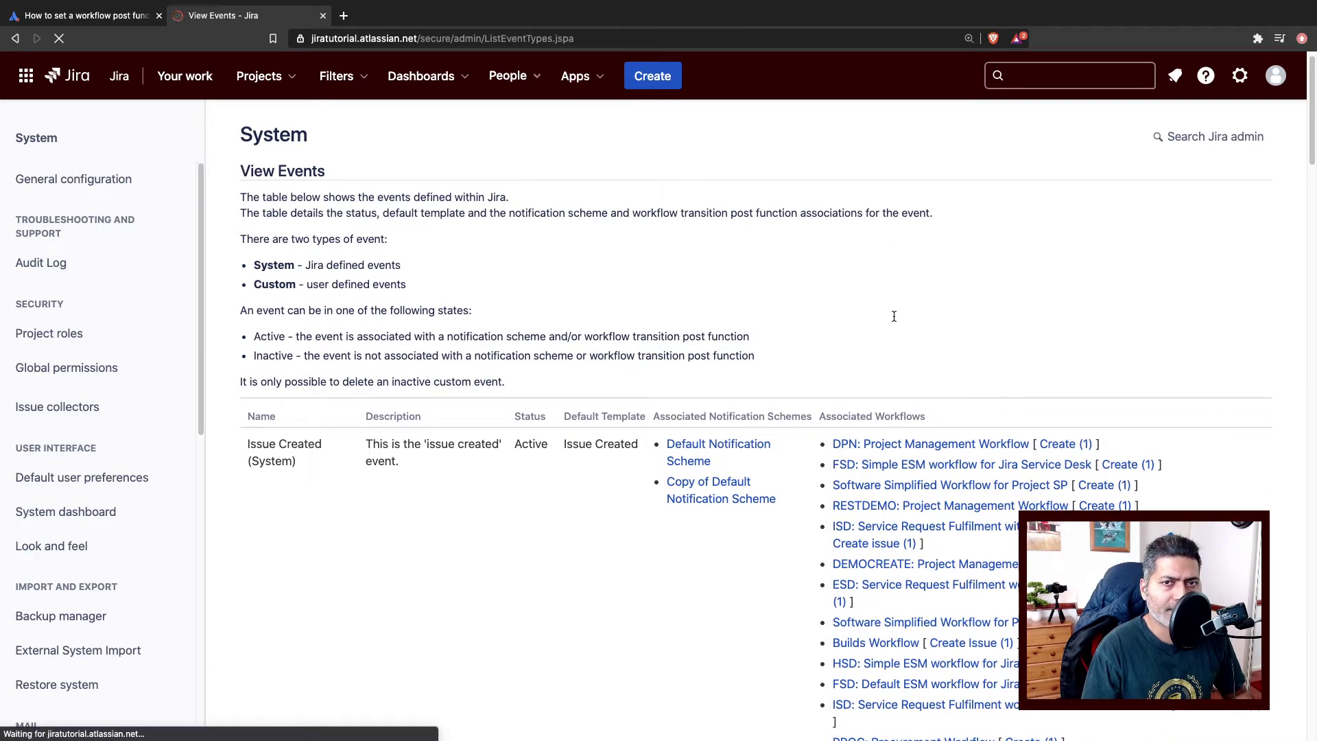
{"action": "scroll", "coordinate": [783, 316], "scroll_direction": "down", "scroll_amount": 20}
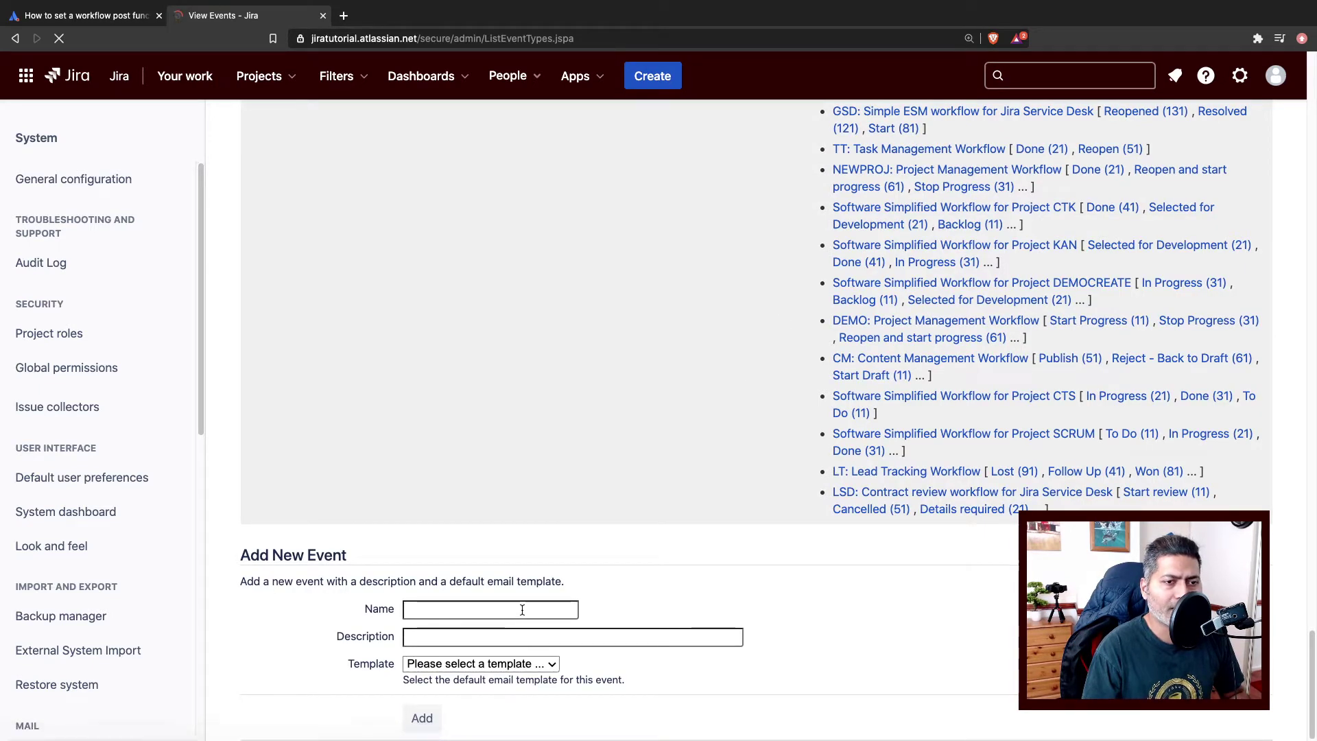
Add an event named 'Send Mail' with the Issue Updated template
{"action": "left_click", "coordinate": [521, 610]}
{"action": "type", "text": "Send"}
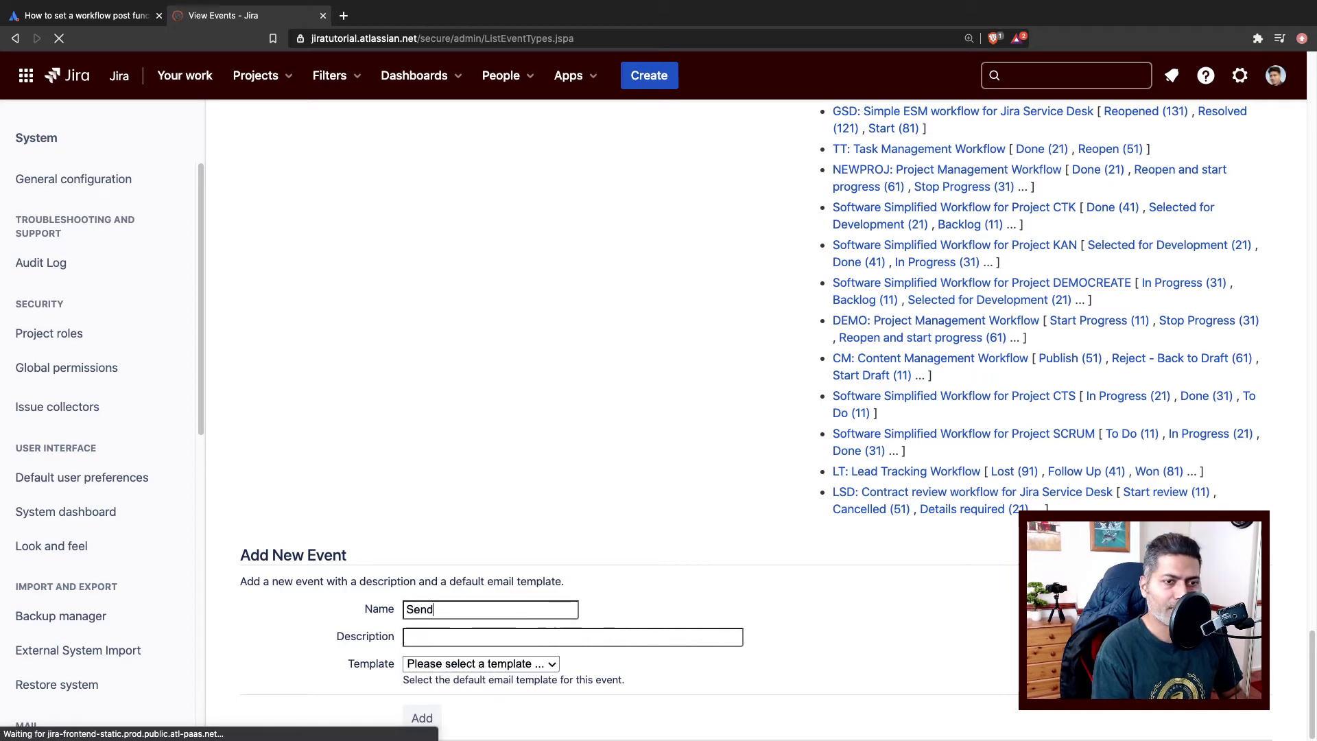
{"action": "type", "text": " a"}
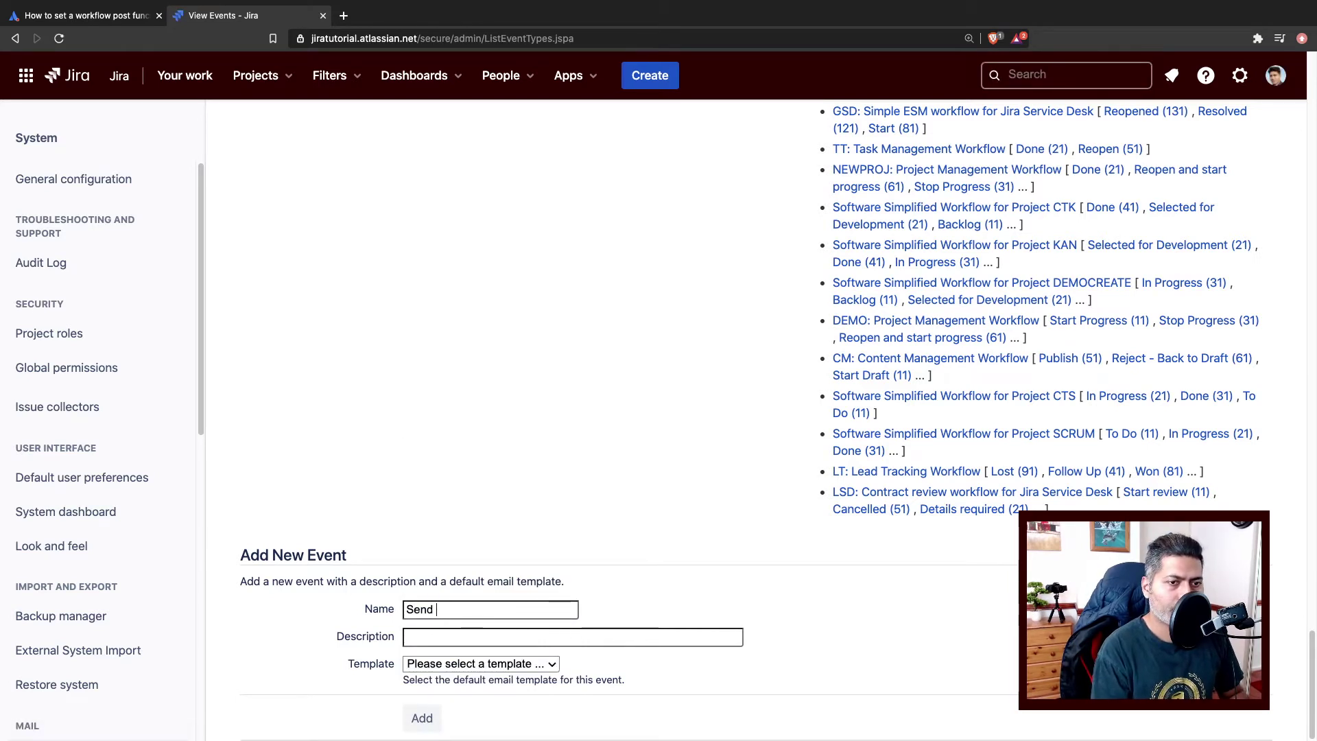
{"action": "type", "text": "Mail"}
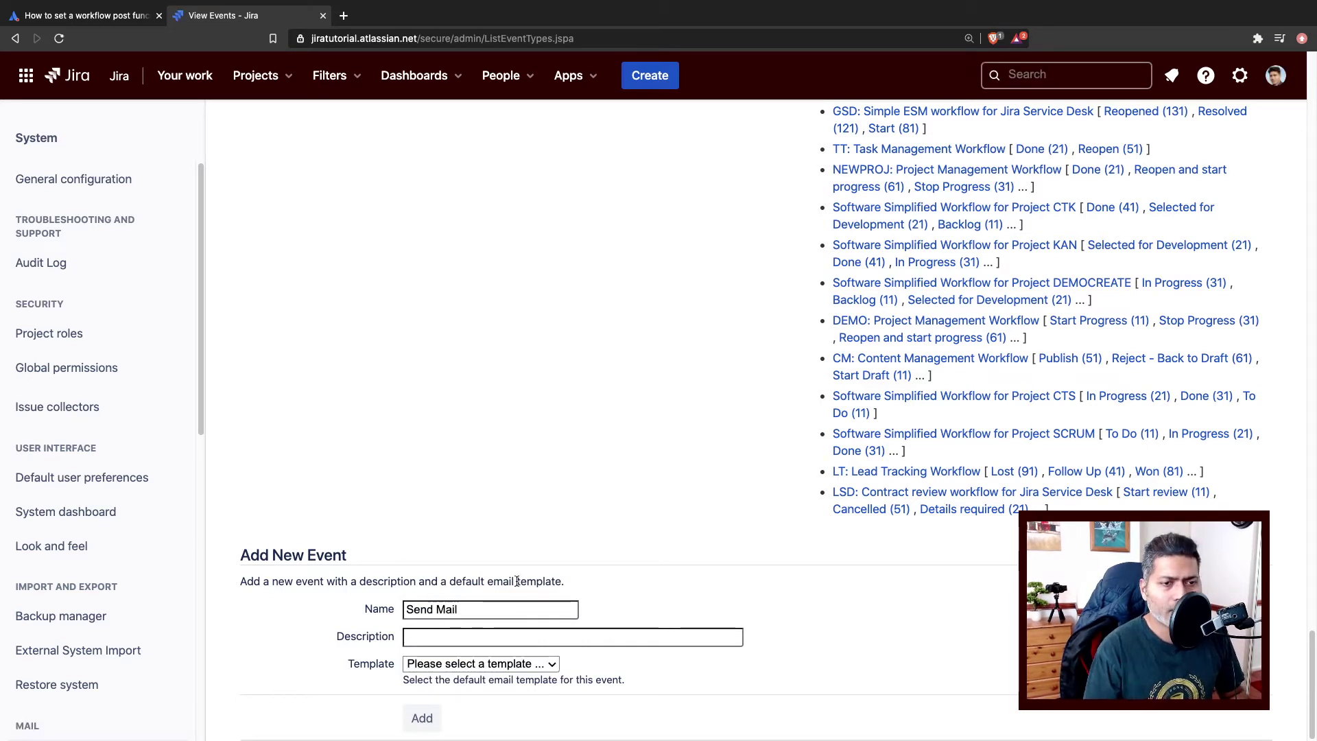
{"action": "left_click", "coordinate": [484, 664]}
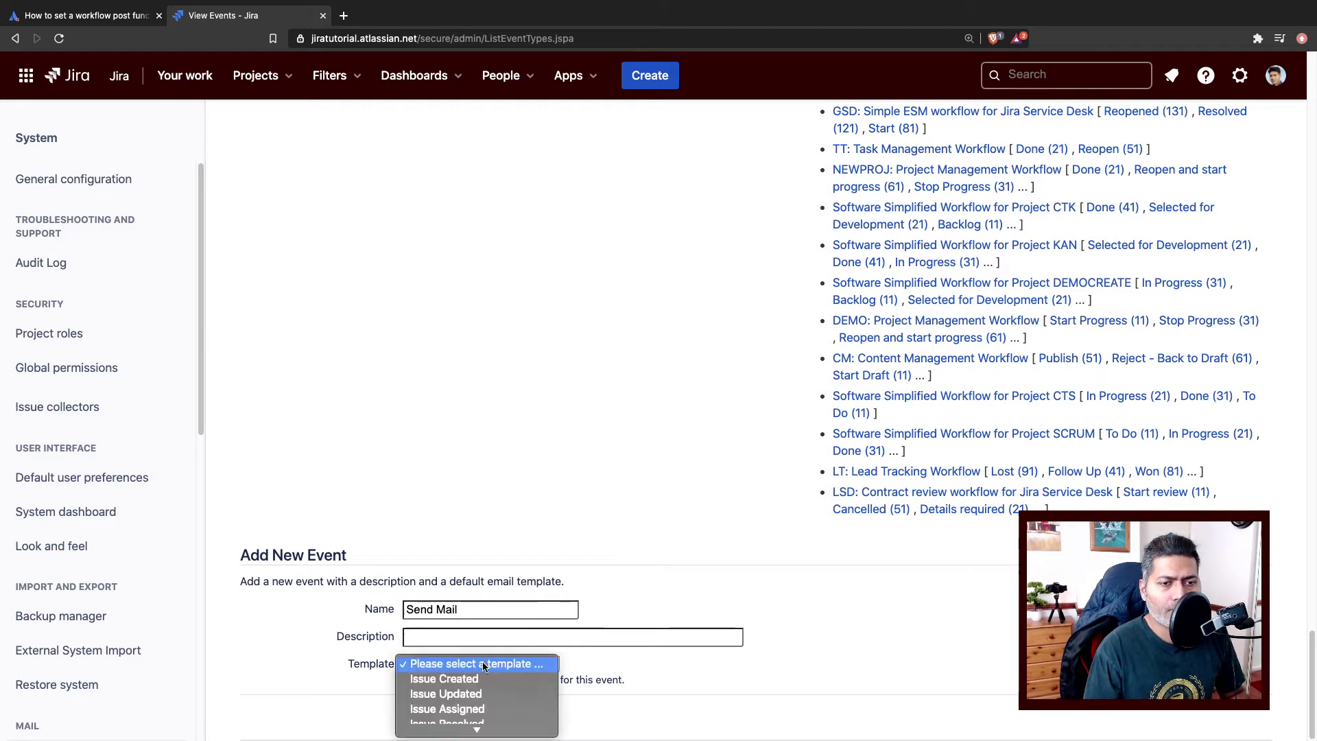
{"action": "left_click", "coordinate": [334, 616]}
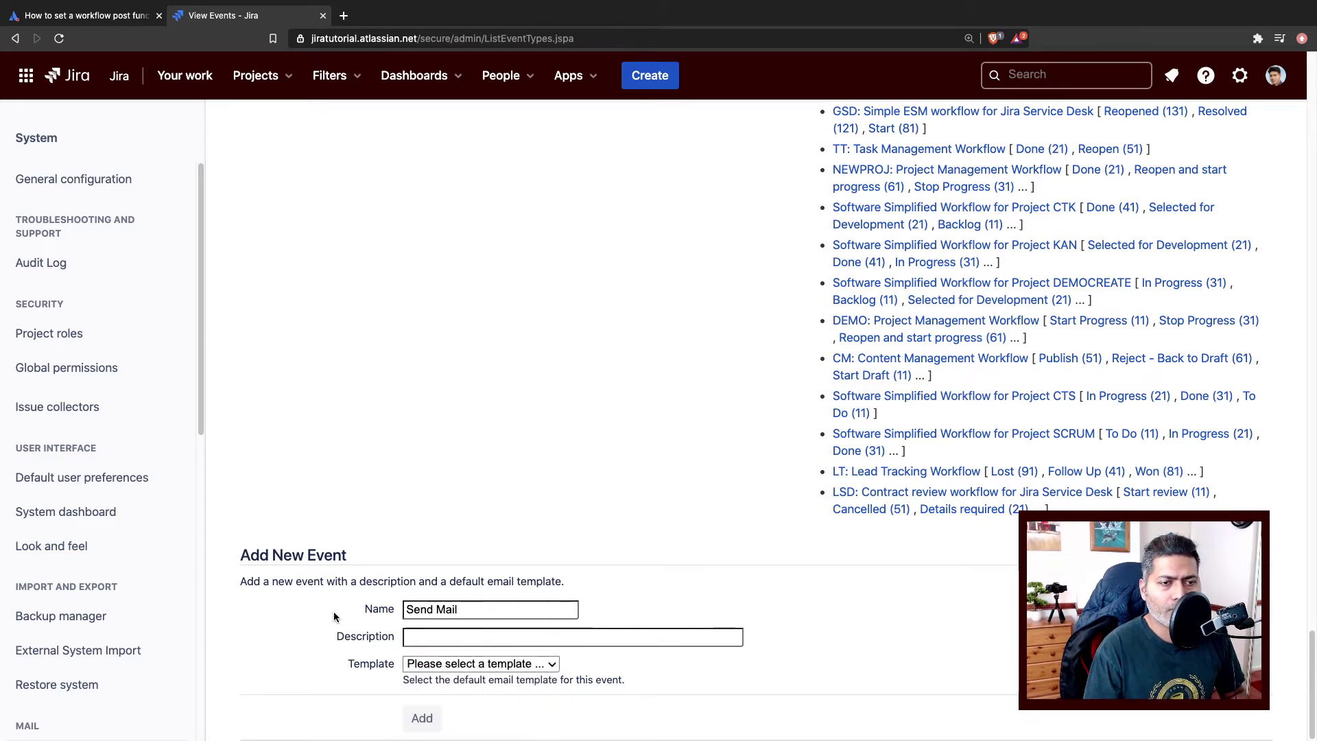
{"action": "left_click", "coordinate": [526, 664]}
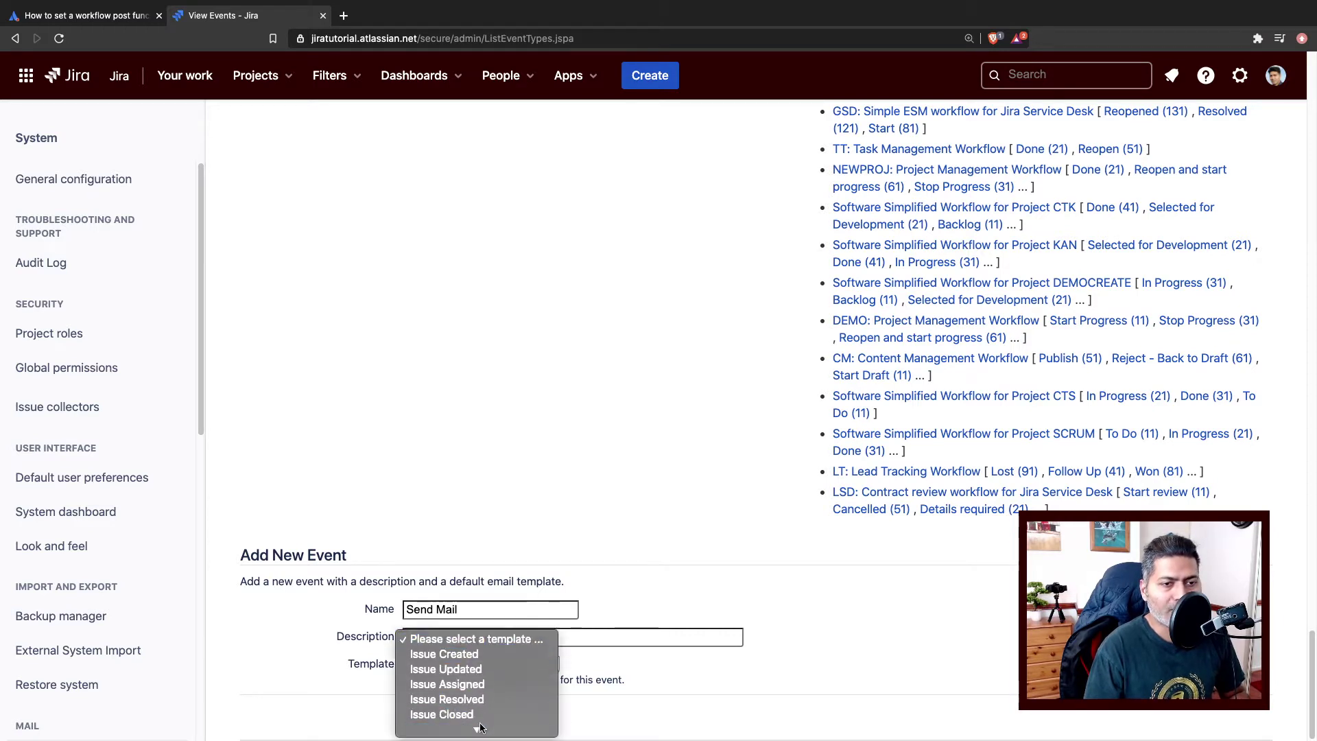
{"action": "left_click", "coordinate": [486, 667]}
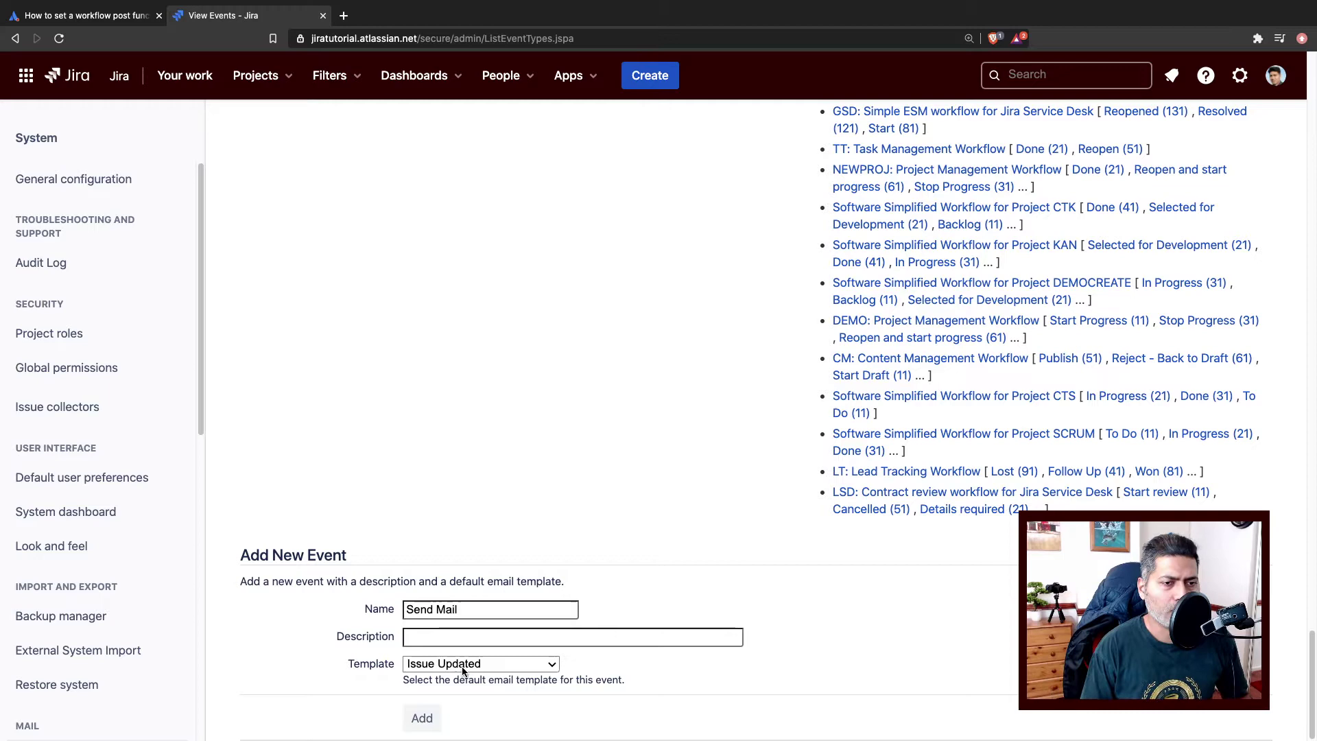
{"action": "left_click", "coordinate": [424, 720]}
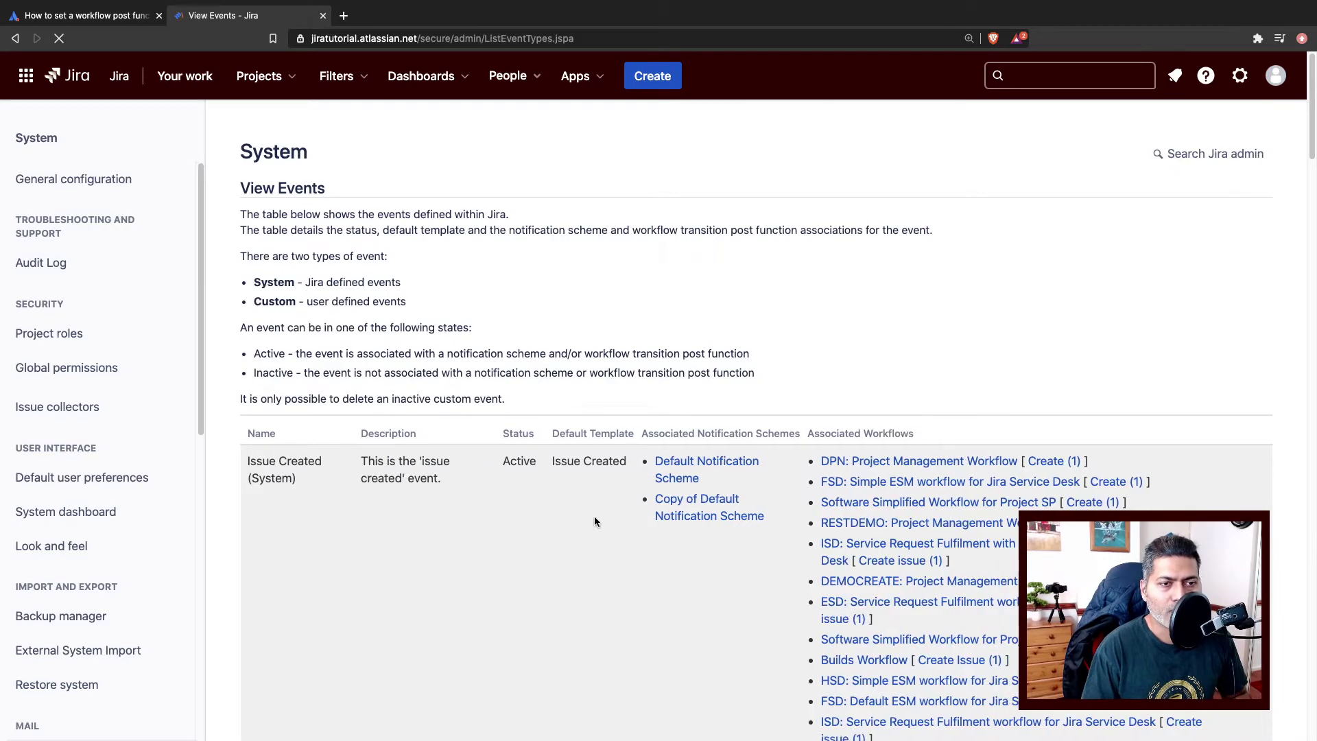
Check the inactive Send Mail row at the bottom of the events list, then open the Projects dropdown
{"action": "scroll", "coordinate": [594, 521], "scroll_direction": "down", "scroll_amount": 20}
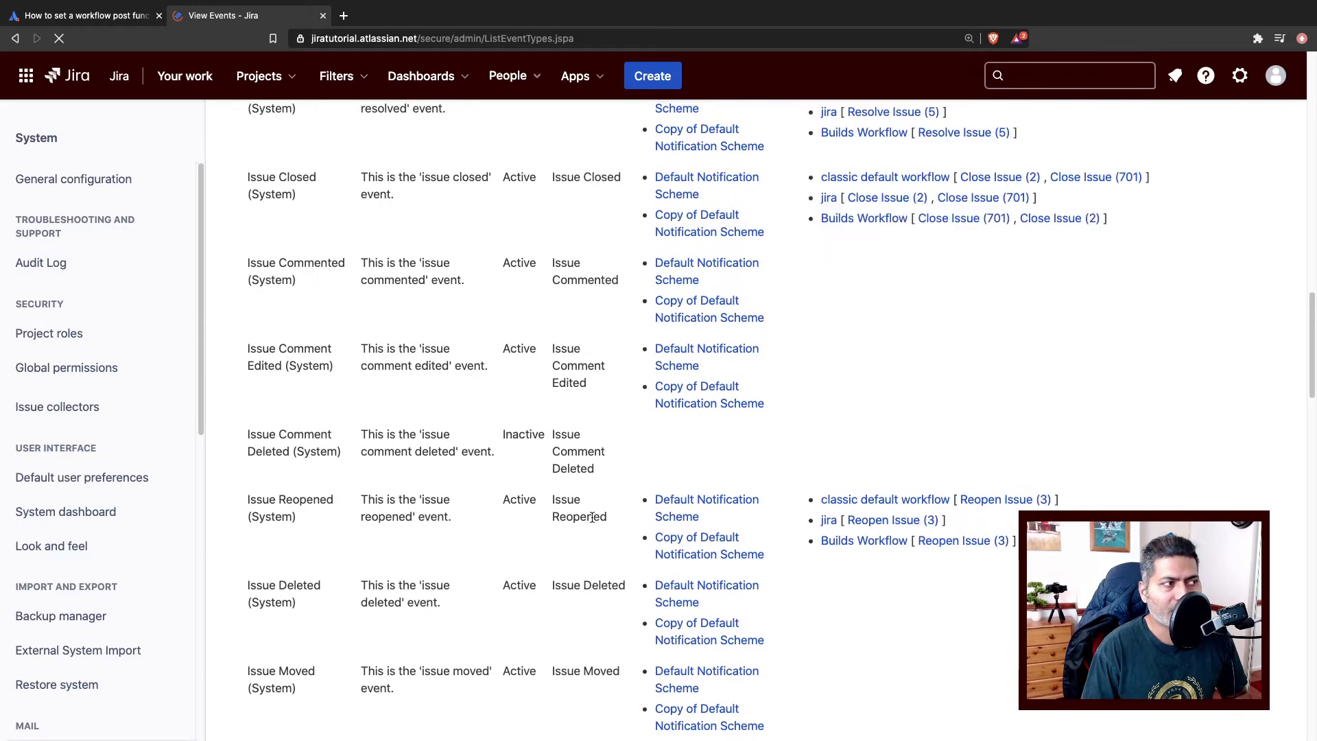
{"action": "scroll", "coordinate": [591, 516], "scroll_direction": "down", "scroll_amount": 15}
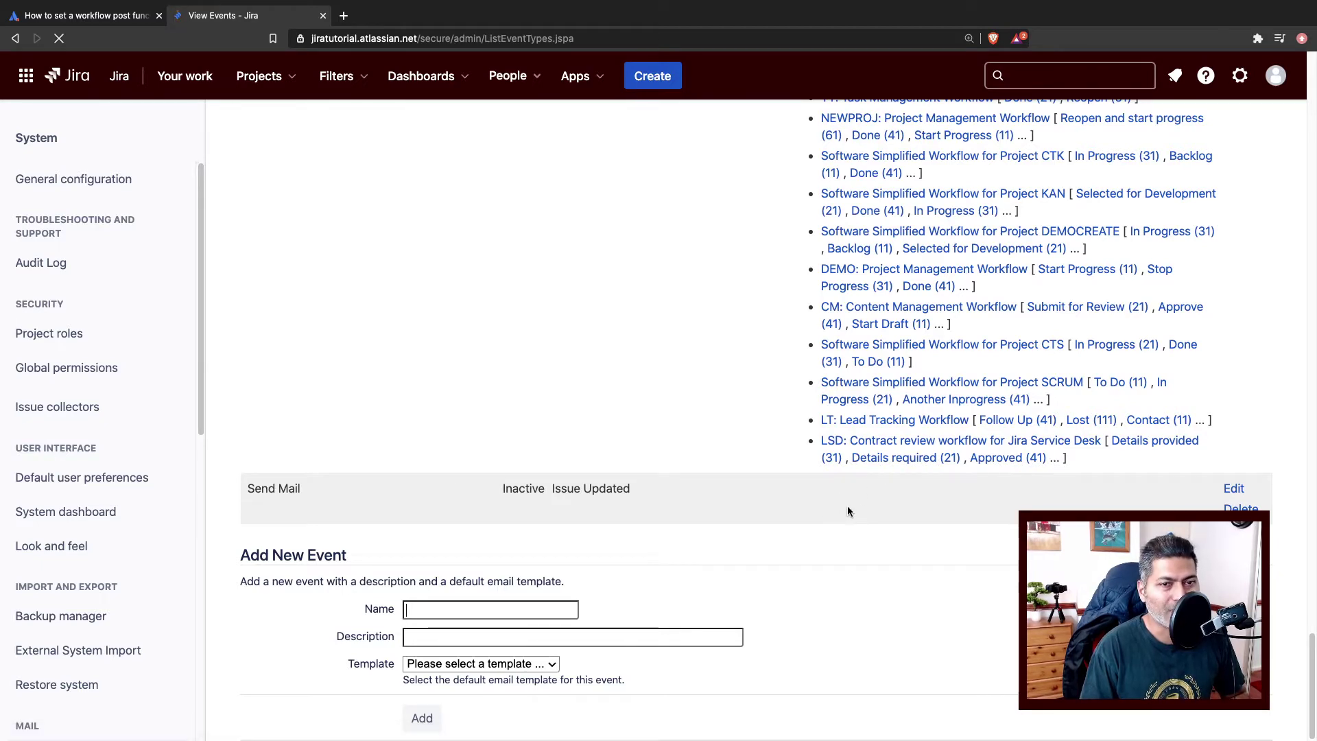
{"action": "scroll", "coordinate": [847, 508], "scroll_direction": "up", "scroll_amount": 10}
{"action": "scroll", "coordinate": [847, 509], "scroll_direction": "up", "scroll_amount": 8}
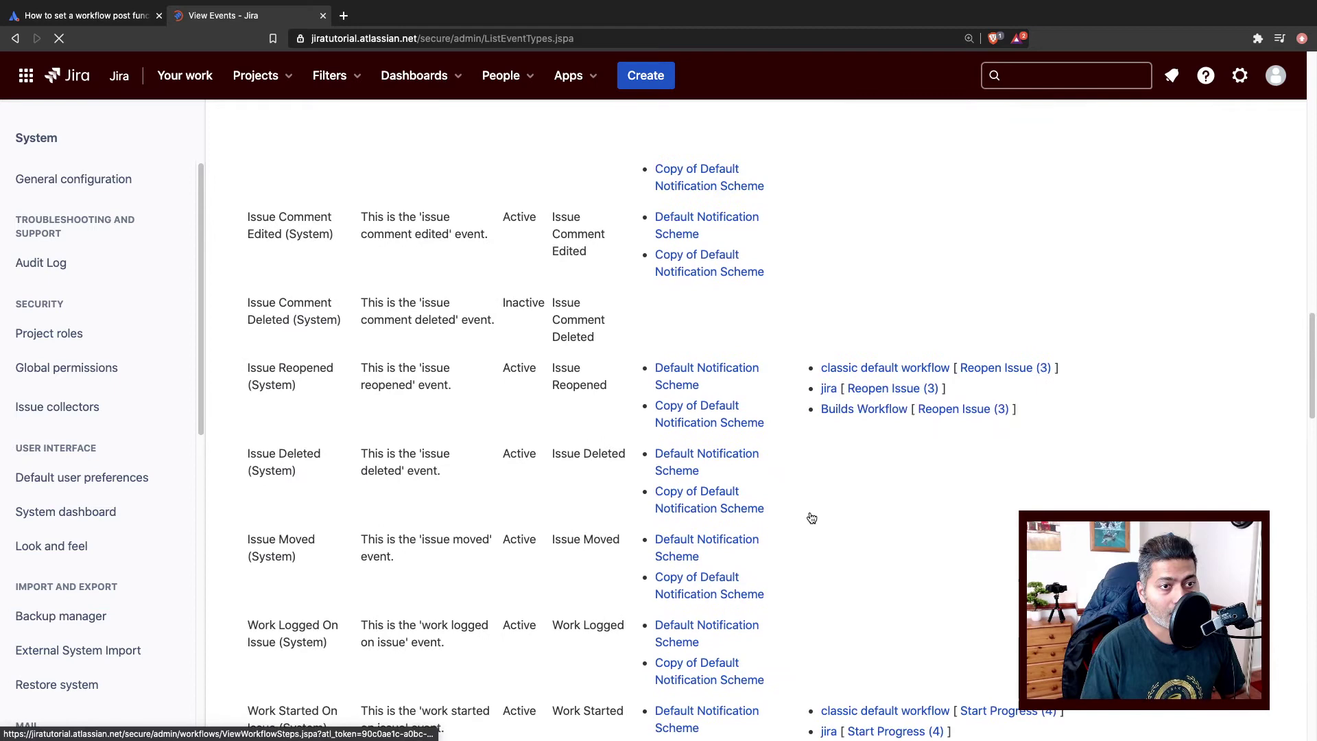
{"action": "scroll", "coordinate": [811, 517], "scroll_direction": "up", "scroll_amount": 6}
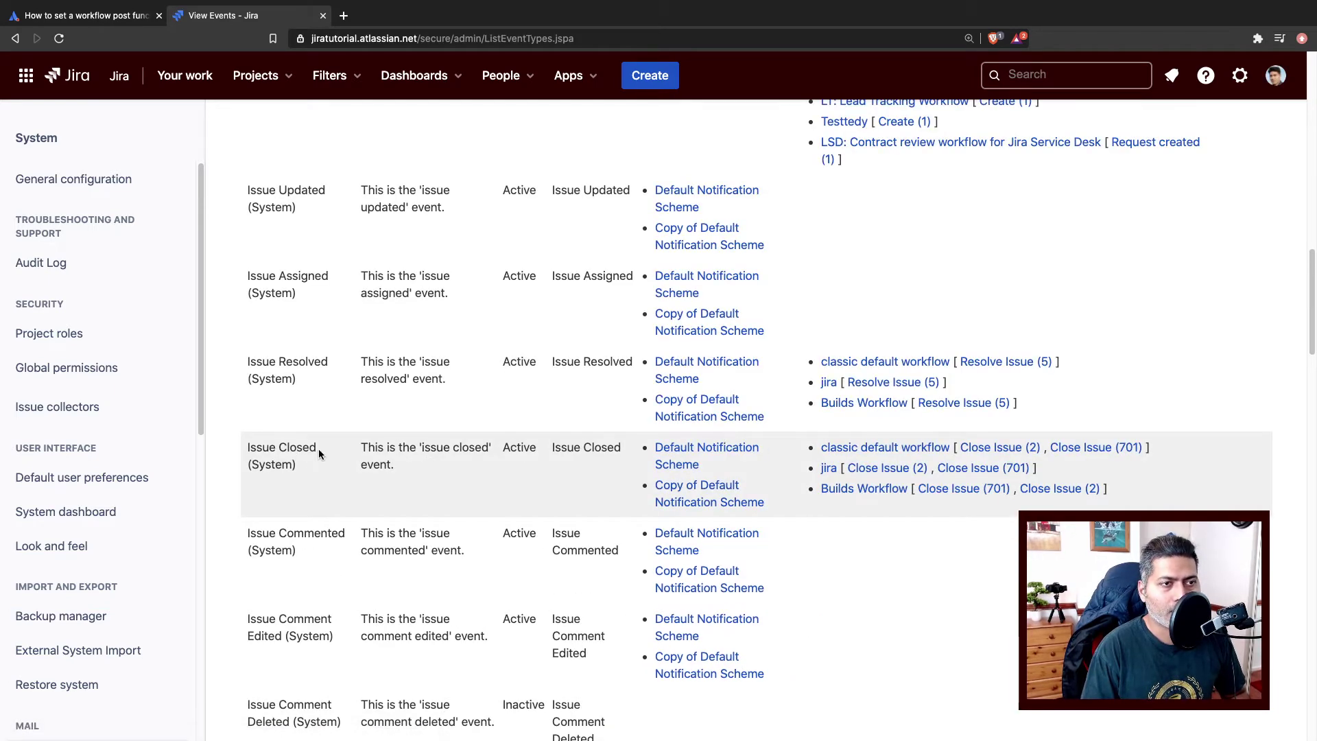
{"action": "left_click", "coordinate": [289, 81]}
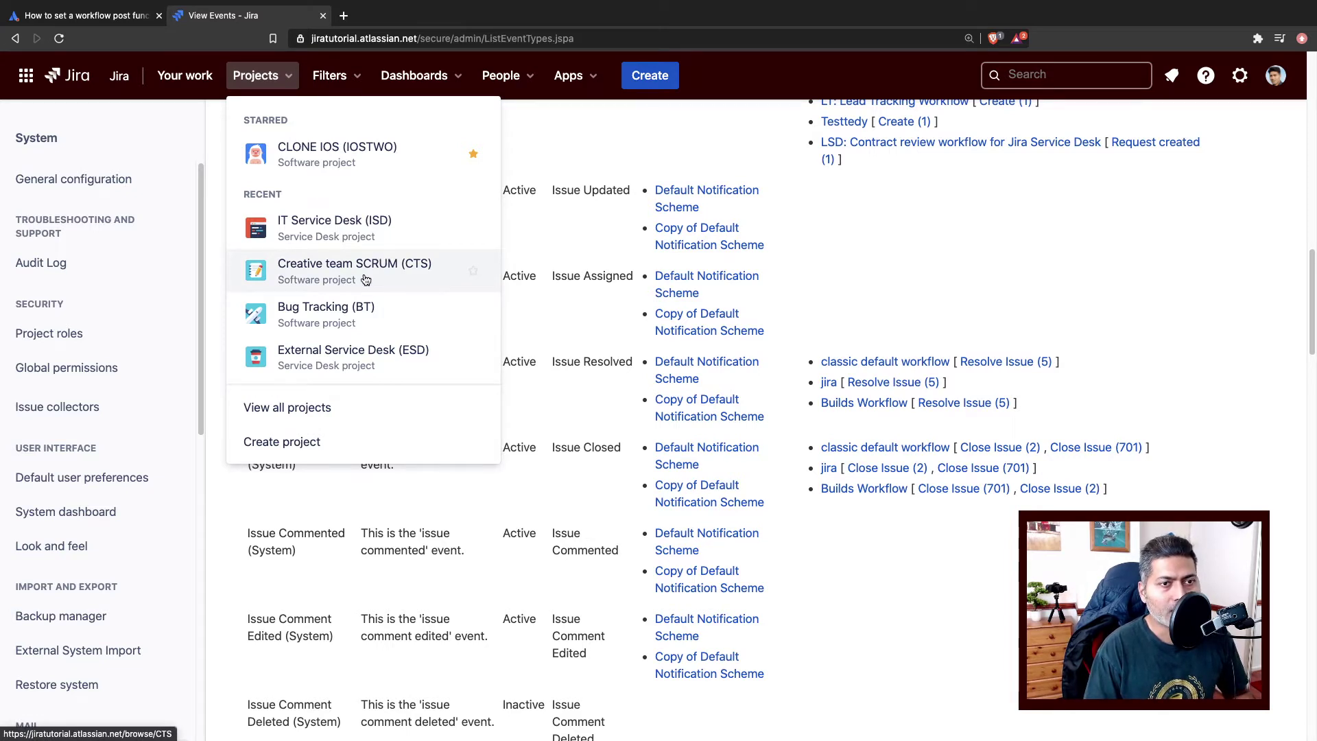
Go to the Bug Tracking project and open its Project settings
{"action": "left_click", "coordinate": [352, 322]}
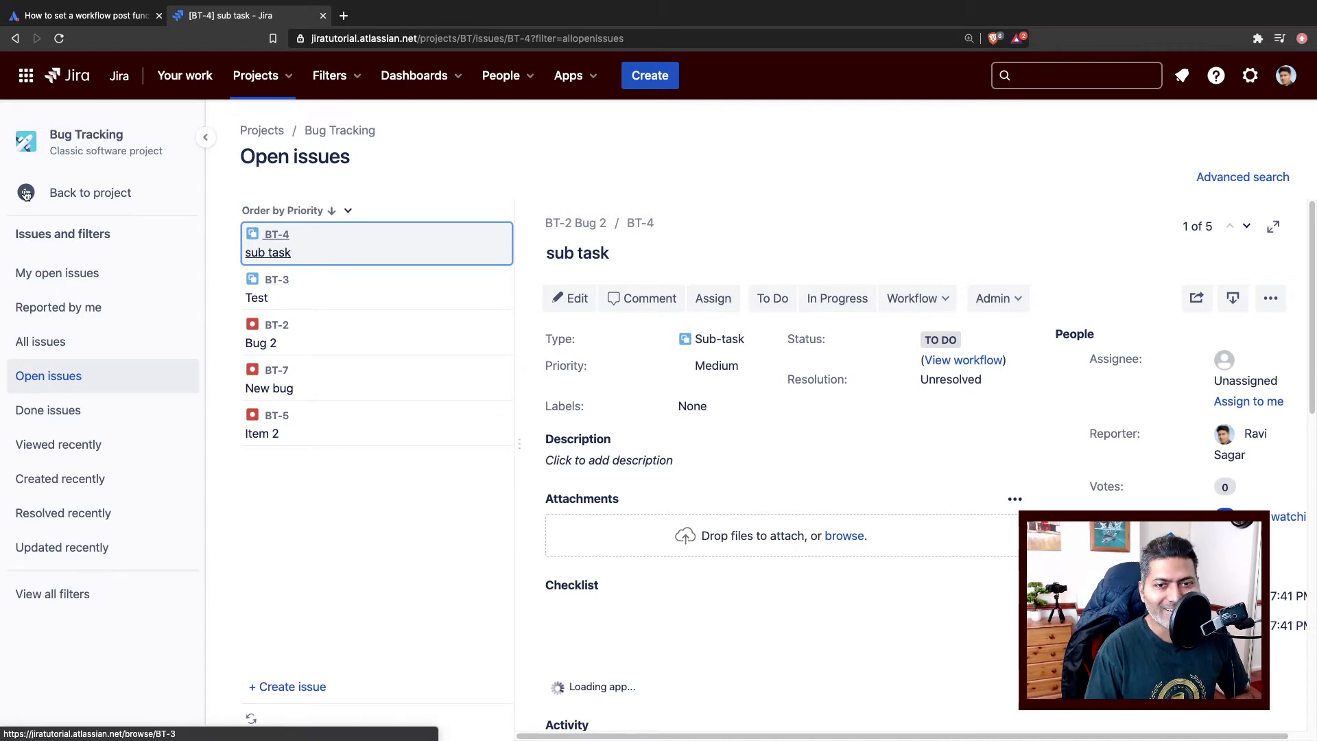
{"action": "left_click", "coordinate": [25, 195]}
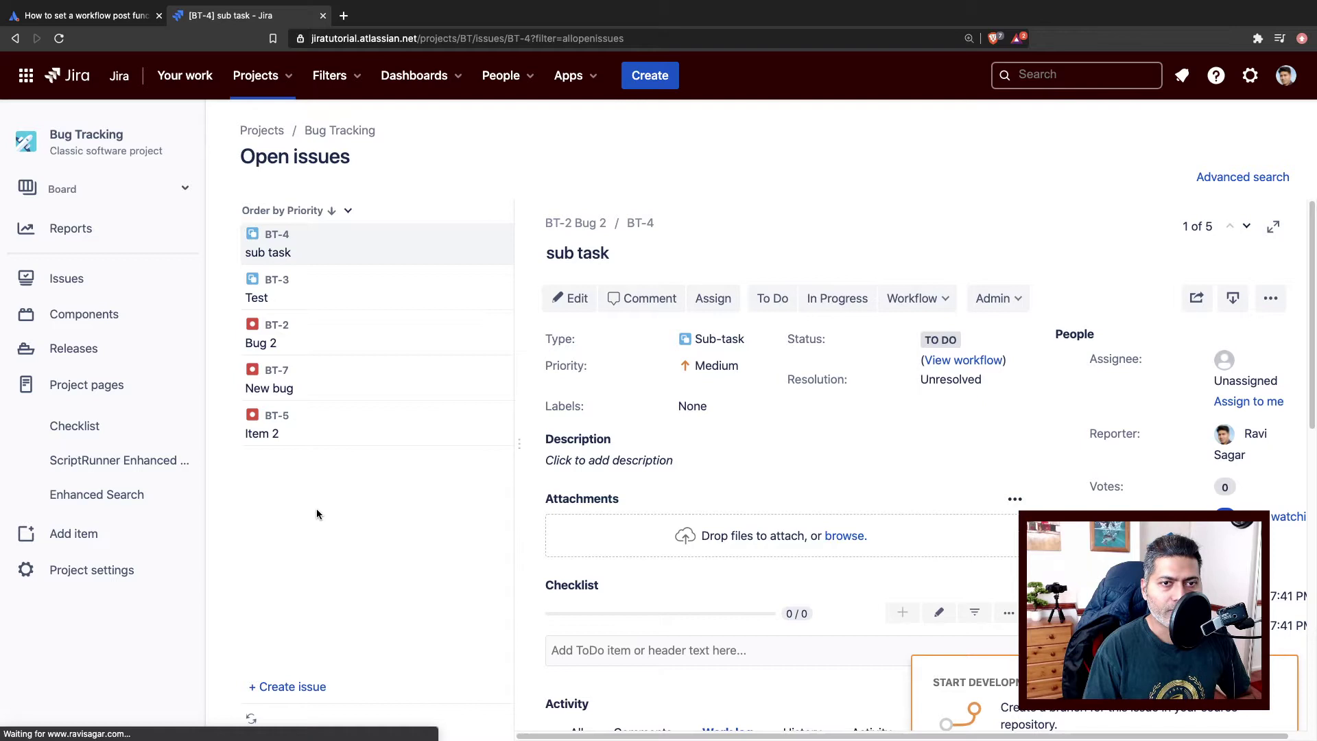
{"action": "left_click", "coordinate": [66, 570]}
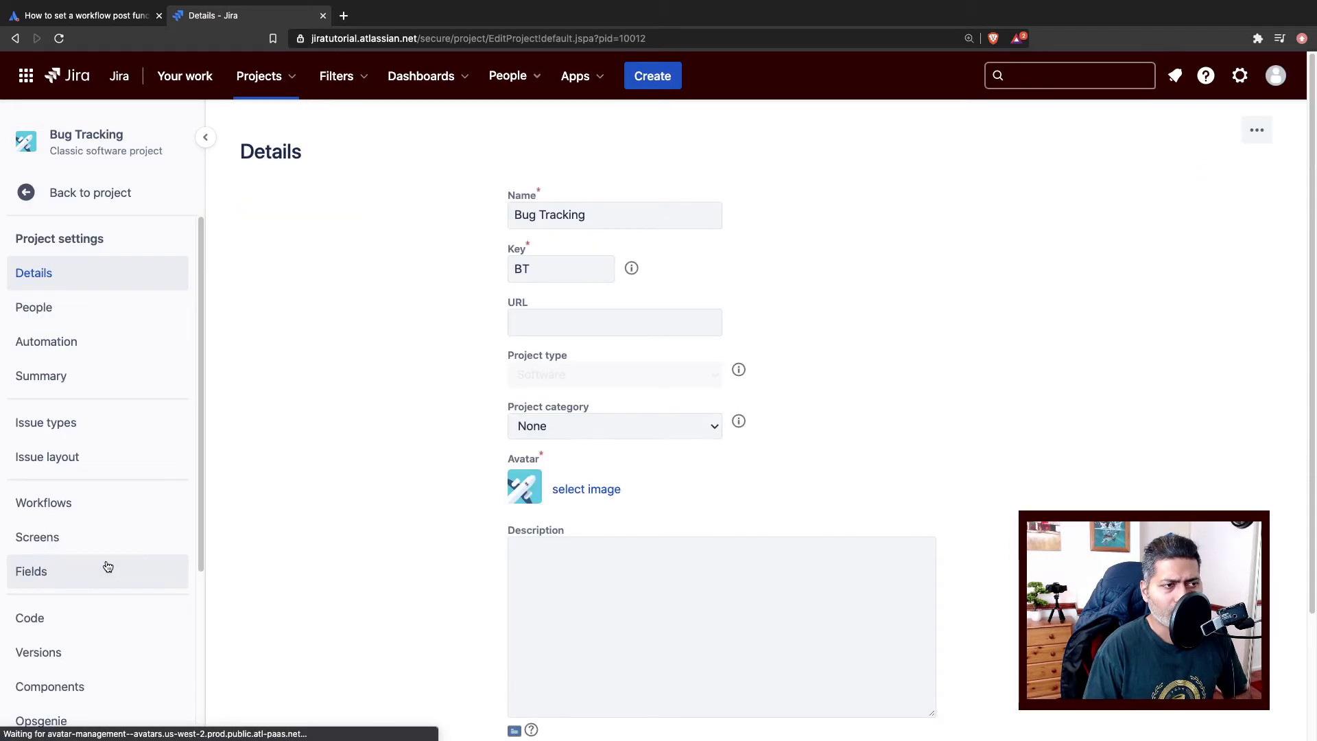
Open the Bug Tracking Notifications page, showing the Default Notification Scheme
{"action": "scroll", "coordinate": [69, 571], "scroll_direction": "down", "scroll_amount": 1}
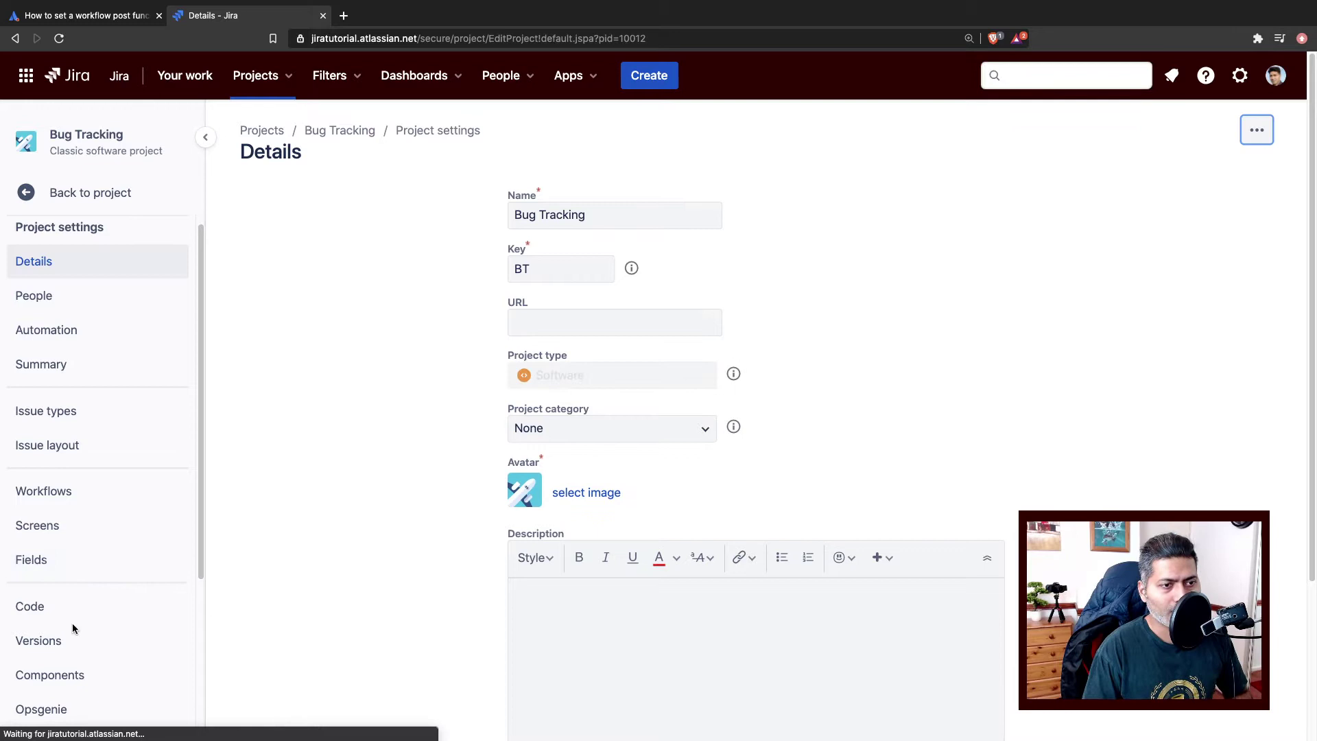
{"action": "scroll", "coordinate": [114, 557], "scroll_direction": "down", "scroll_amount": 1}
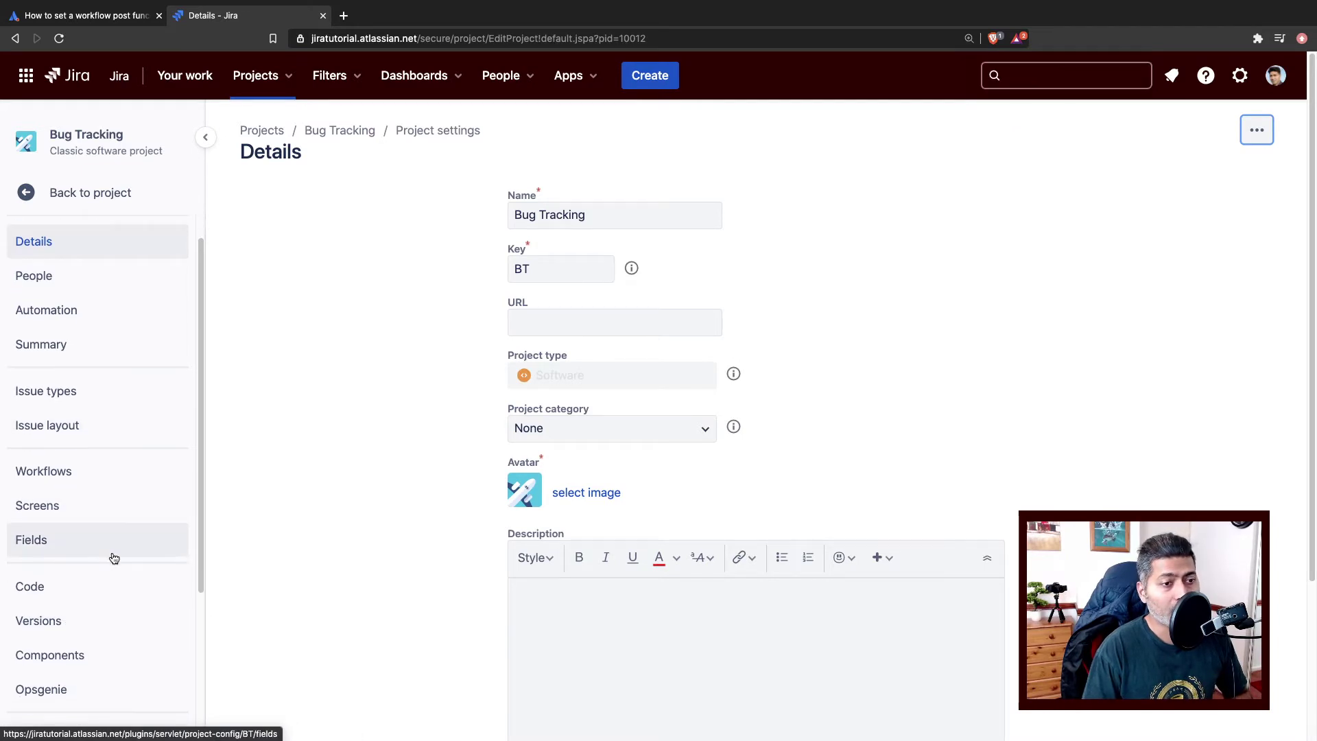
{"action": "scroll", "coordinate": [113, 558], "scroll_direction": "down", "scroll_amount": 5}
{"action": "scroll", "coordinate": [96, 597], "scroll_direction": "down", "scroll_amount": 3}
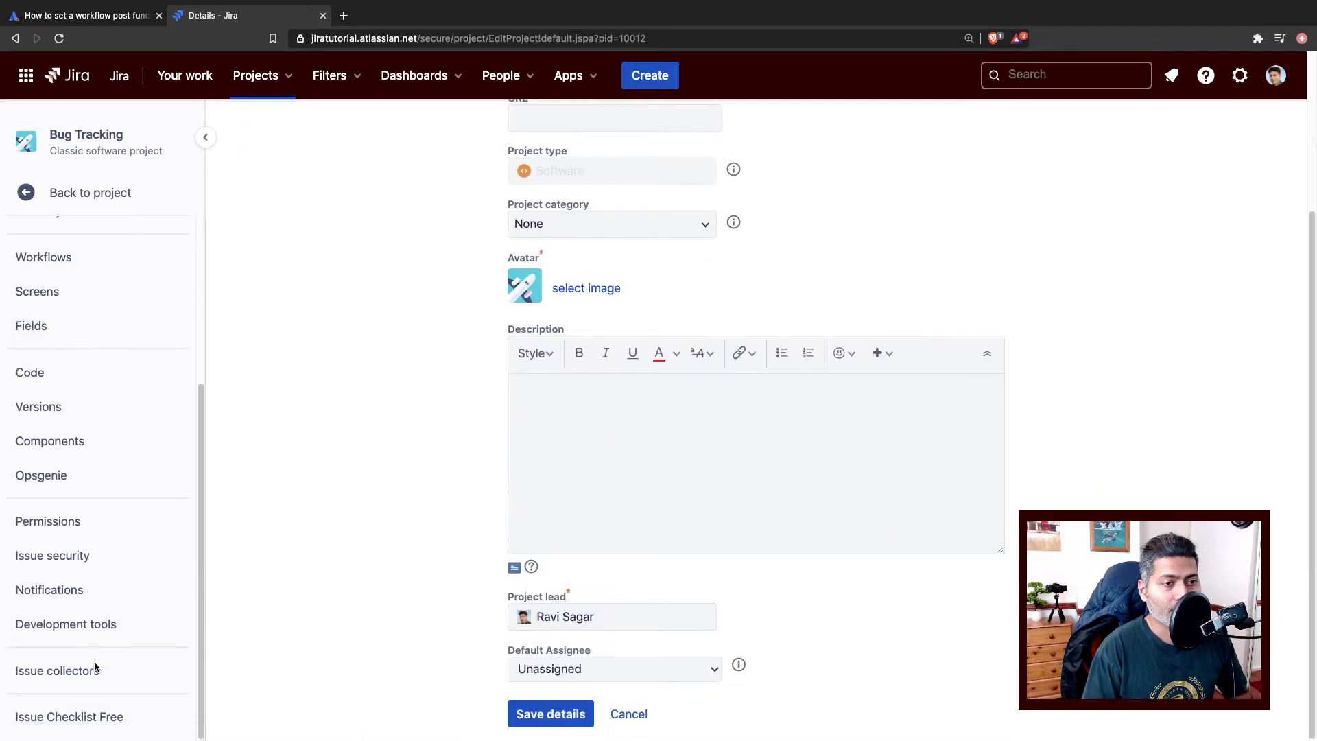
{"action": "left_click", "coordinate": [60, 589]}
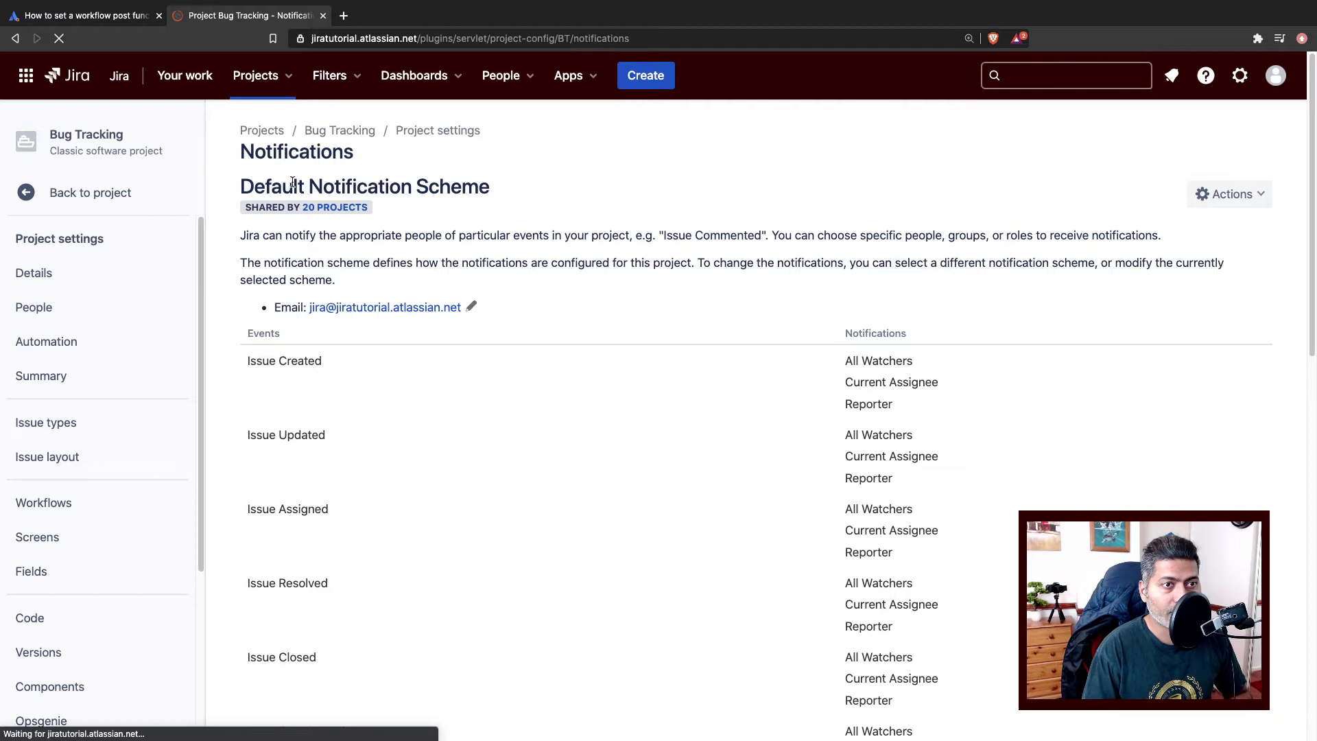
Open Issues administration from the Settings gear in a new tab and view the issue types
{"action": "left_click", "coordinate": [1242, 78]}
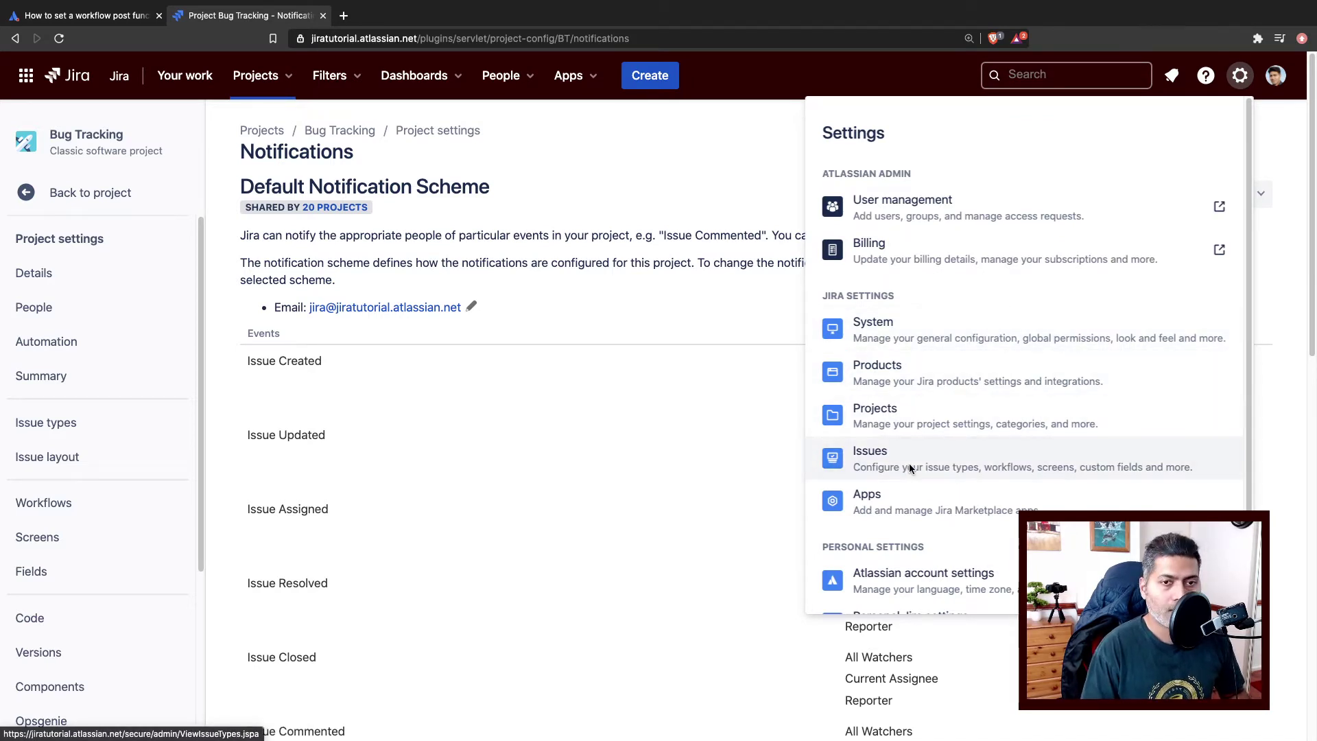
{"action": "left_click", "coordinate": [910, 470], "text": "super"}
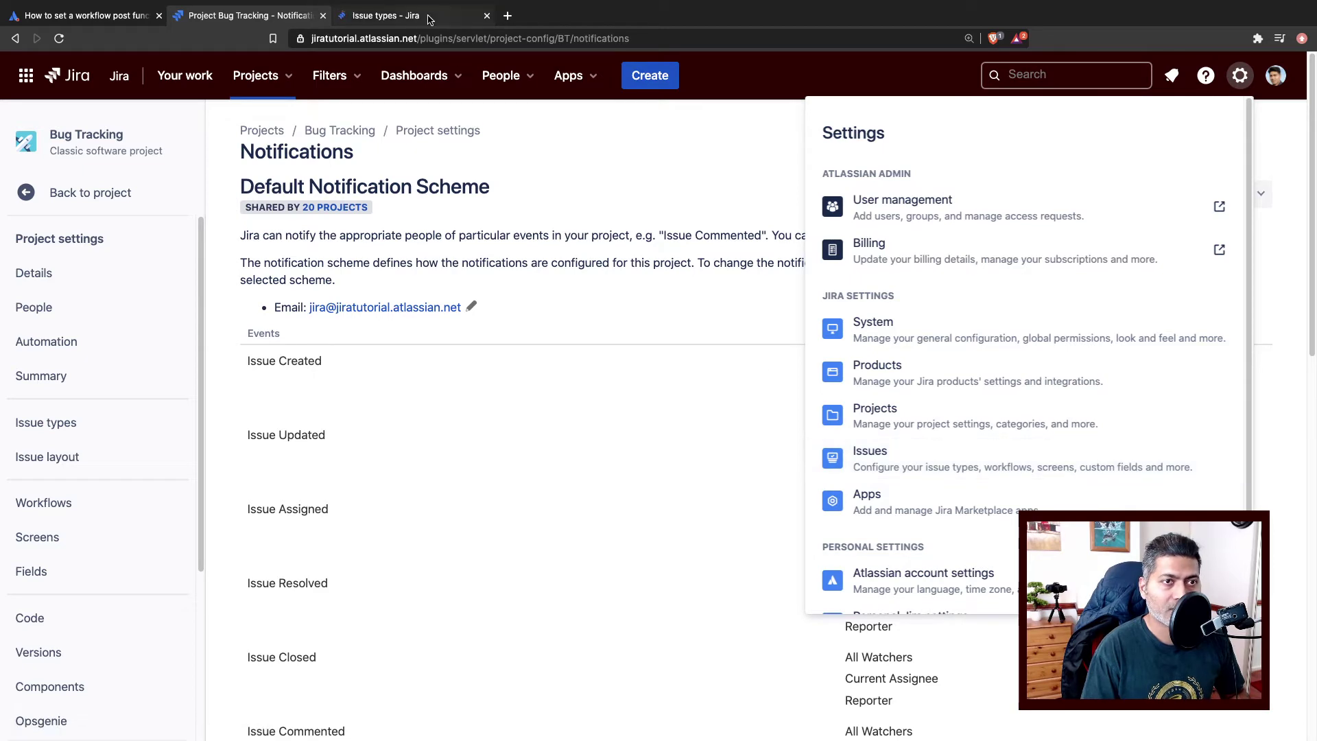
{"action": "left_click", "coordinate": [427, 21]}
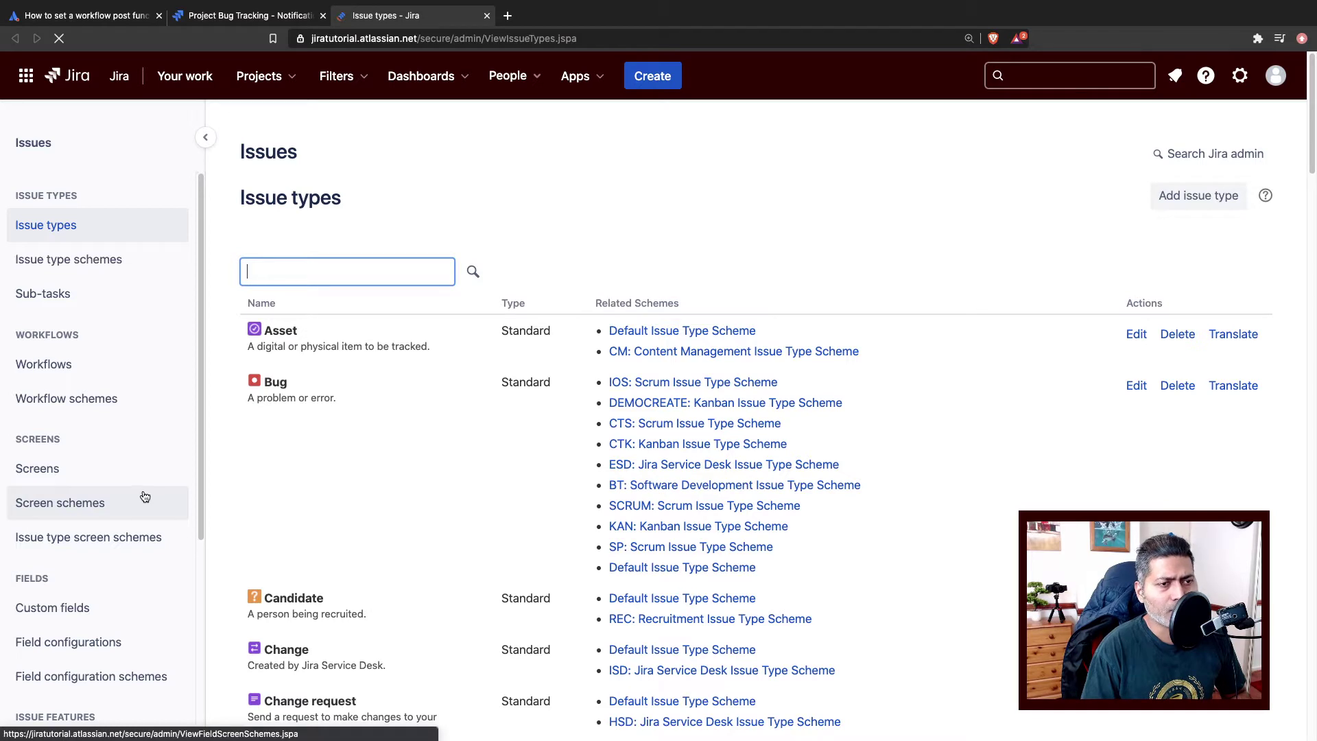
{"action": "scroll", "coordinate": [196, 513], "scroll_direction": "down", "scroll_amount": 2}
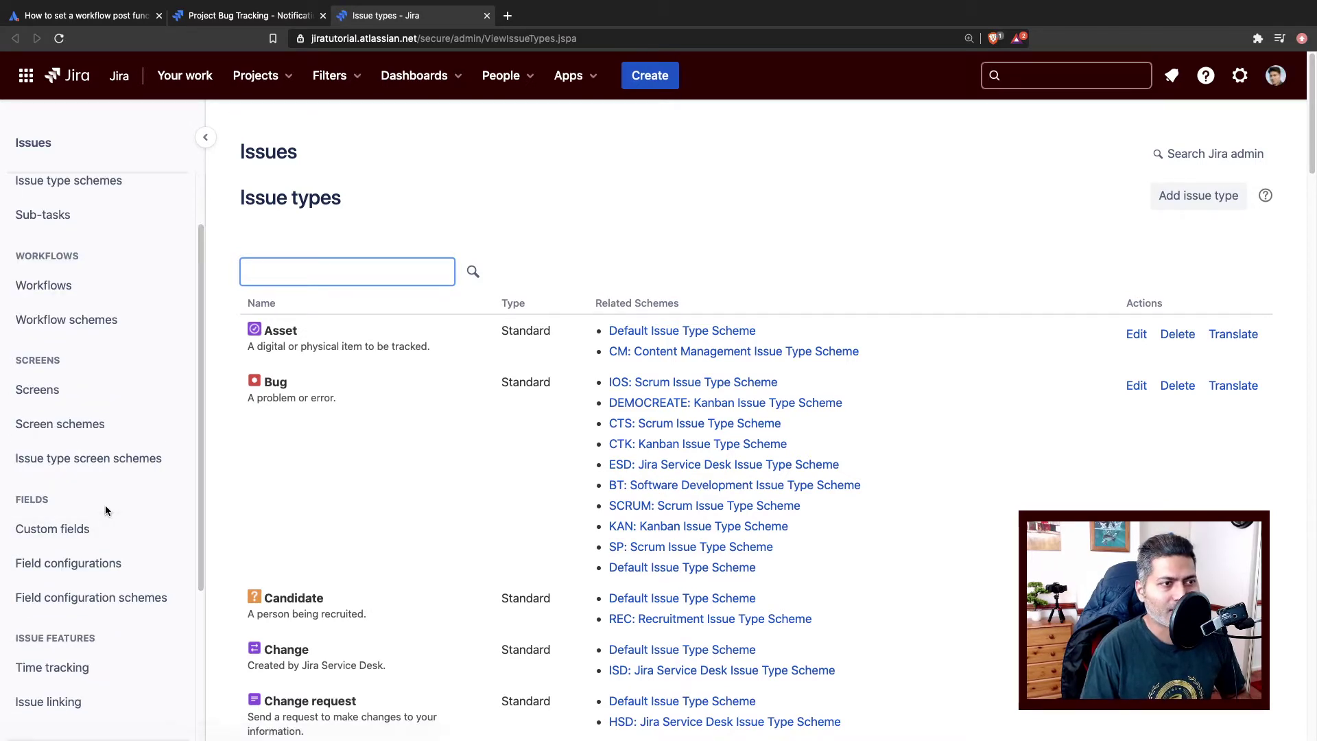
{"action": "scroll", "coordinate": [105, 510], "scroll_direction": "down", "scroll_amount": 5}
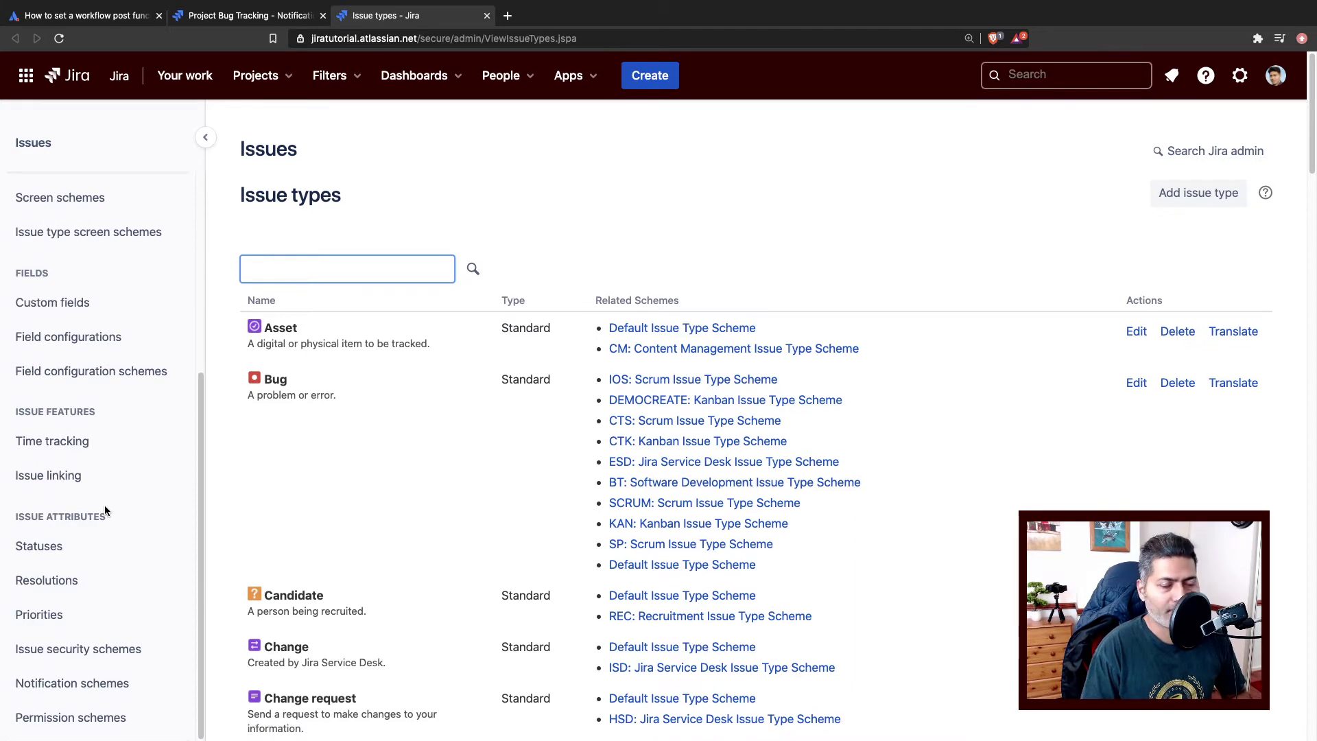
{"action": "scroll", "coordinate": [104, 510], "scroll_direction": "down", "scroll_amount": 2}
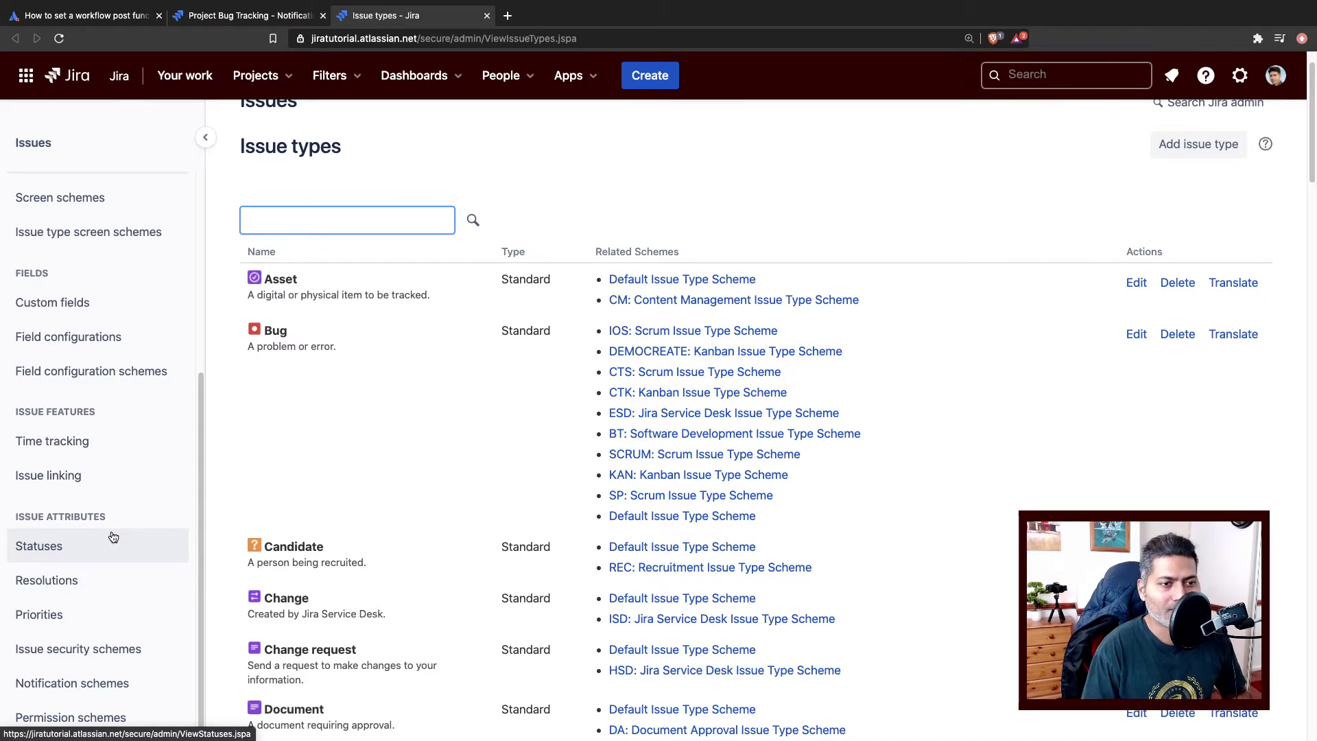
Copy the Default Notification Scheme from the Notification schemes list
{"action": "left_click", "coordinate": [112, 681]}
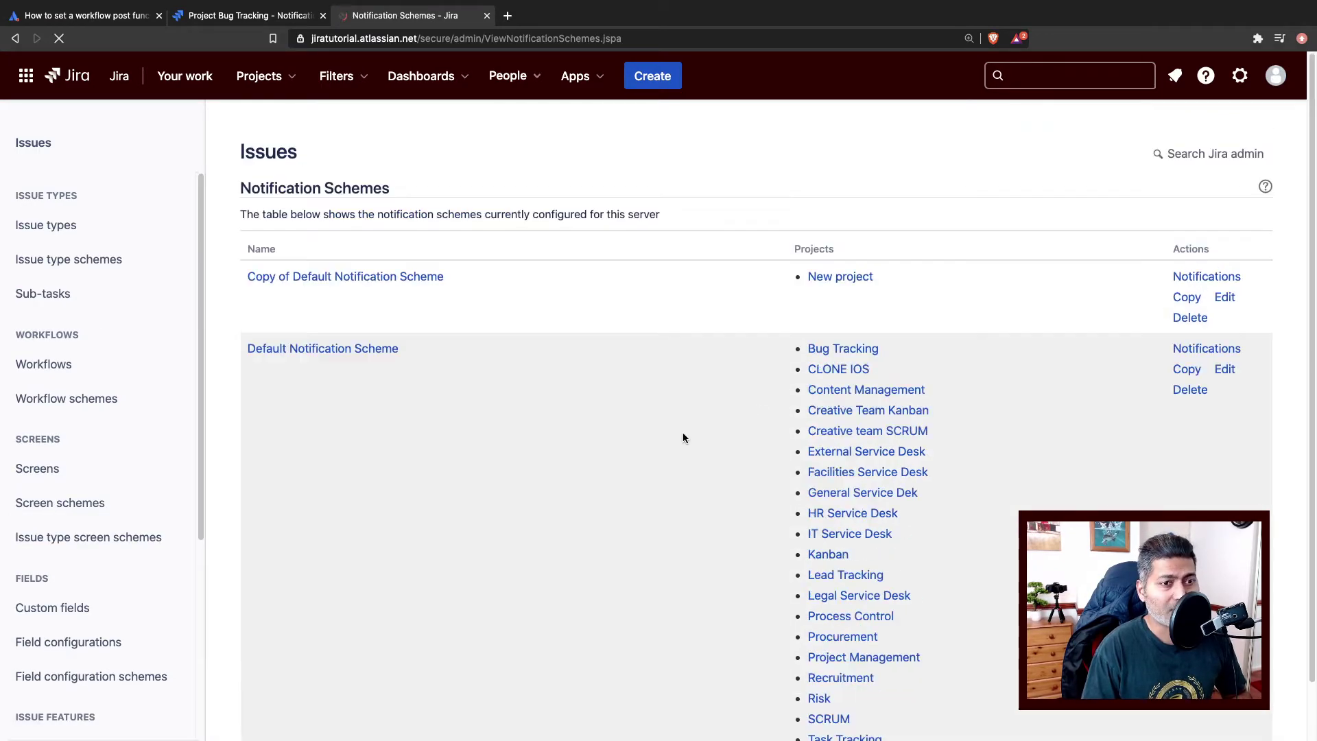
{"action": "scroll", "coordinate": [939, 389], "scroll_direction": "down", "scroll_amount": 2}
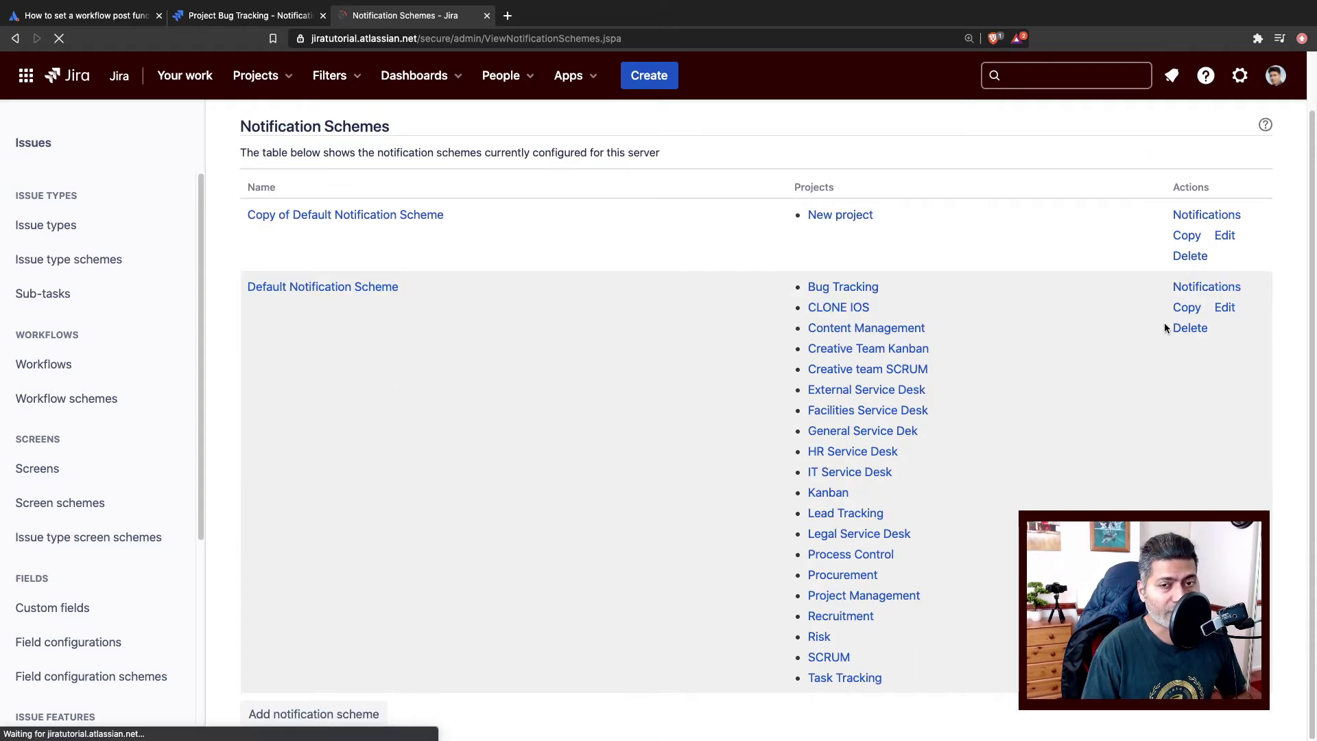
{"action": "left_click", "coordinate": [1186, 309]}
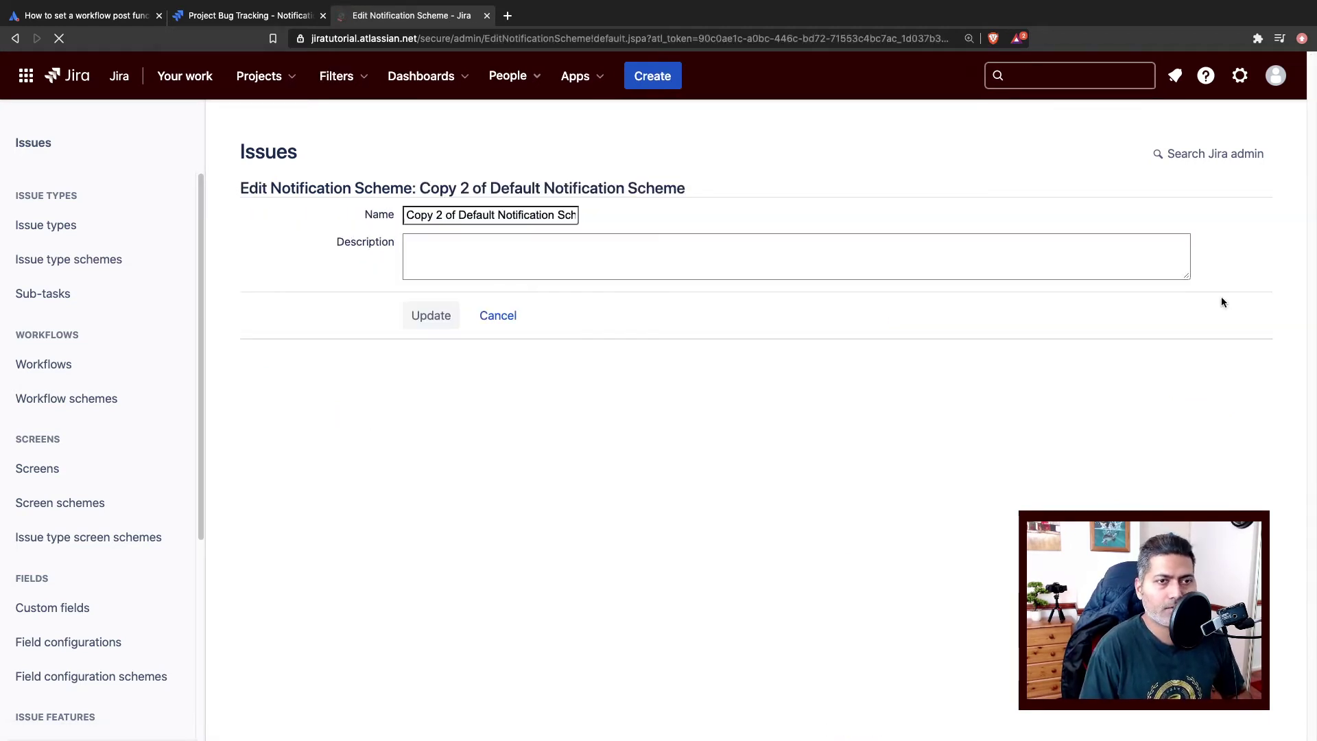
Rename the copied scheme to 'Dev Projects Notifiction Scheme'
{"action": "triple_click", "coordinate": [515, 216]}
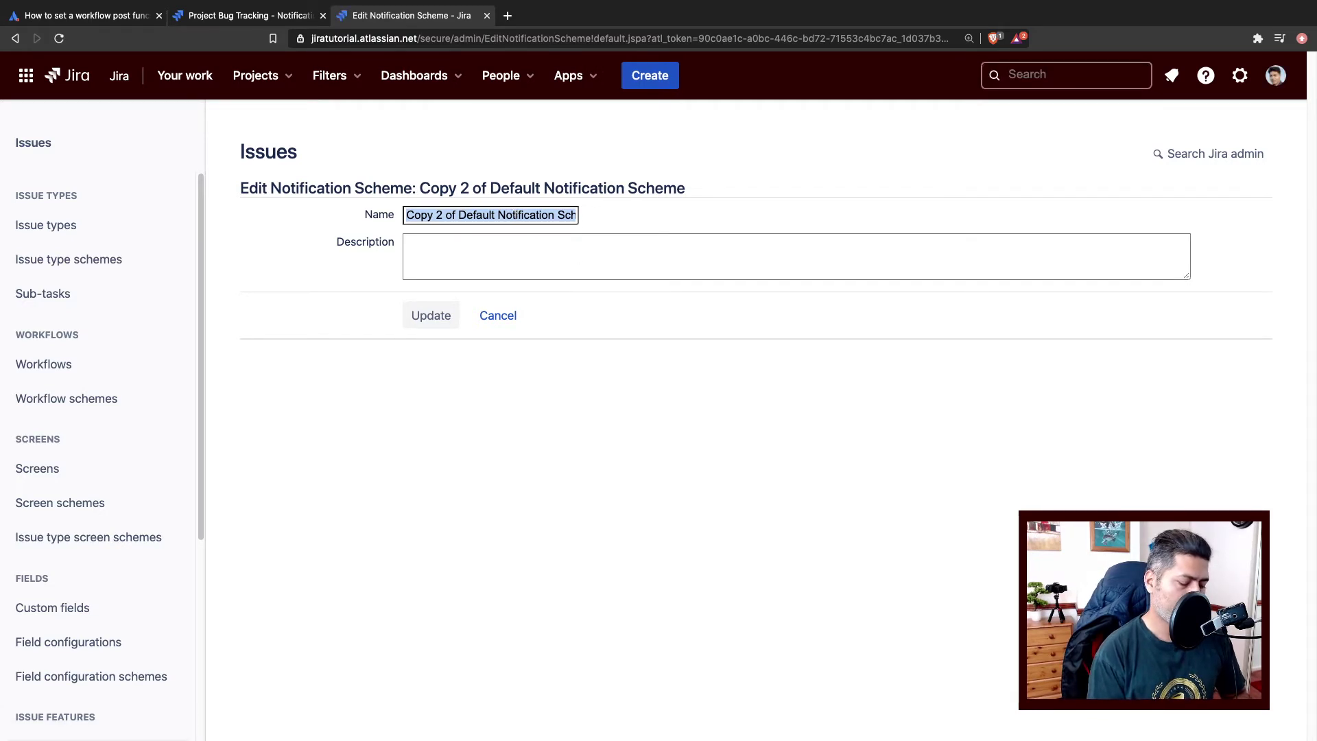
{"action": "type", "text": "Dev Proje"}
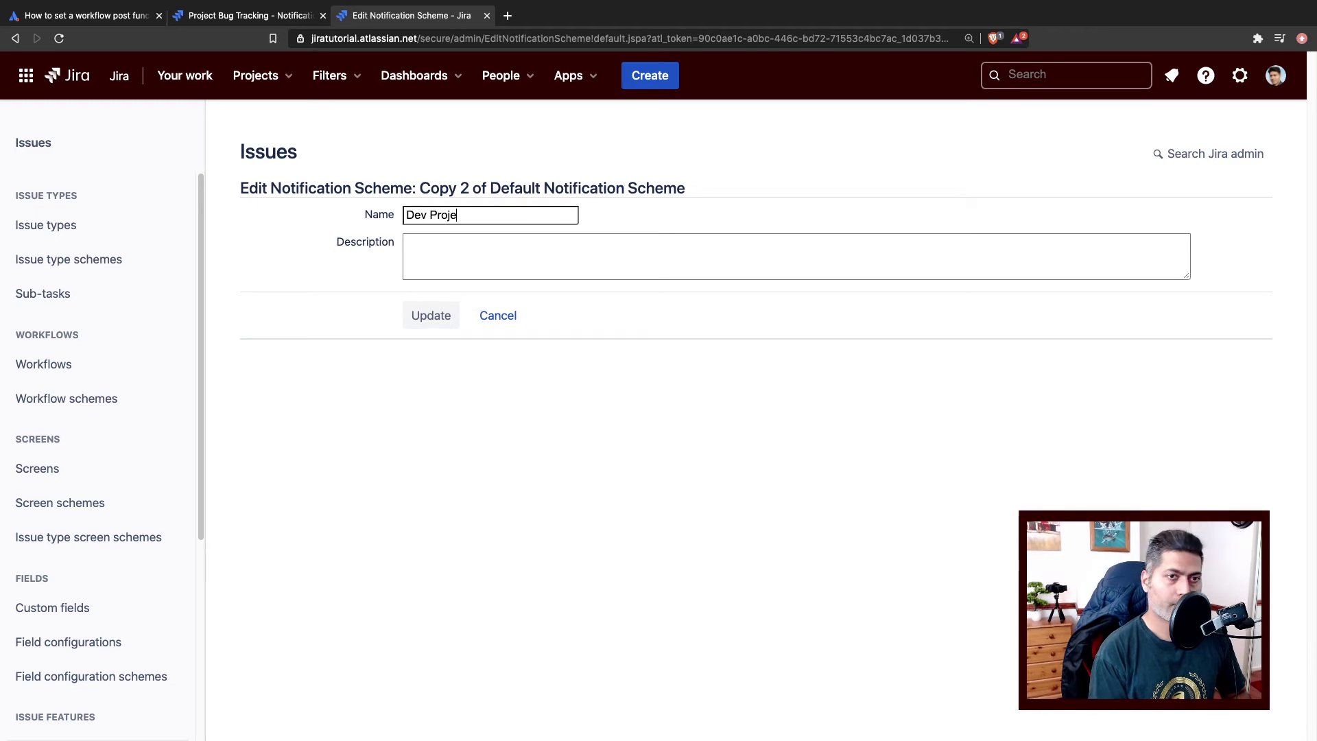
{"action": "type", "text": "cts Not"}
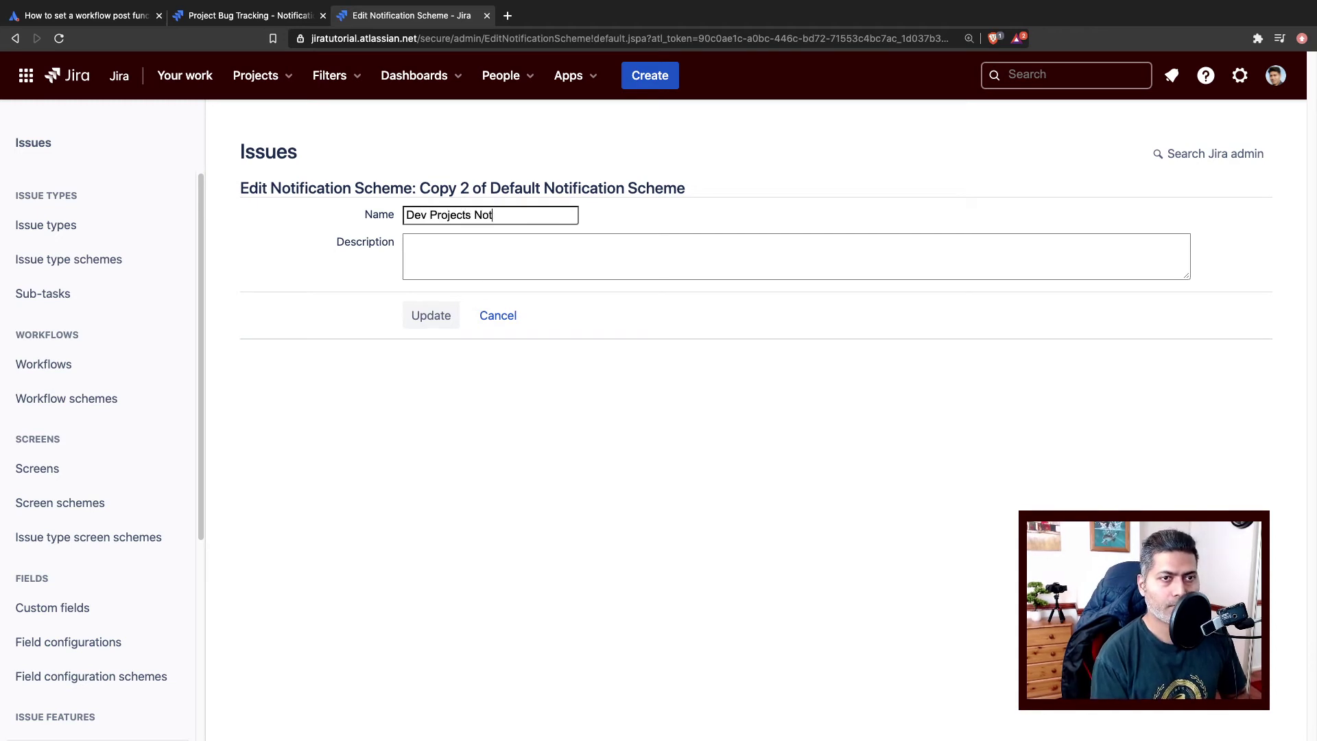
{"action": "type", "text": "ifiction S"}
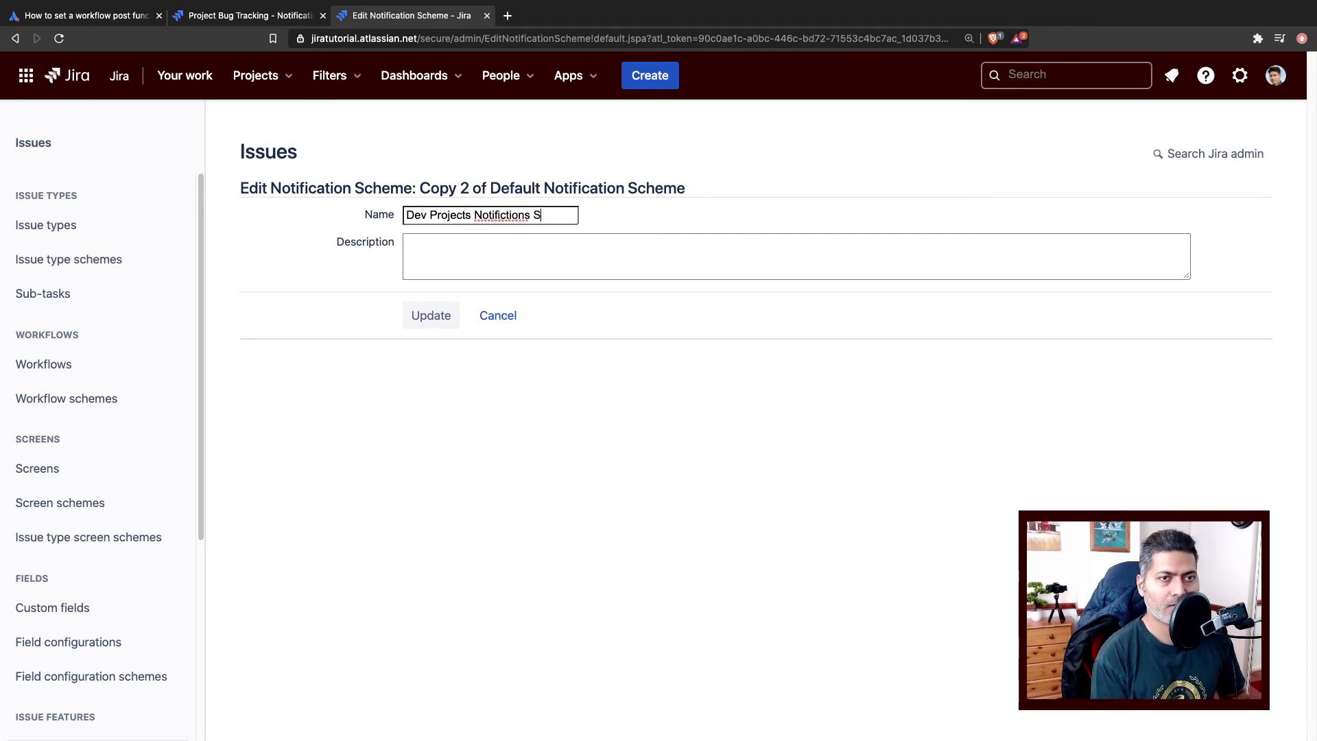
{"action": "key", "text": "BackSpace"}
{"action": "key", "text": "BackSpace"}
{"action": "type", "text": "Sc"}
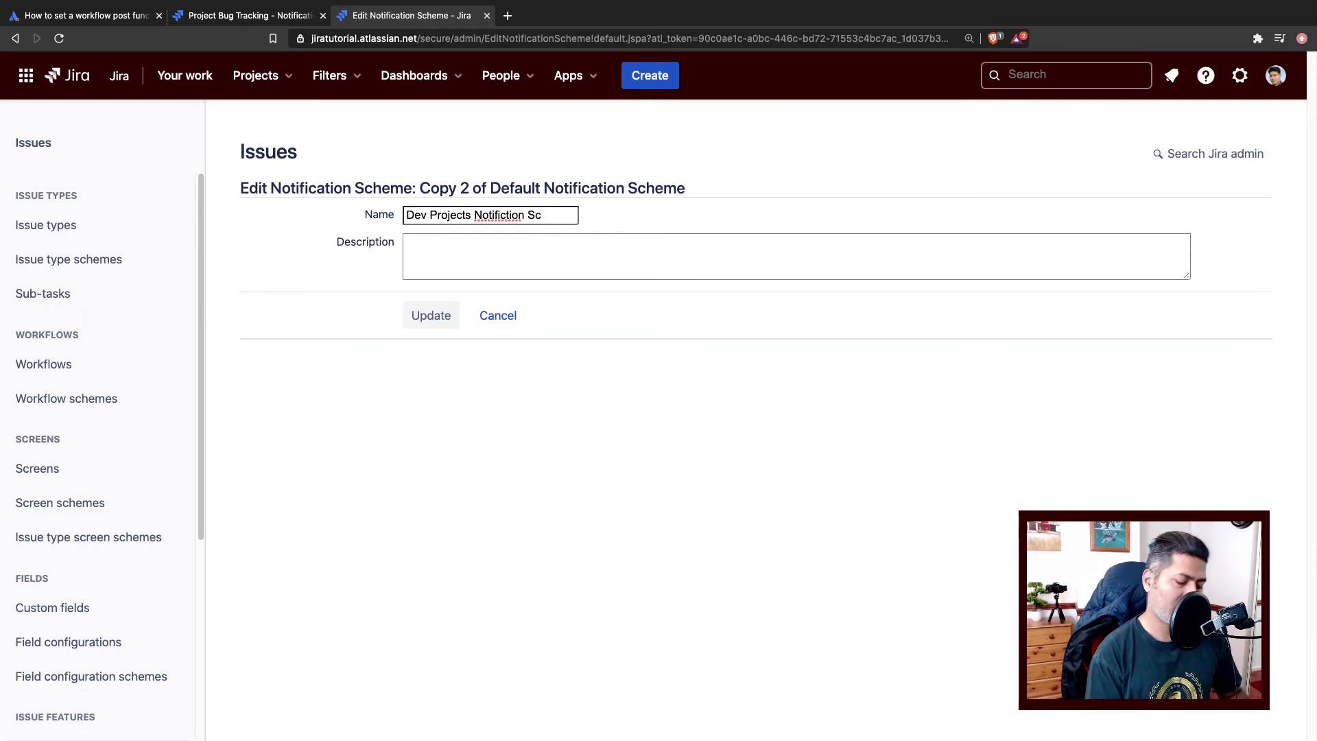
{"action": "type", "text": "he"}
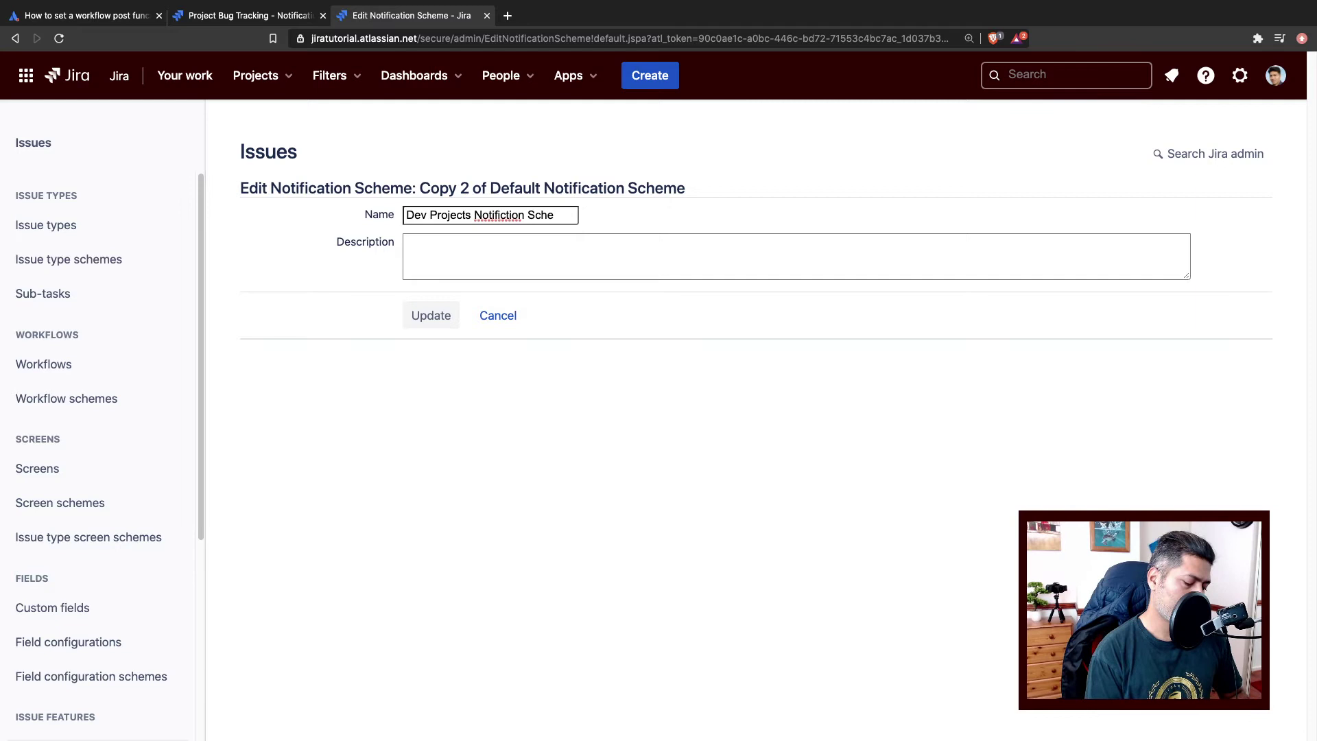
{"action": "type", "text": "heme"}
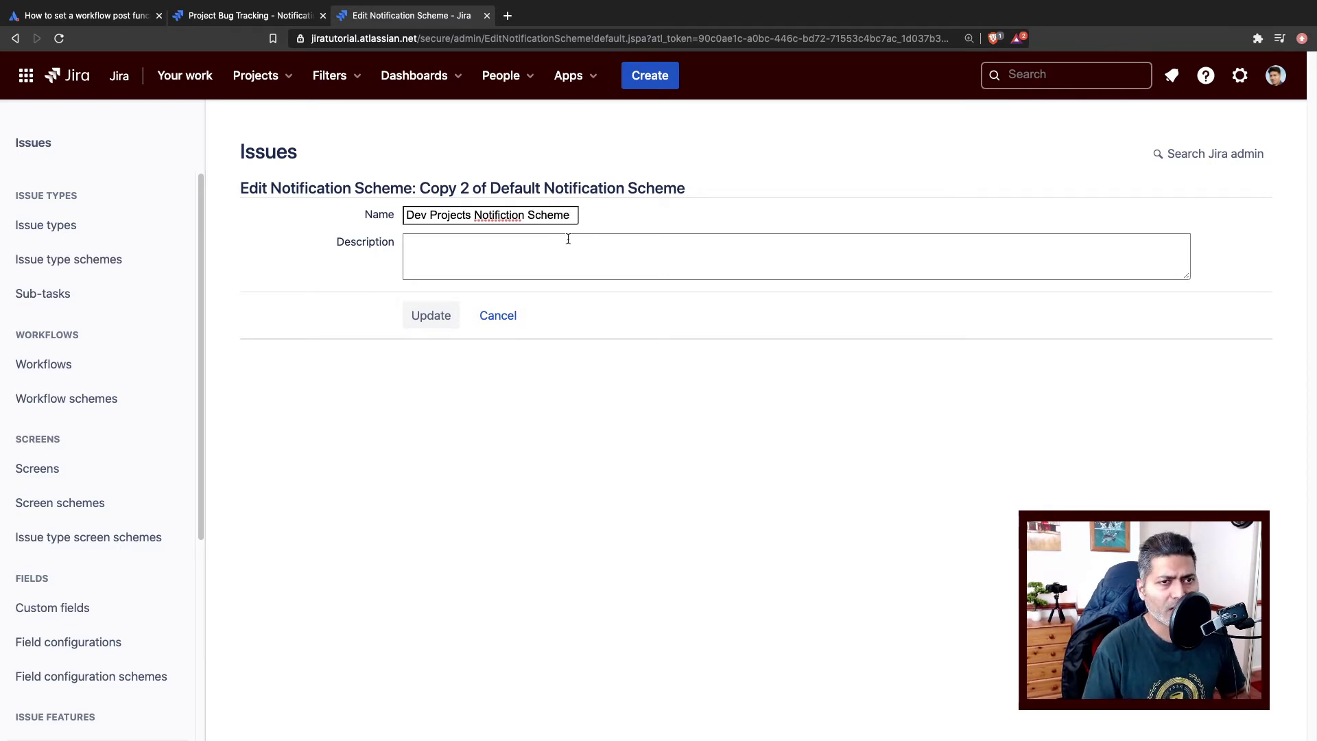
{"action": "double_click", "coordinate": [438, 217]}
{"action": "left_click", "coordinate": [450, 215]}
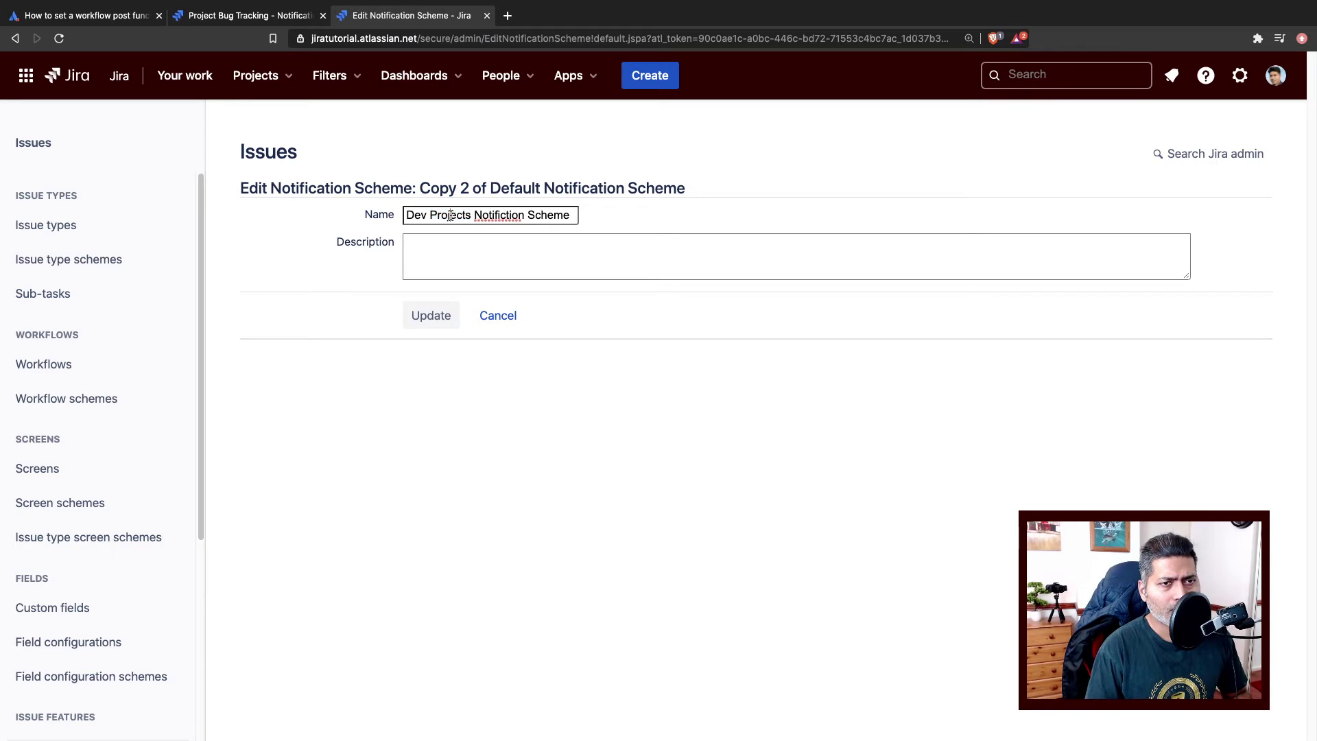
{"action": "left_click_drag", "start_coordinate": [475, 215], "coordinate": [695, 213]}
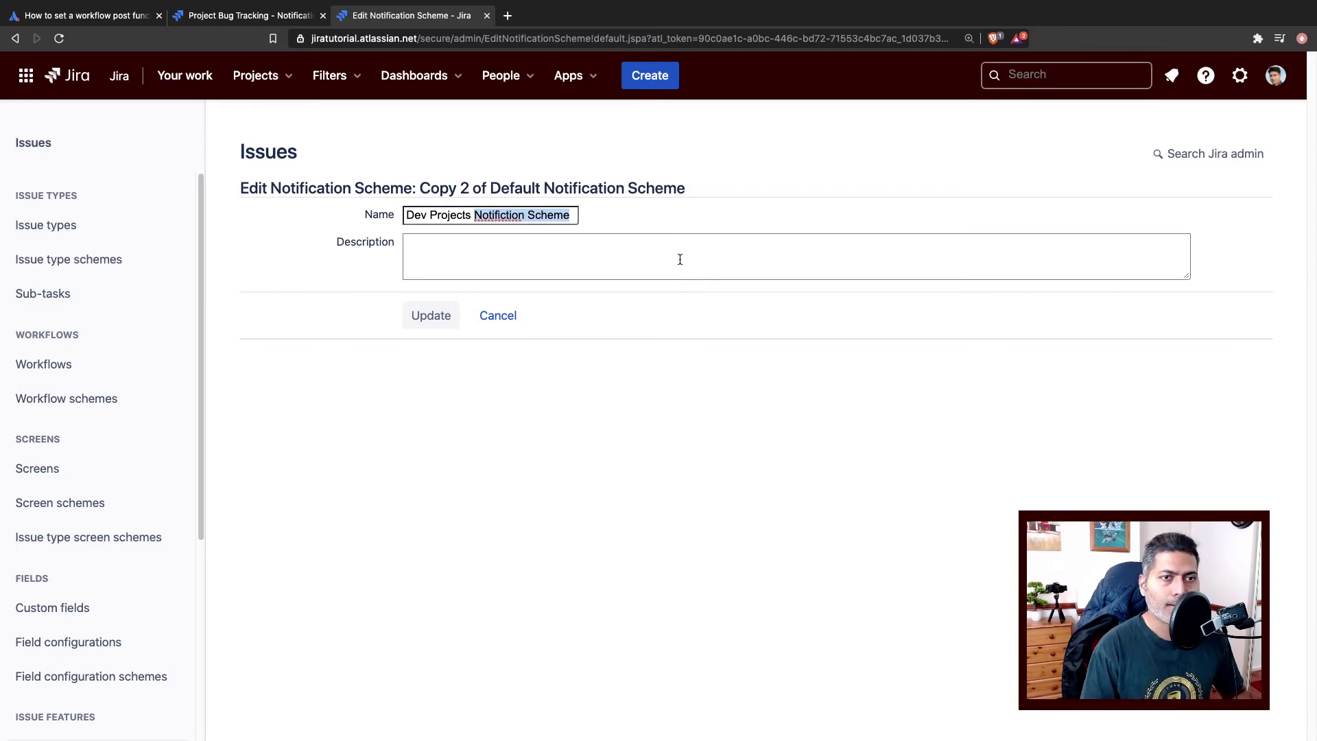
Save the 'Dev Projects Notifiction Scheme' name and start adding a Send Mail notification
{"action": "left_click", "coordinate": [435, 315]}
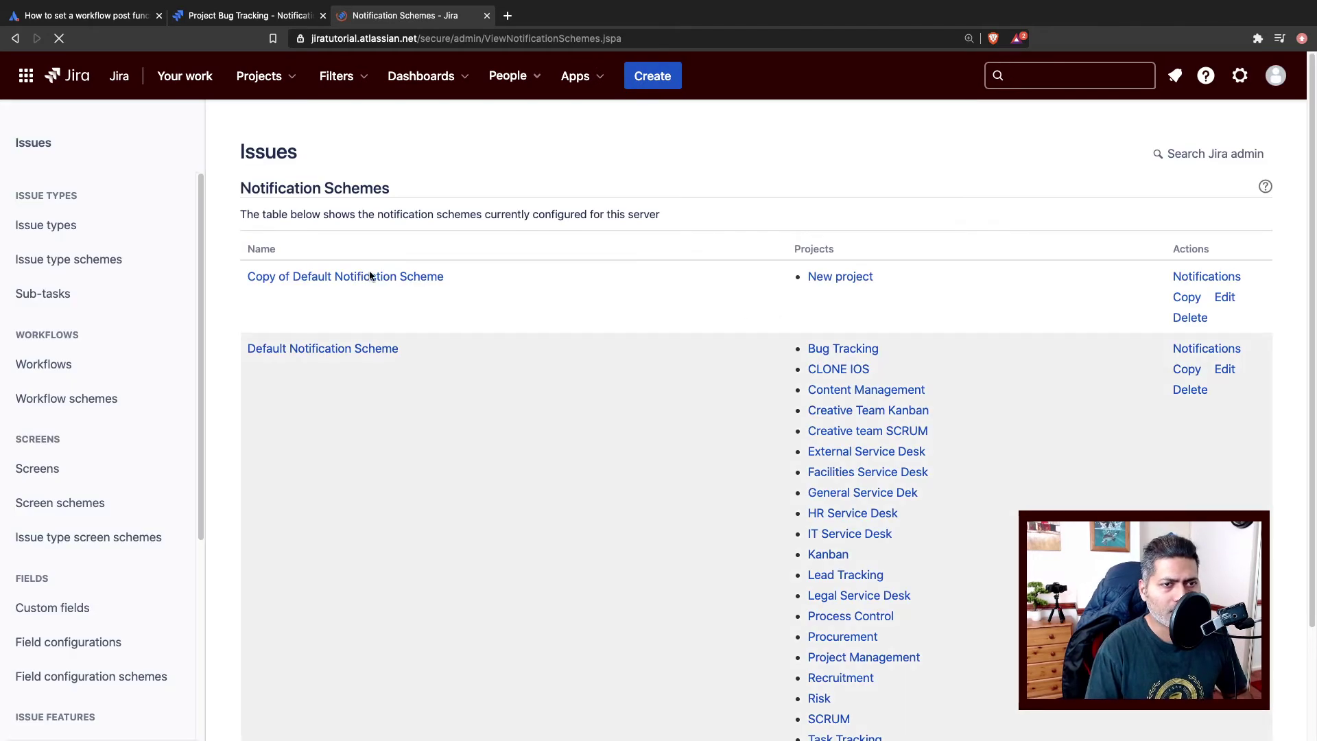
{"action": "scroll", "coordinate": [437, 367], "scroll_direction": "down", "scroll_amount": 2}
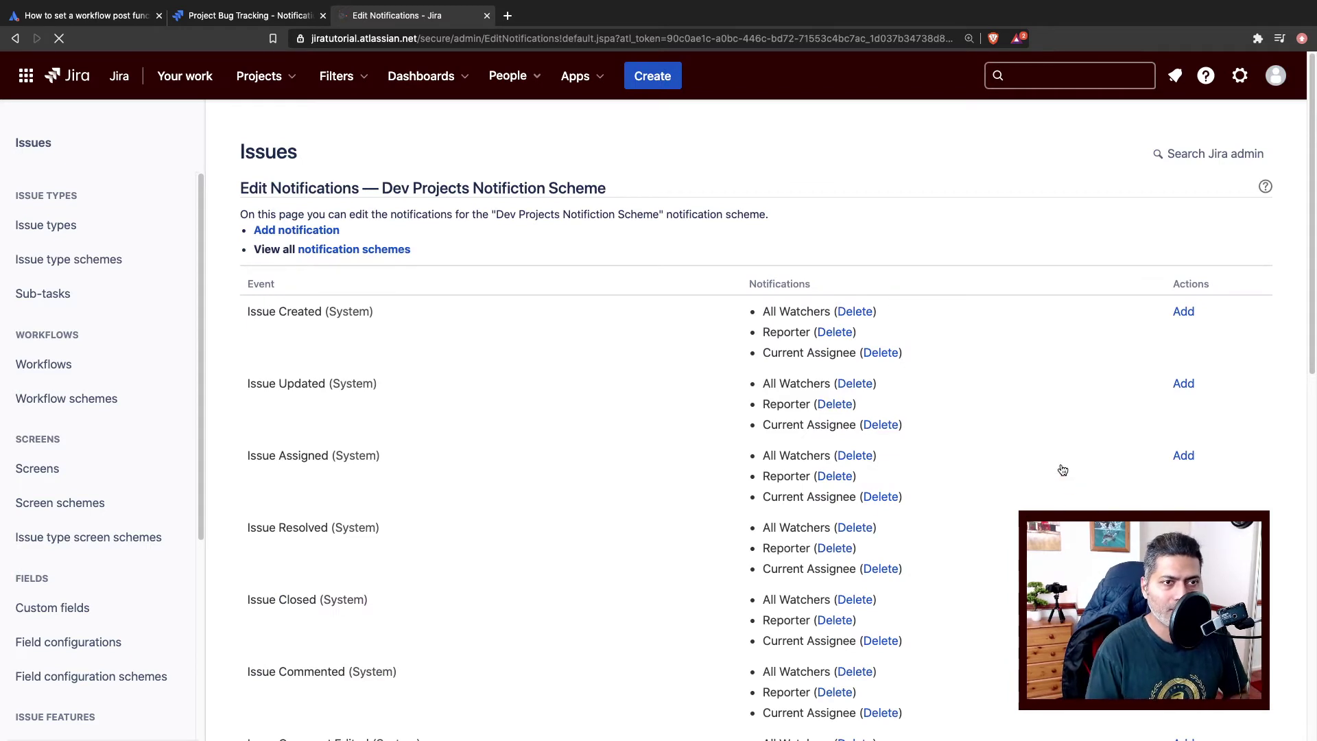
{"action": "scroll", "coordinate": [1050, 491], "scroll_direction": "down", "scroll_amount": 10}
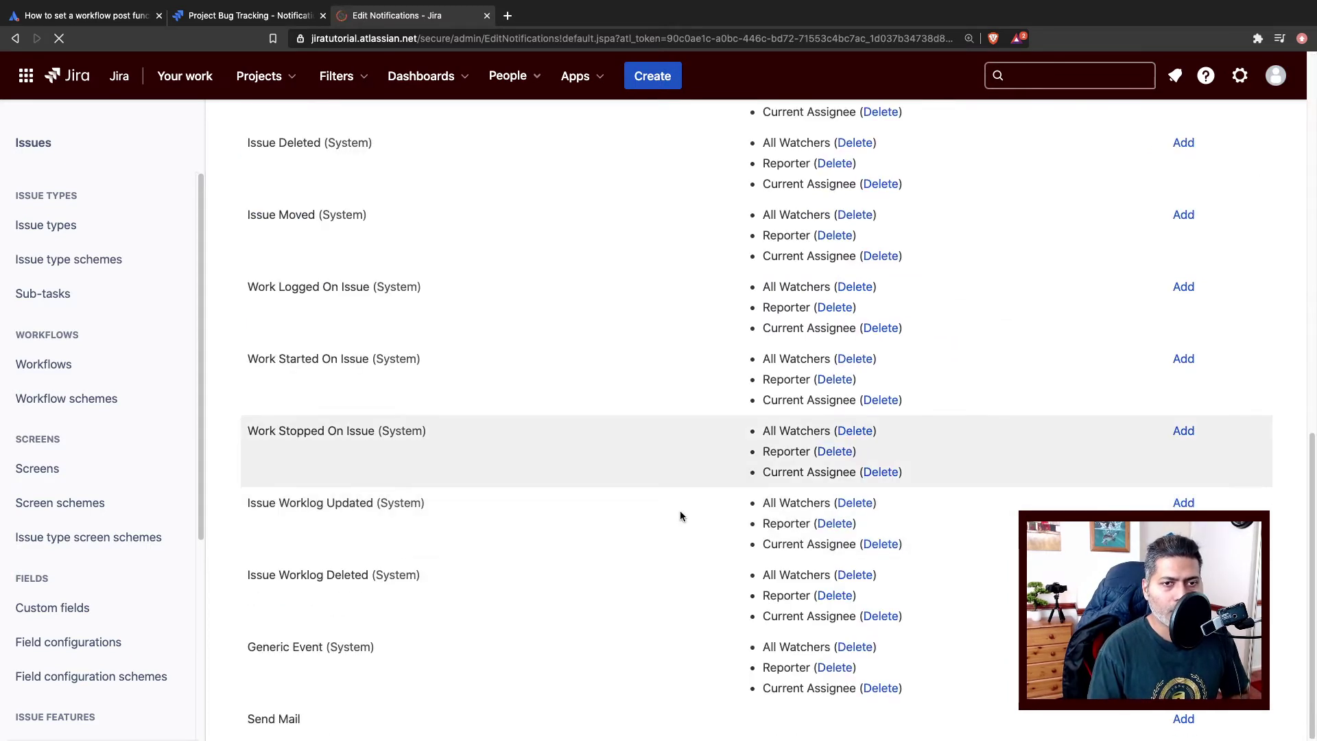
{"action": "triple_click", "coordinate": [262, 720]}
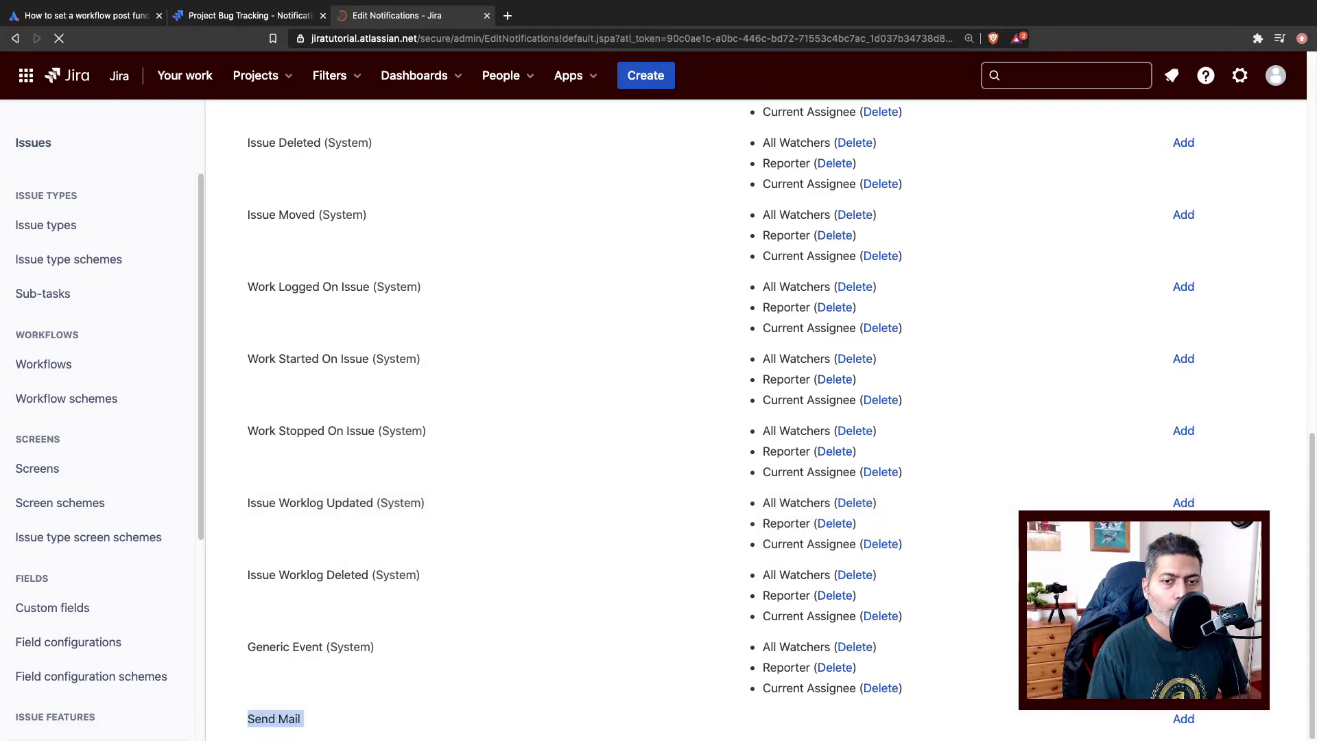
{"action": "left_click", "coordinate": [1181, 720]}
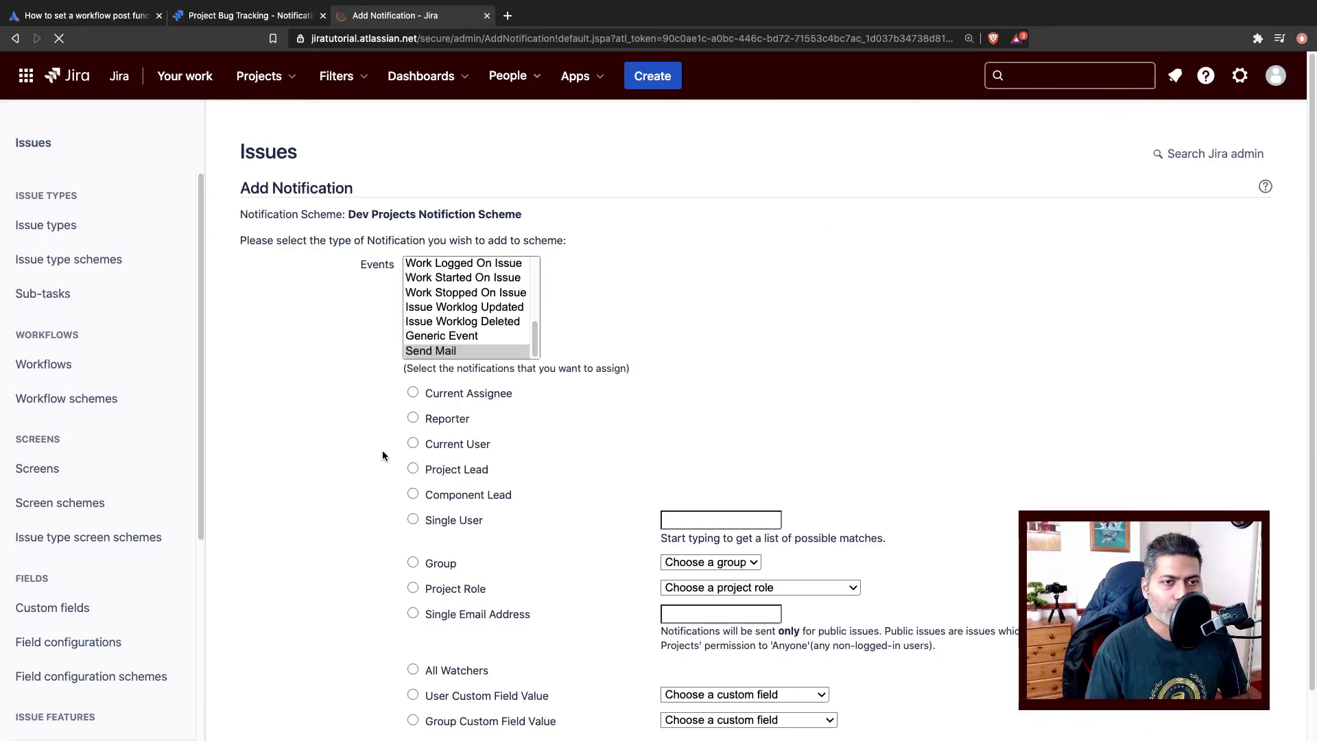
Add a Project Role notification for Send Mail set to Developers
{"action": "scroll", "coordinate": [347, 453], "scroll_direction": "down", "scroll_amount": 1}
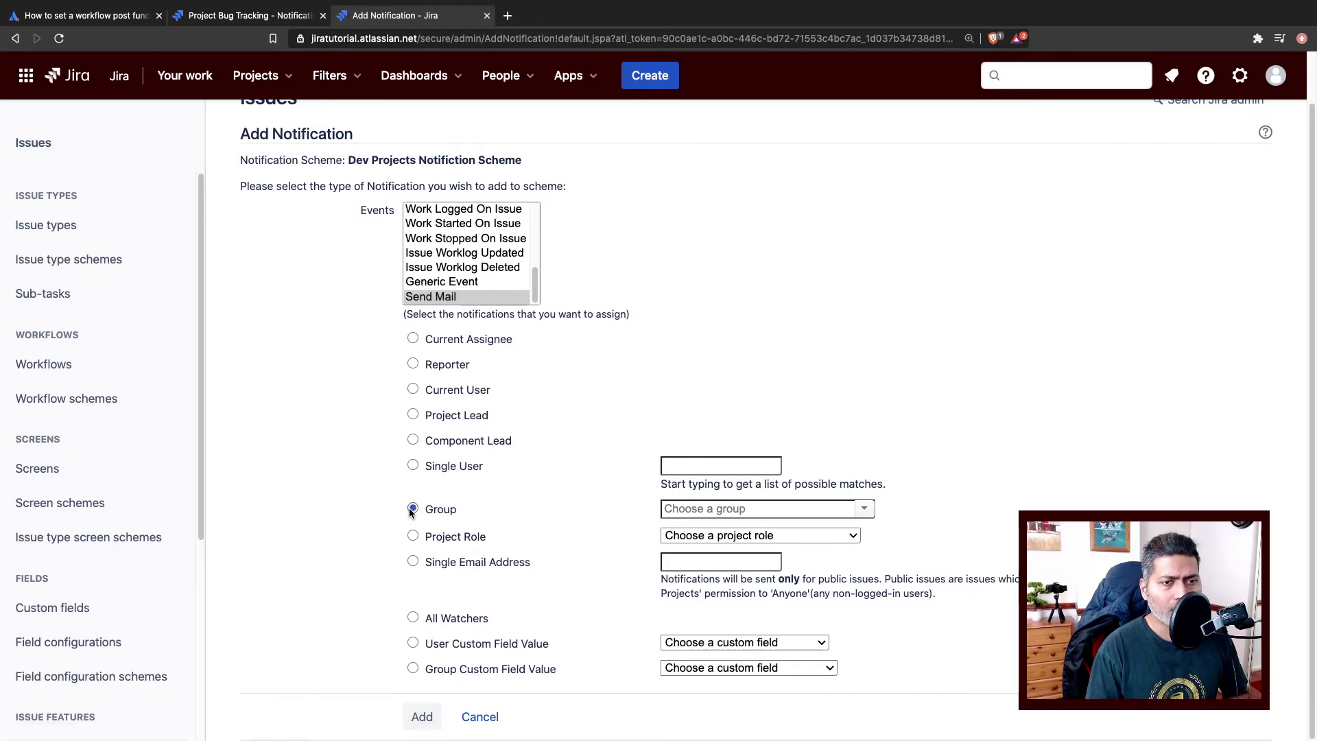
{"action": "left_click", "coordinate": [860, 511]}
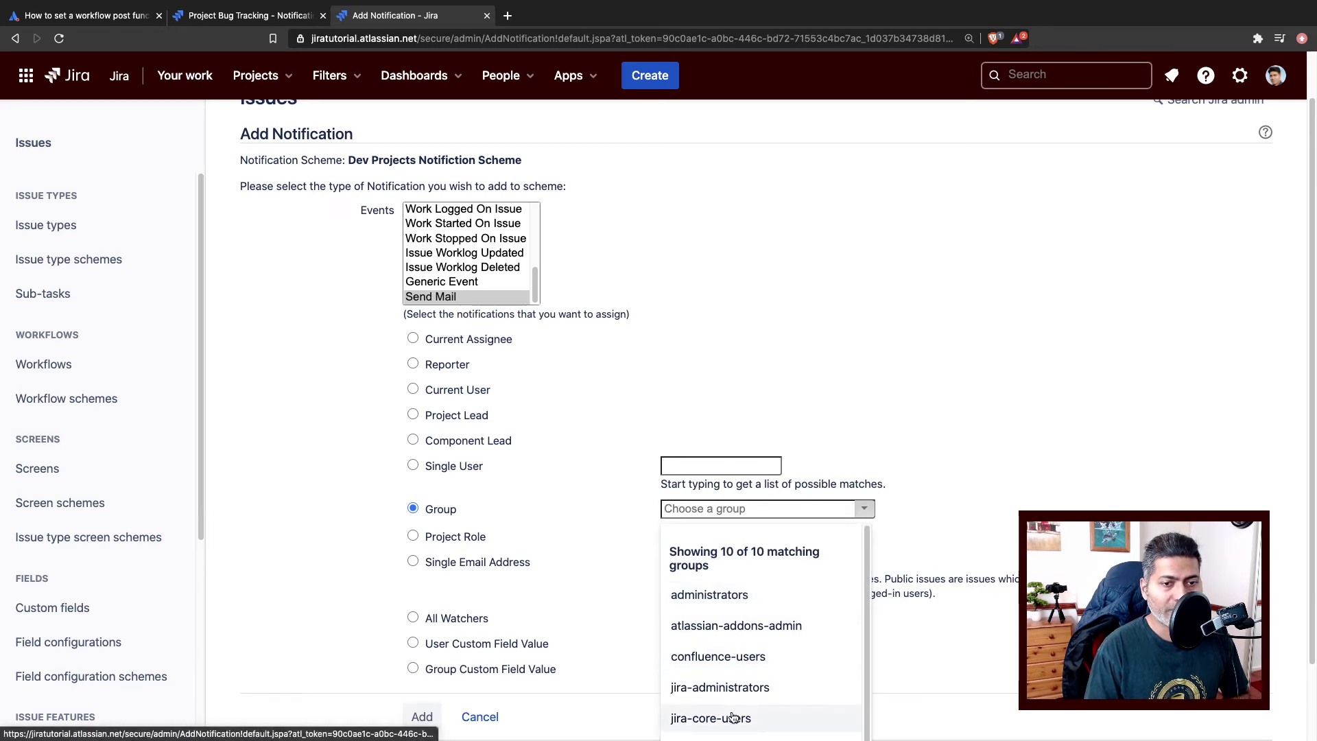
{"action": "scroll", "coordinate": [733, 679], "scroll_direction": "down", "scroll_amount": 2}
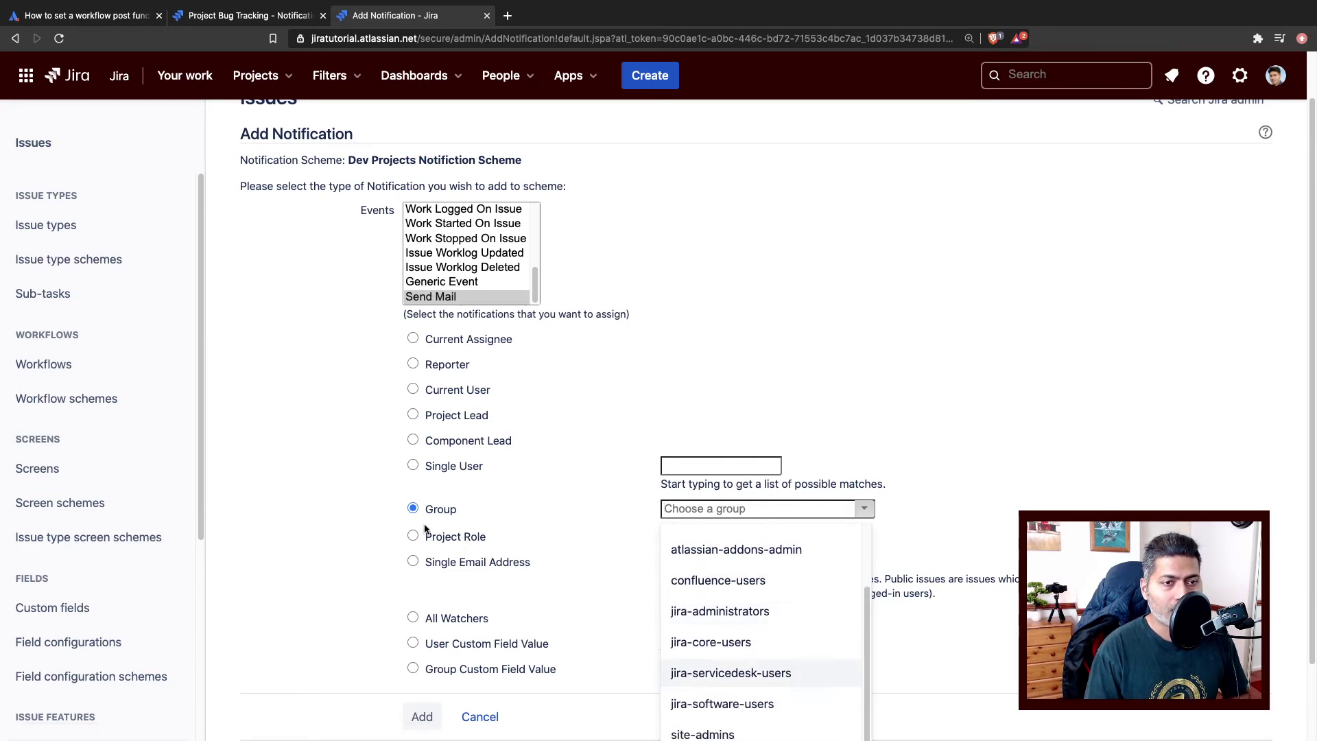
{"action": "left_click", "coordinate": [363, 491]}
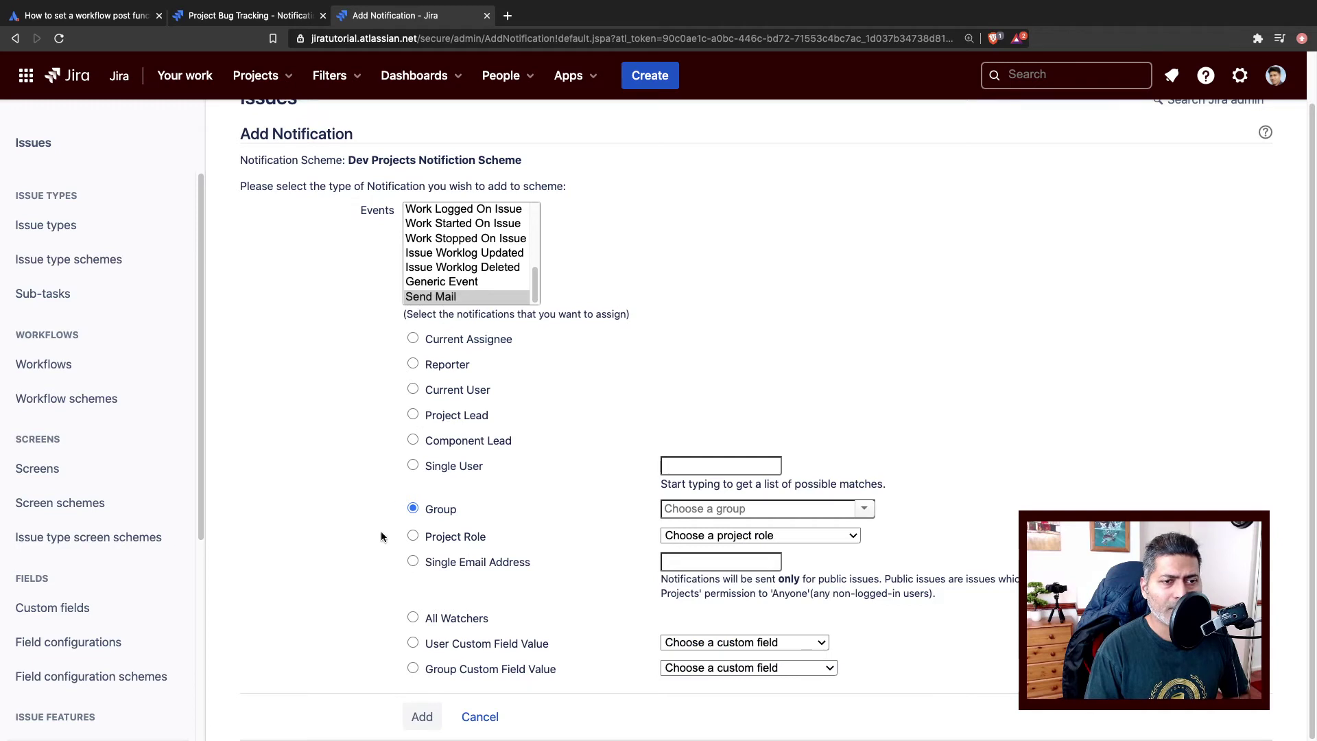
{"action": "left_click", "coordinate": [413, 536]}
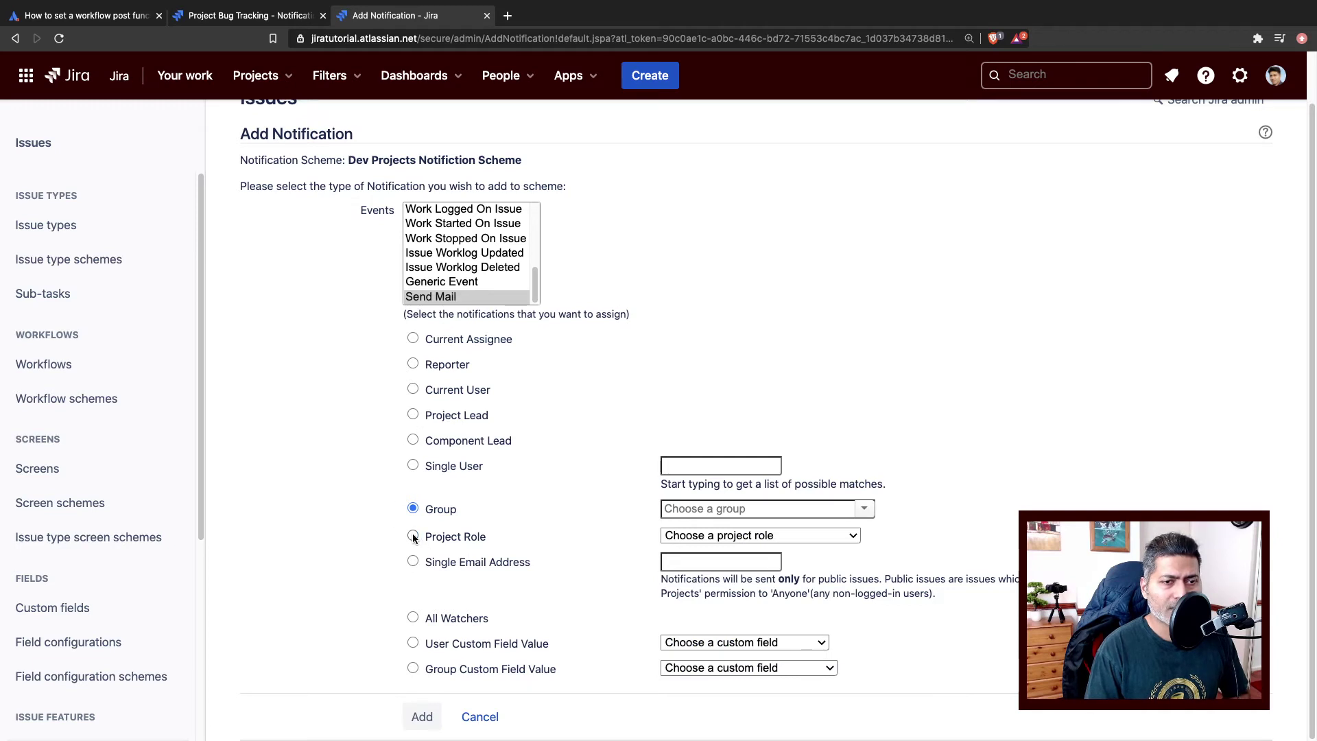
{"action": "left_click", "coordinate": [791, 536]}
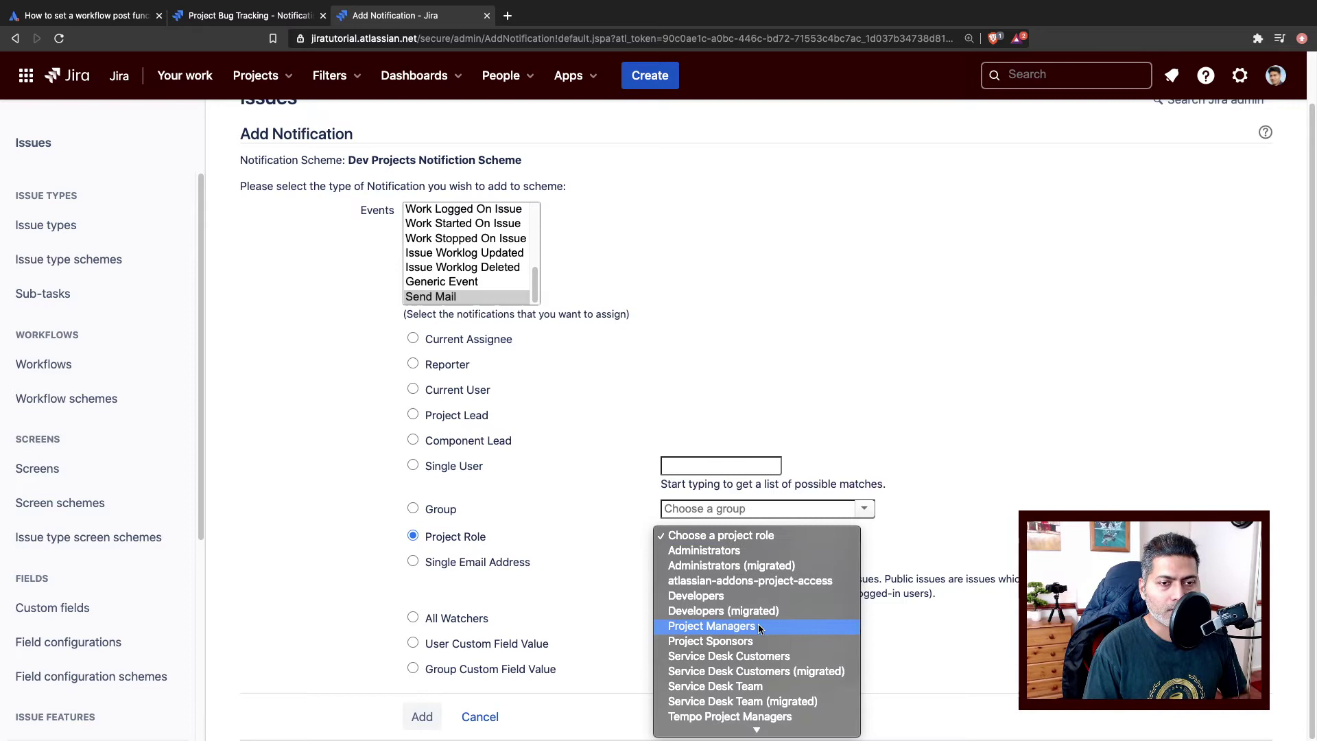
{"action": "left_click", "coordinate": [756, 594]}
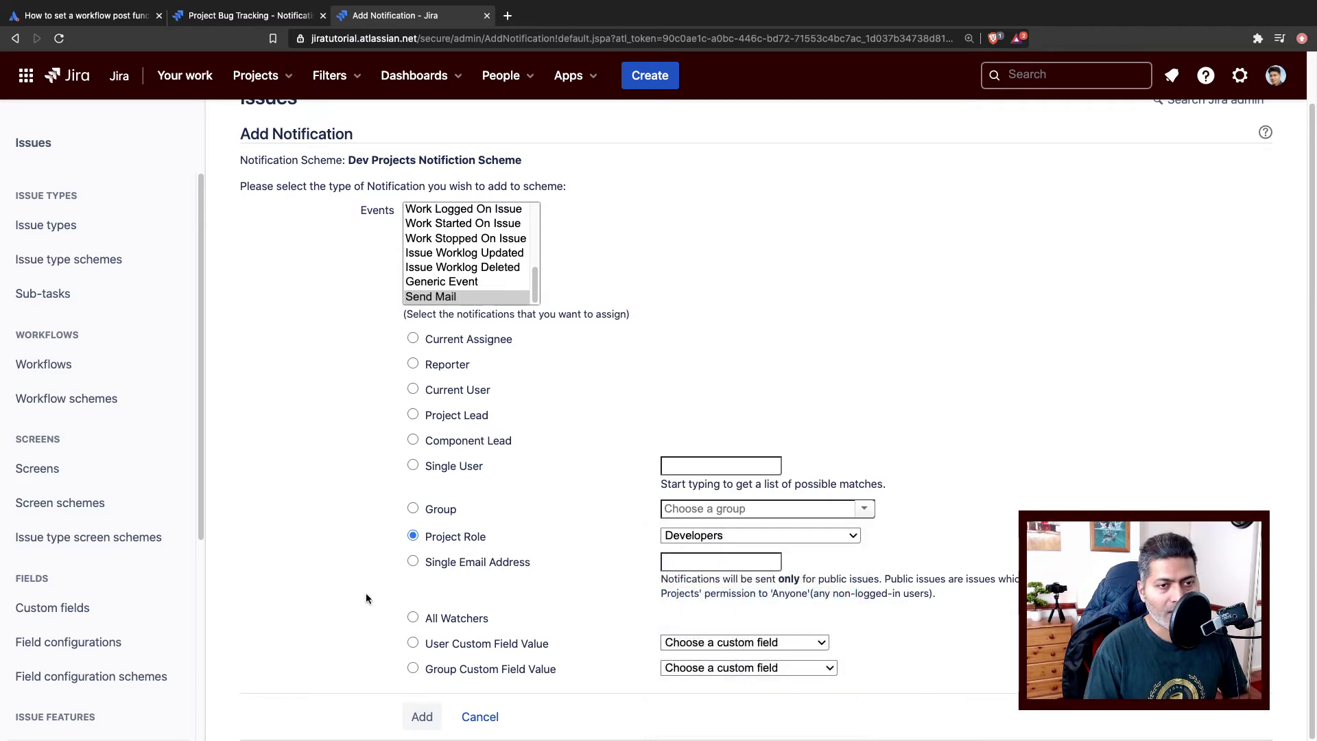
{"action": "left_click", "coordinate": [422, 717]}
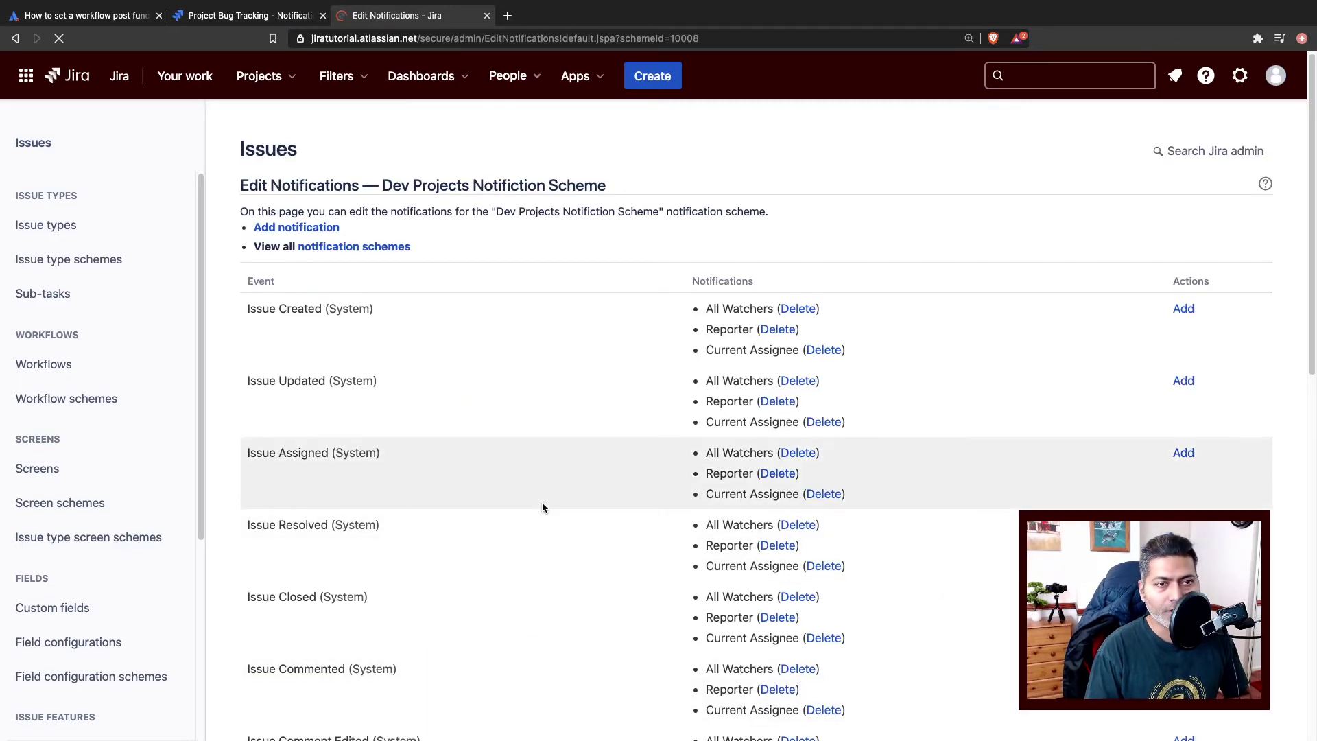
{"action": "scroll", "coordinate": [541, 505], "scroll_direction": "down", "scroll_amount": 8}
{"action": "scroll", "coordinate": [548, 514], "scroll_direction": "down", "scroll_amount": 3}
{"action": "scroll", "coordinate": [590, 515], "scroll_direction": "up", "scroll_amount": 1}
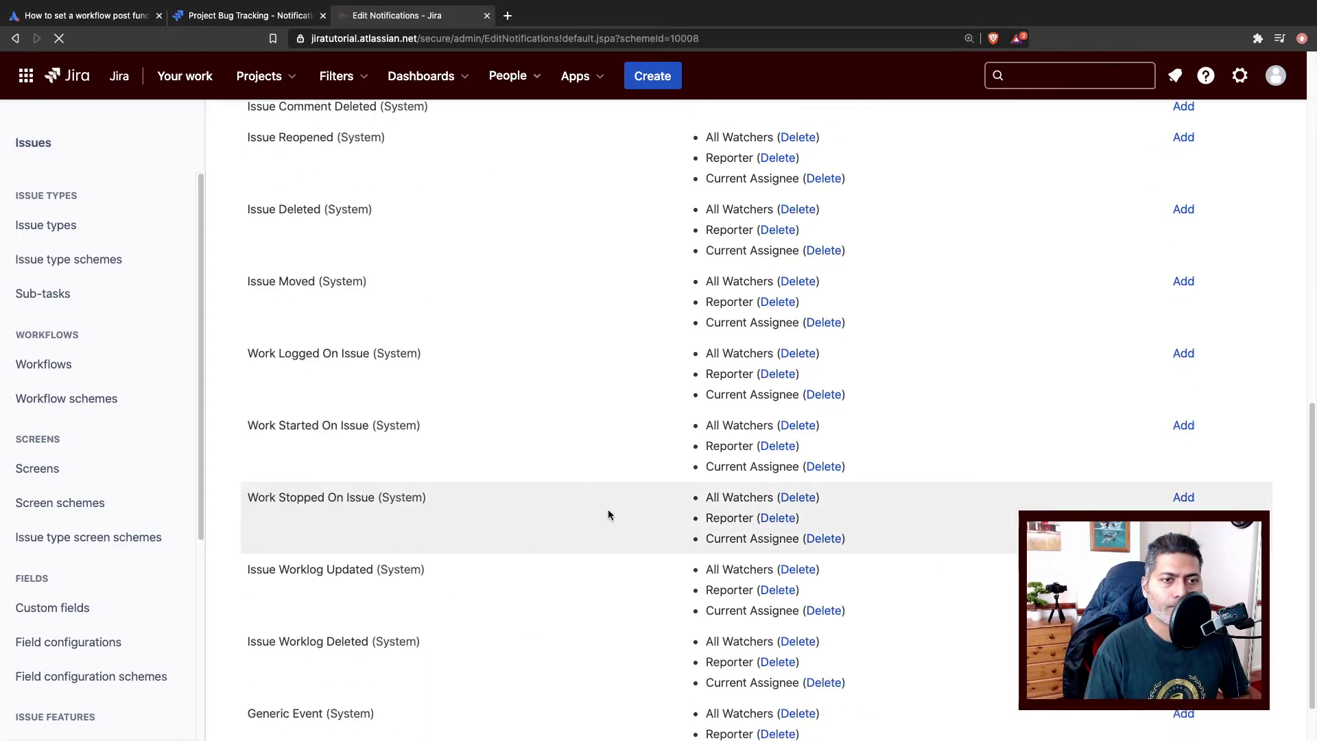
{"action": "scroll", "coordinate": [608, 515], "scroll_direction": "down", "scroll_amount": 1}
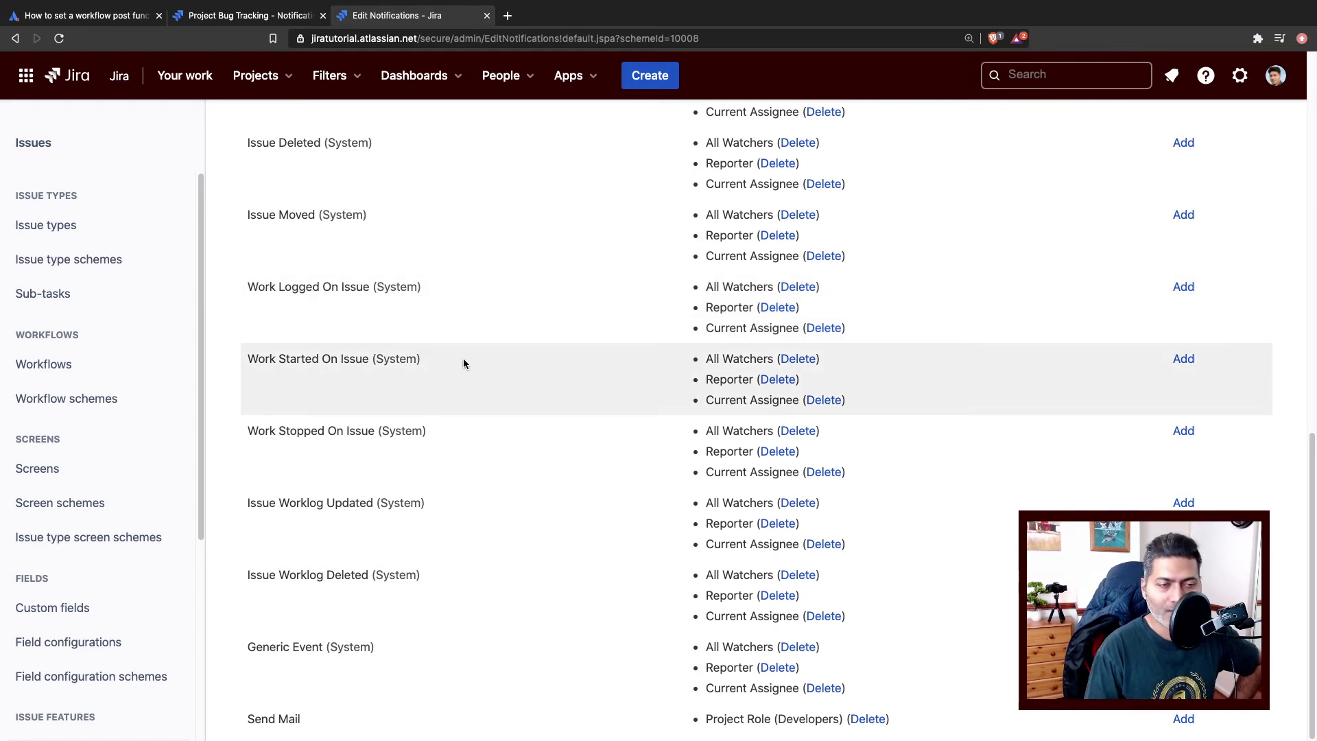
{"action": "scroll", "coordinate": [424, 372], "scroll_direction": "up", "scroll_amount": 15}
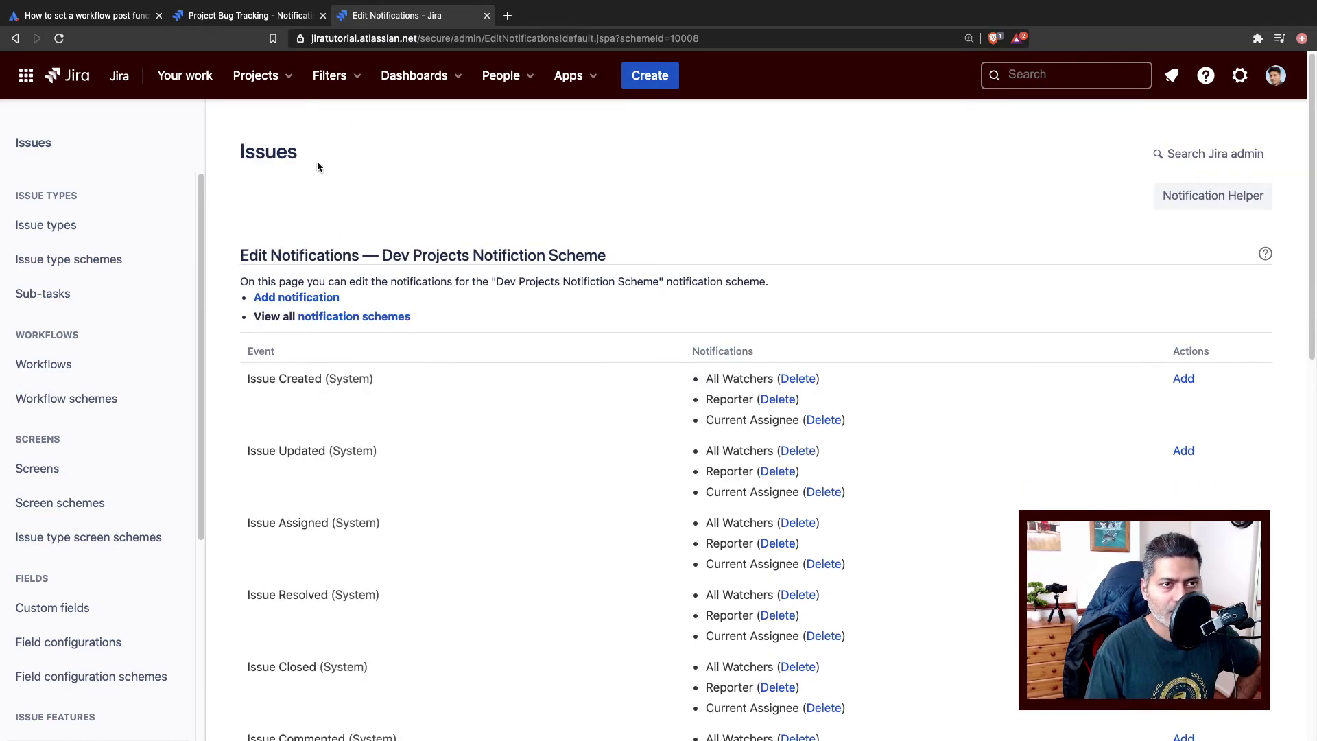
Try associating Bug Tracking with the Dev Projects scheme via Use a different scheme
{"action": "left_click", "coordinate": [251, 15]}
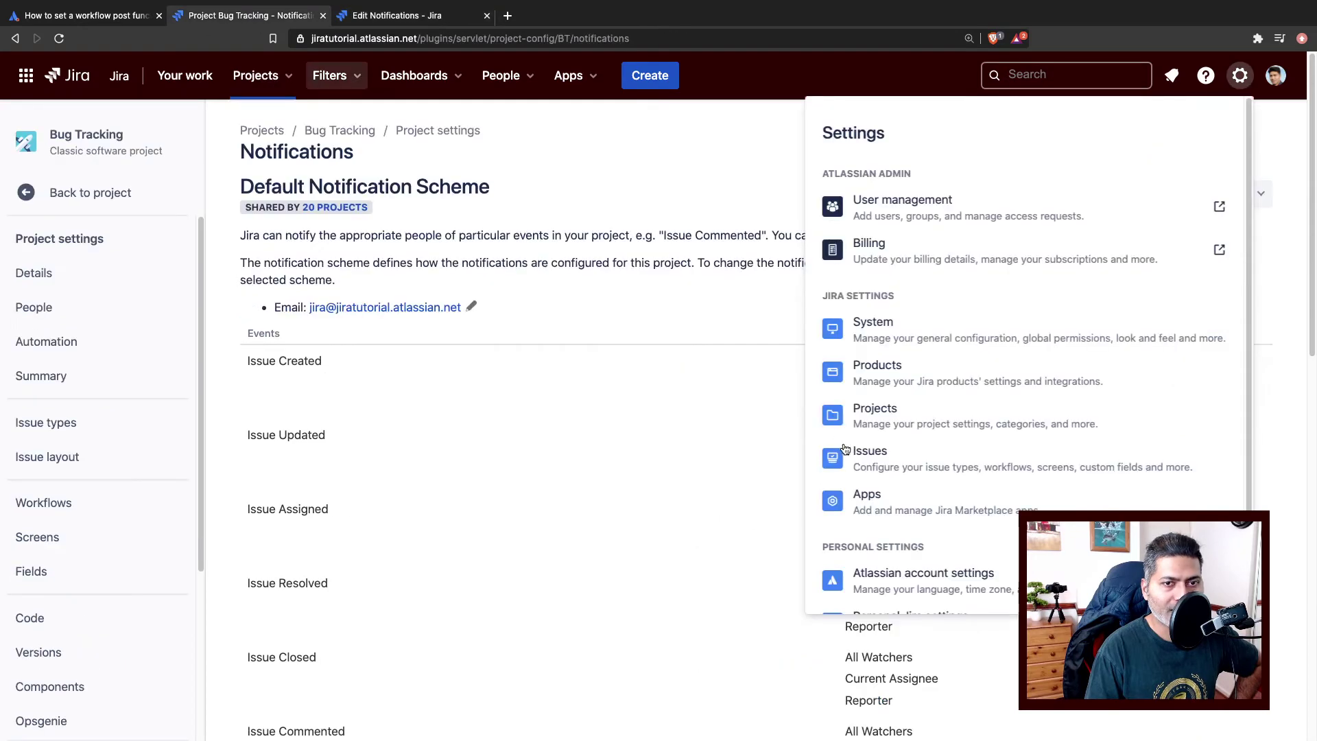
{"action": "left_click", "coordinate": [636, 388]}
{"action": "left_click", "coordinate": [1228, 198]}
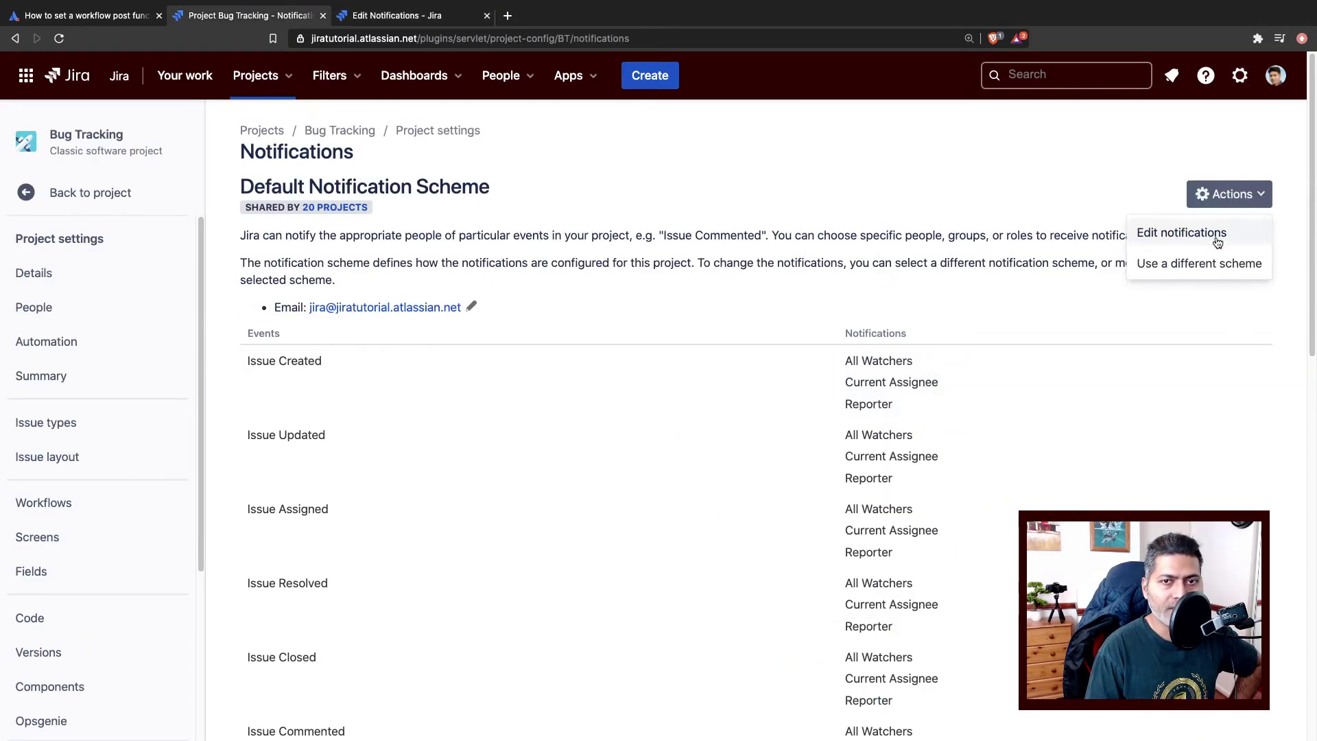
{"action": "left_click", "coordinate": [1175, 264]}
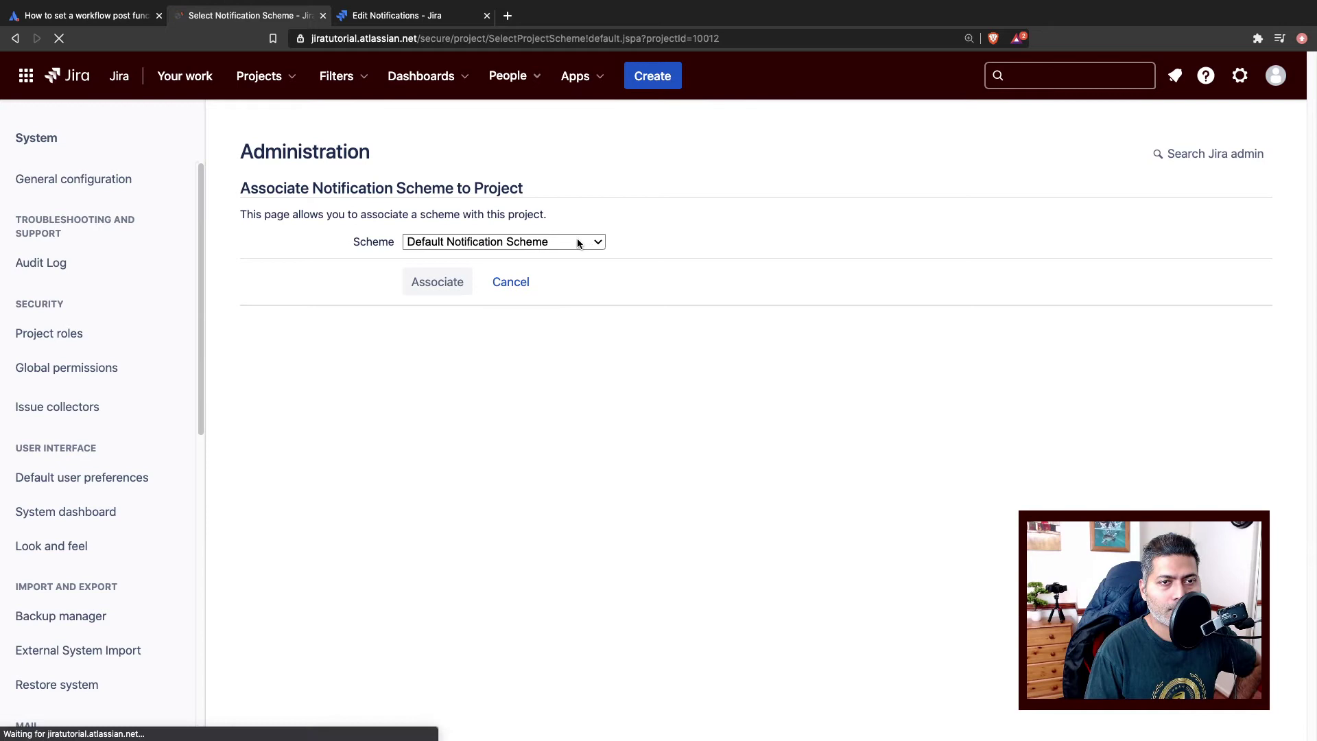
{"action": "left_click", "coordinate": [513, 245]}
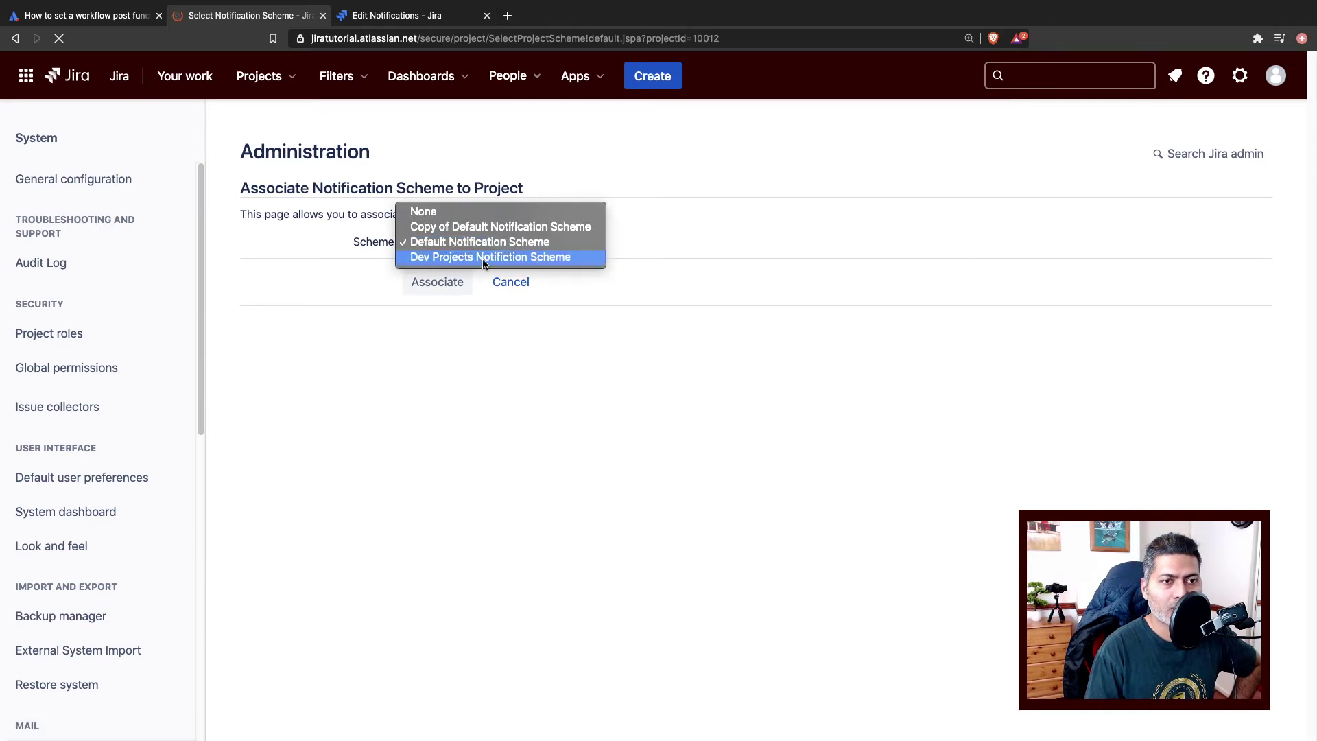
{"action": "left_click", "coordinate": [434, 282]}
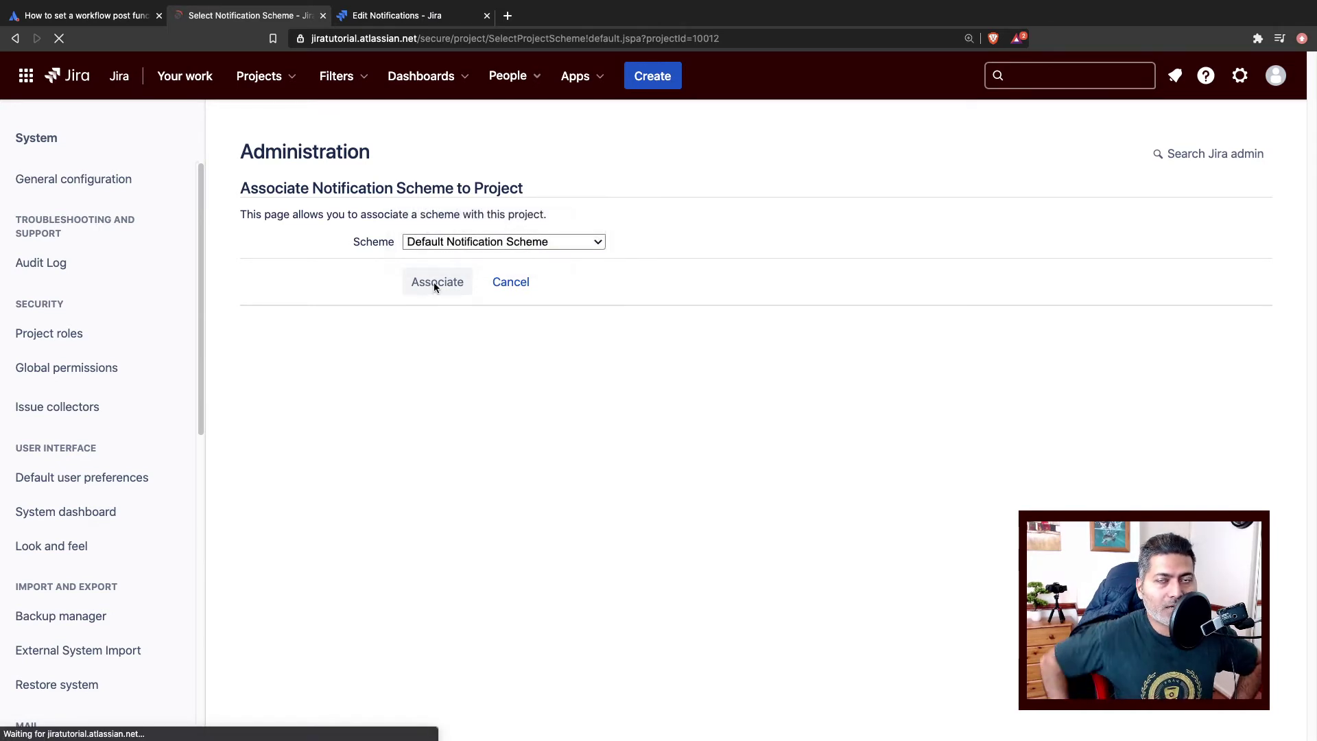
{"action": "left_click", "coordinate": [434, 284]}
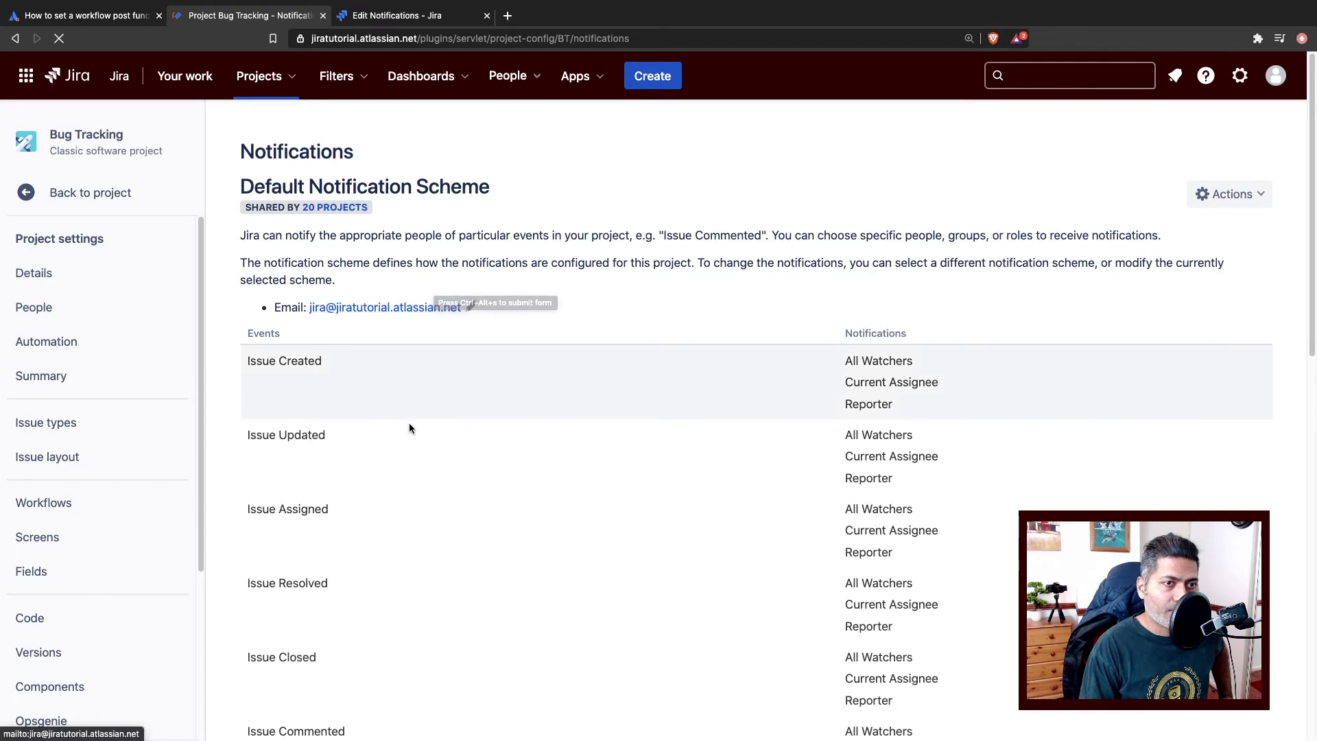
Reload the Bug Tracking project's Notifications page
{"action": "scroll", "coordinate": [409, 423], "scroll_direction": "down", "scroll_amount": 6}
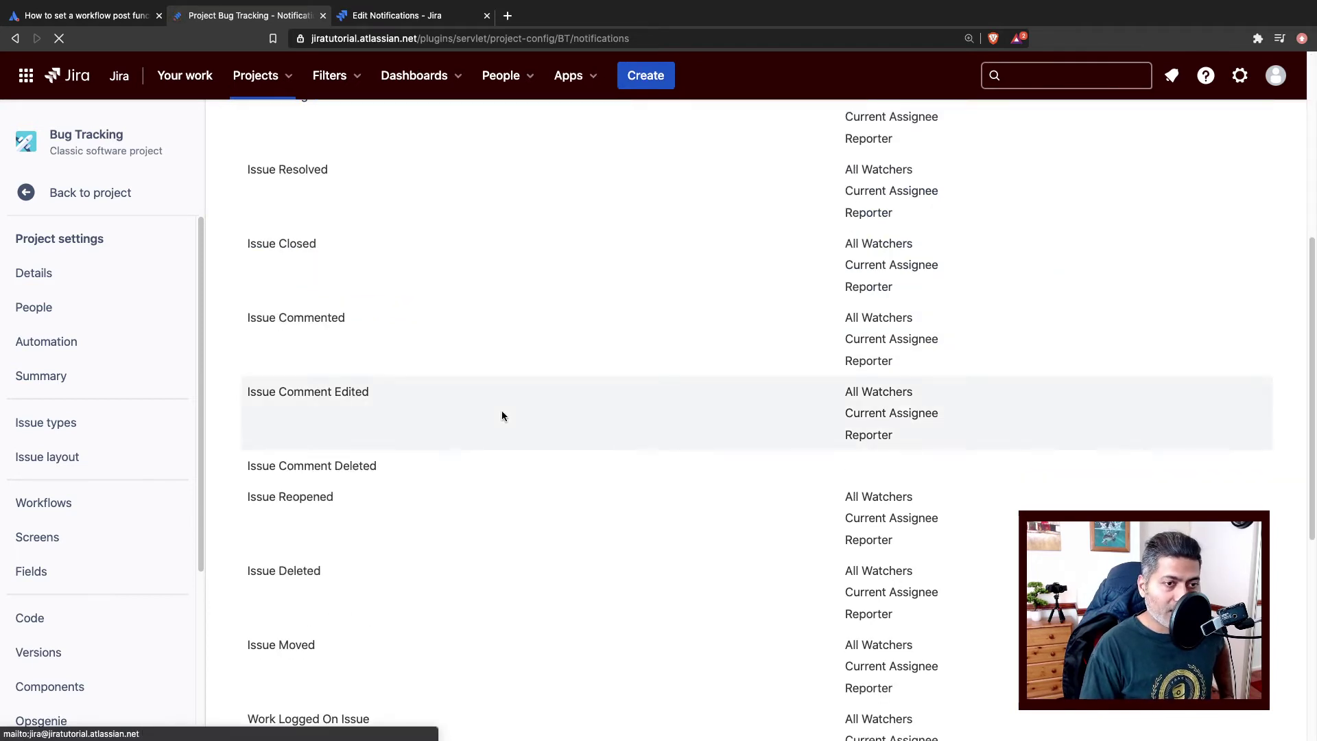
{"action": "scroll", "coordinate": [500, 410], "scroll_direction": "down", "scroll_amount": 6}
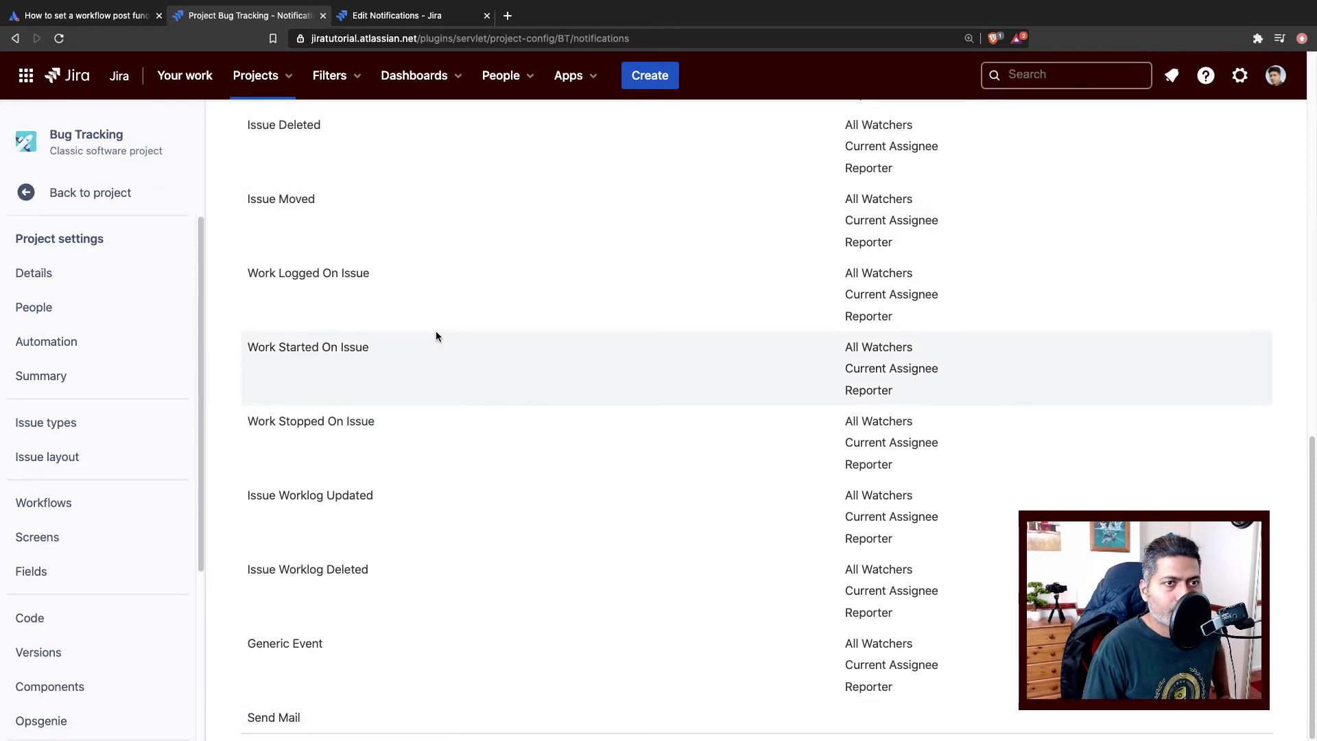
{"action": "scroll", "coordinate": [433, 330], "scroll_direction": "up", "scroll_amount": 12}
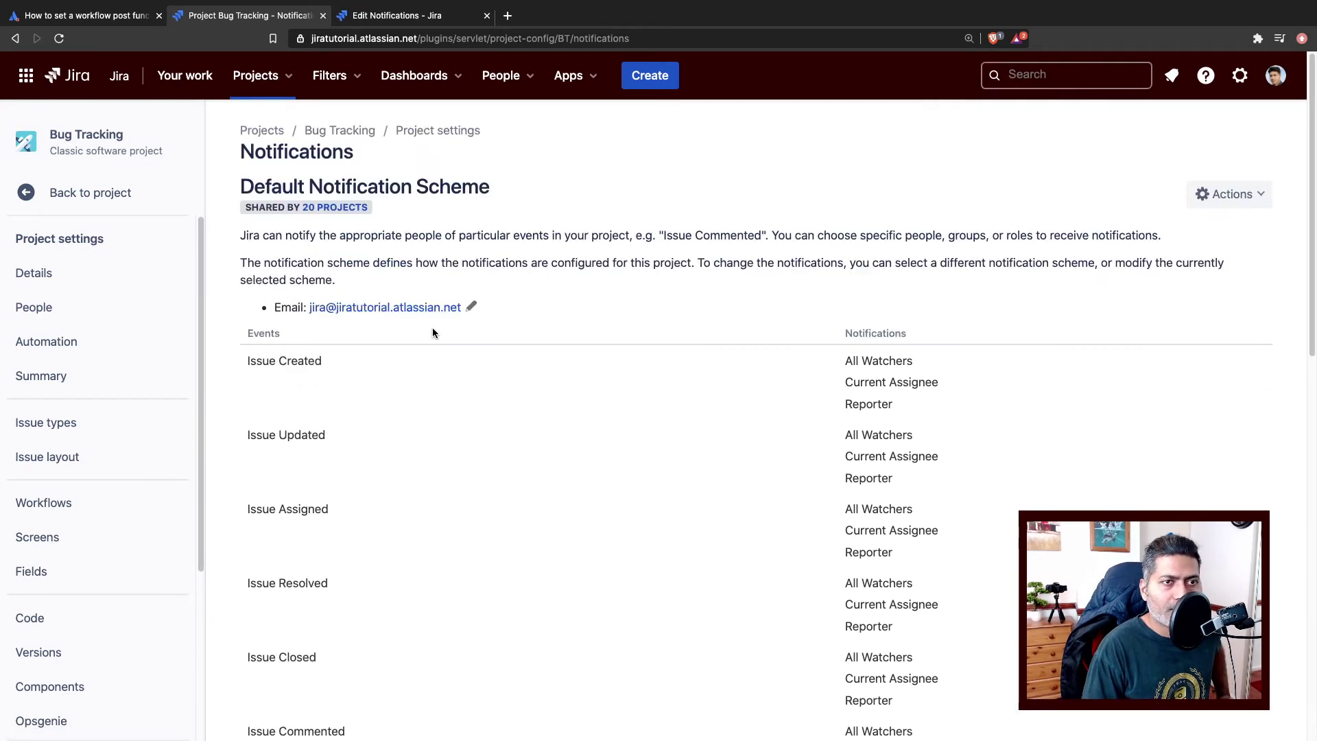
{"action": "left_click", "coordinate": [60, 39]}
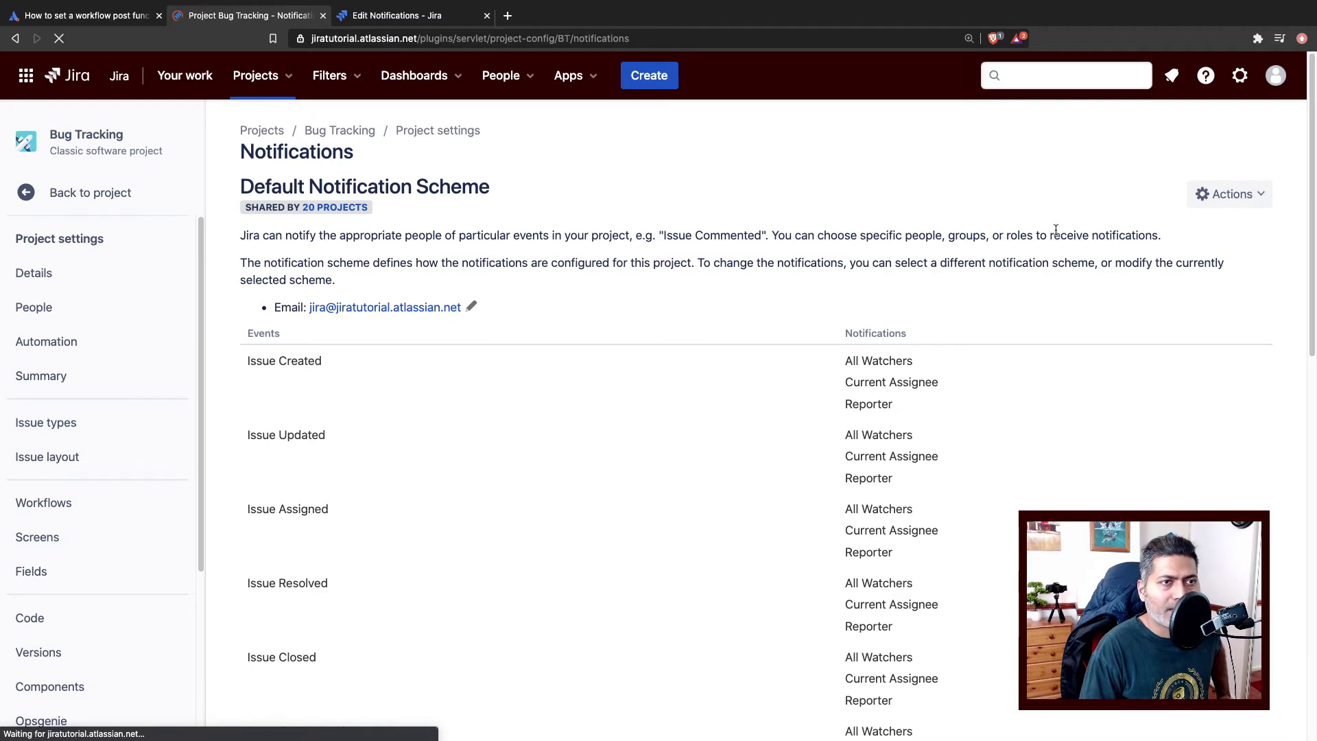
Associate the Dev Projects Notifiction Scheme with the project in place of the current scheme
{"action": "scroll", "coordinate": [884, 376], "scroll_direction": "down", "scroll_amount": 5}
{"action": "scroll", "coordinate": [884, 375], "scroll_direction": "up", "scroll_amount": 5}
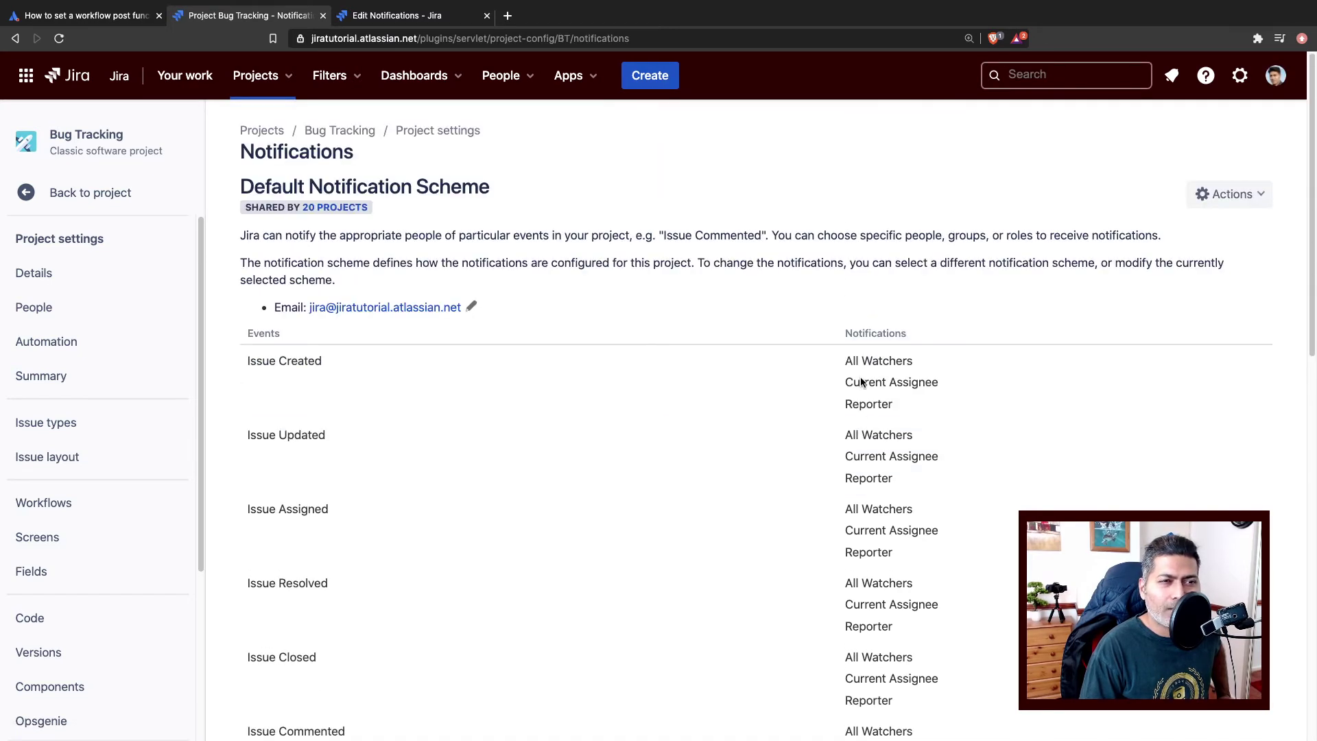
{"action": "left_click", "coordinate": [1229, 194]}
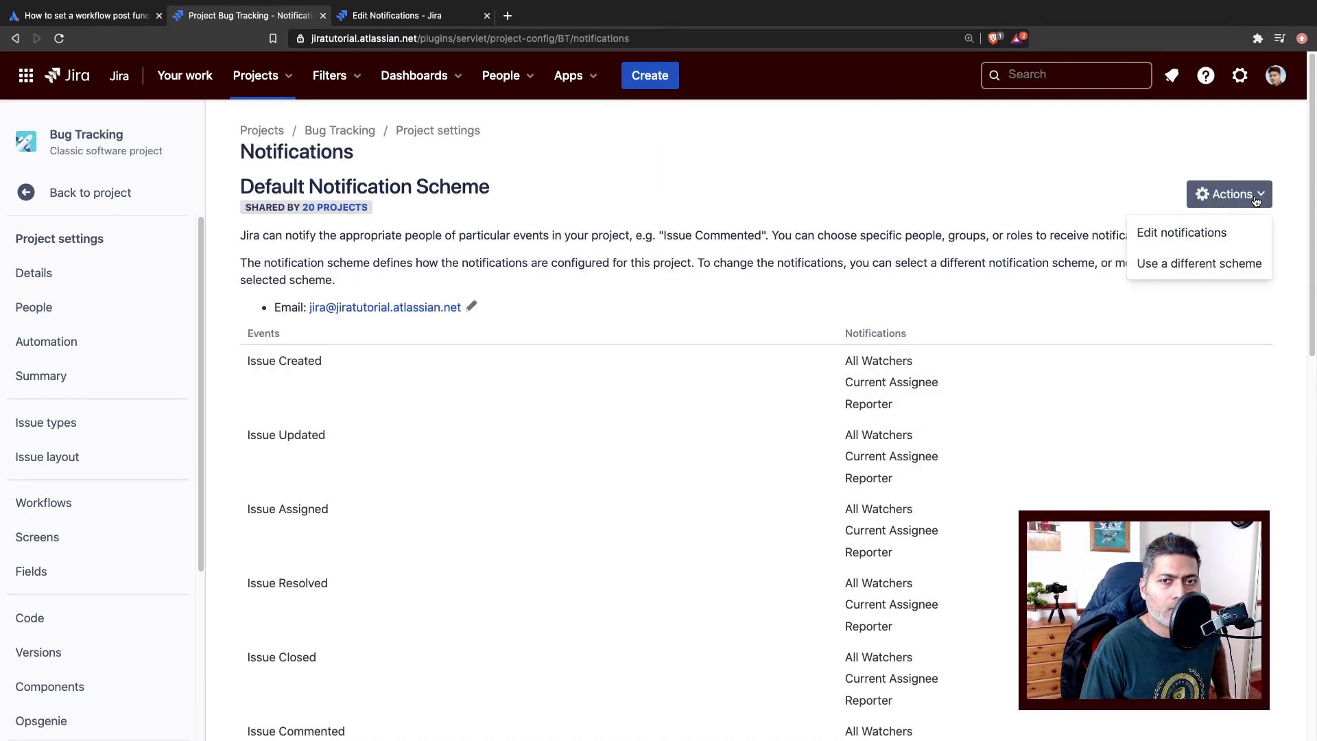
{"action": "left_click", "coordinate": [1184, 269]}
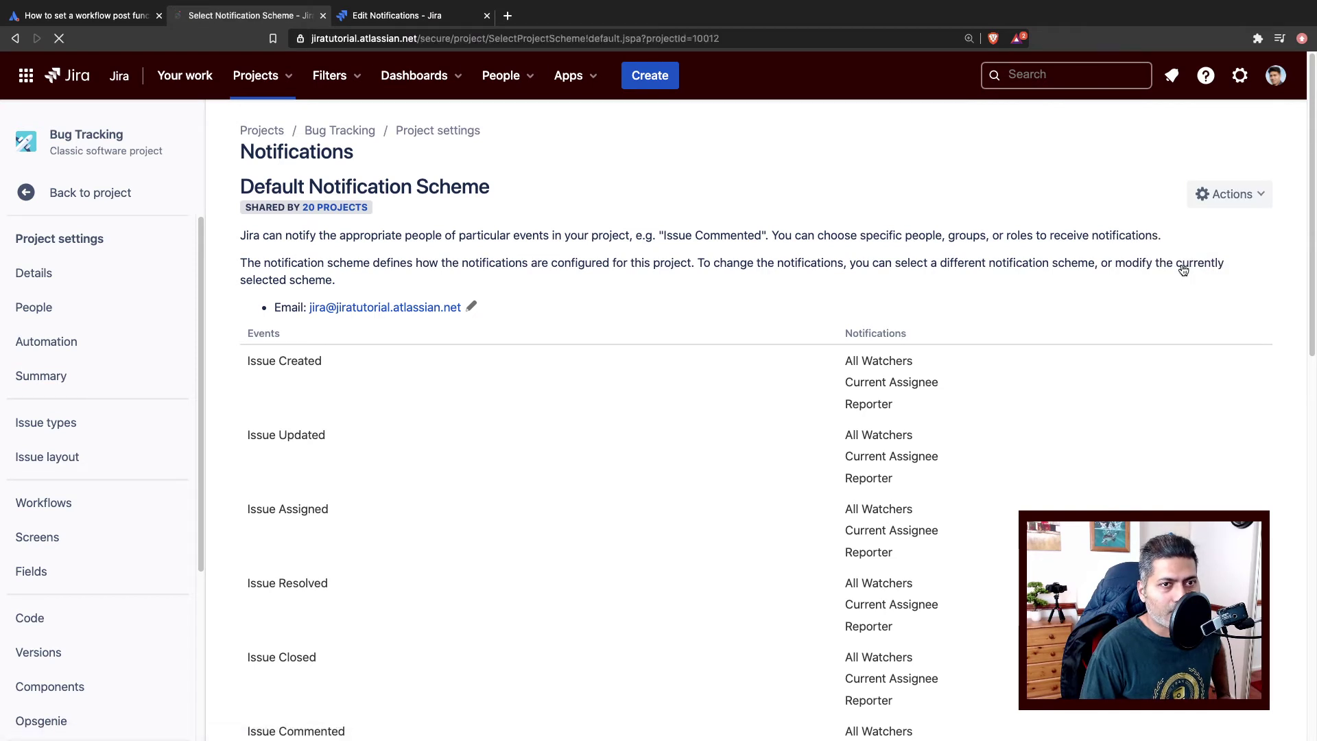
{"action": "left_click", "coordinate": [542, 247]}
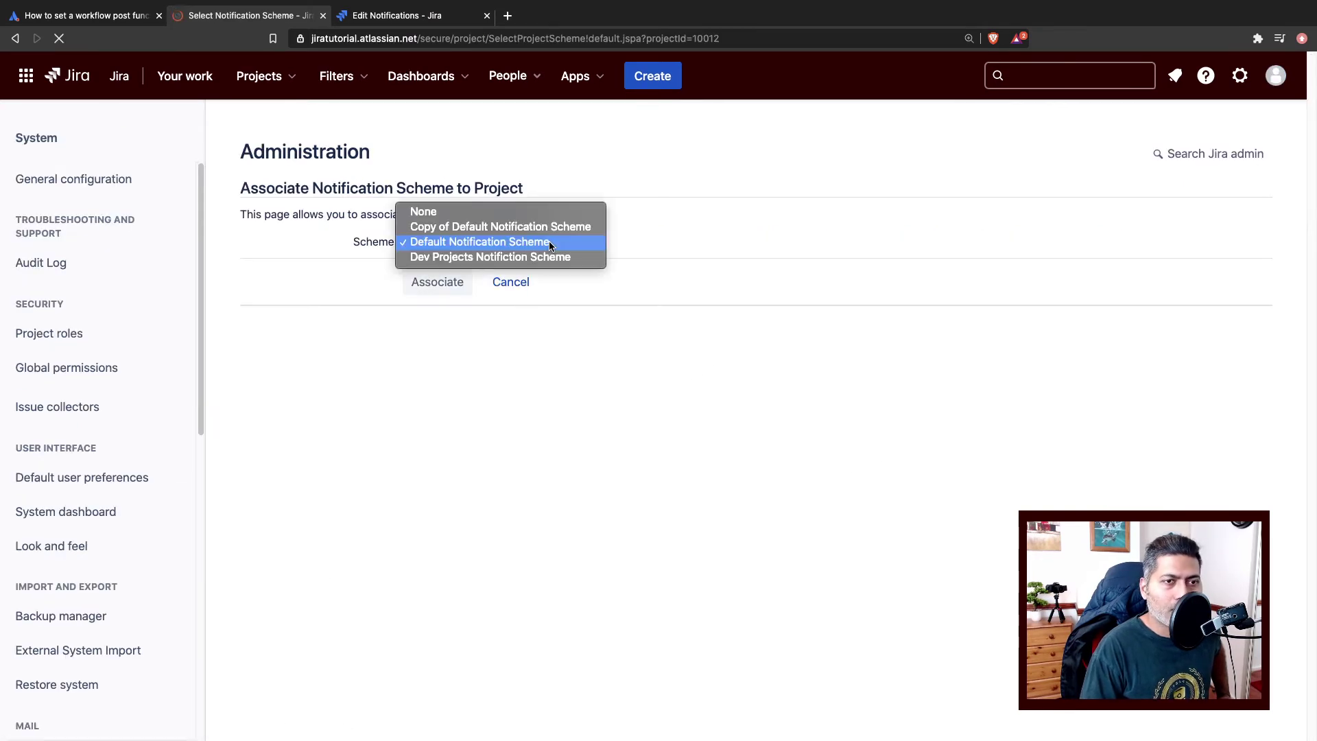
{"action": "left_click", "coordinate": [507, 262]}
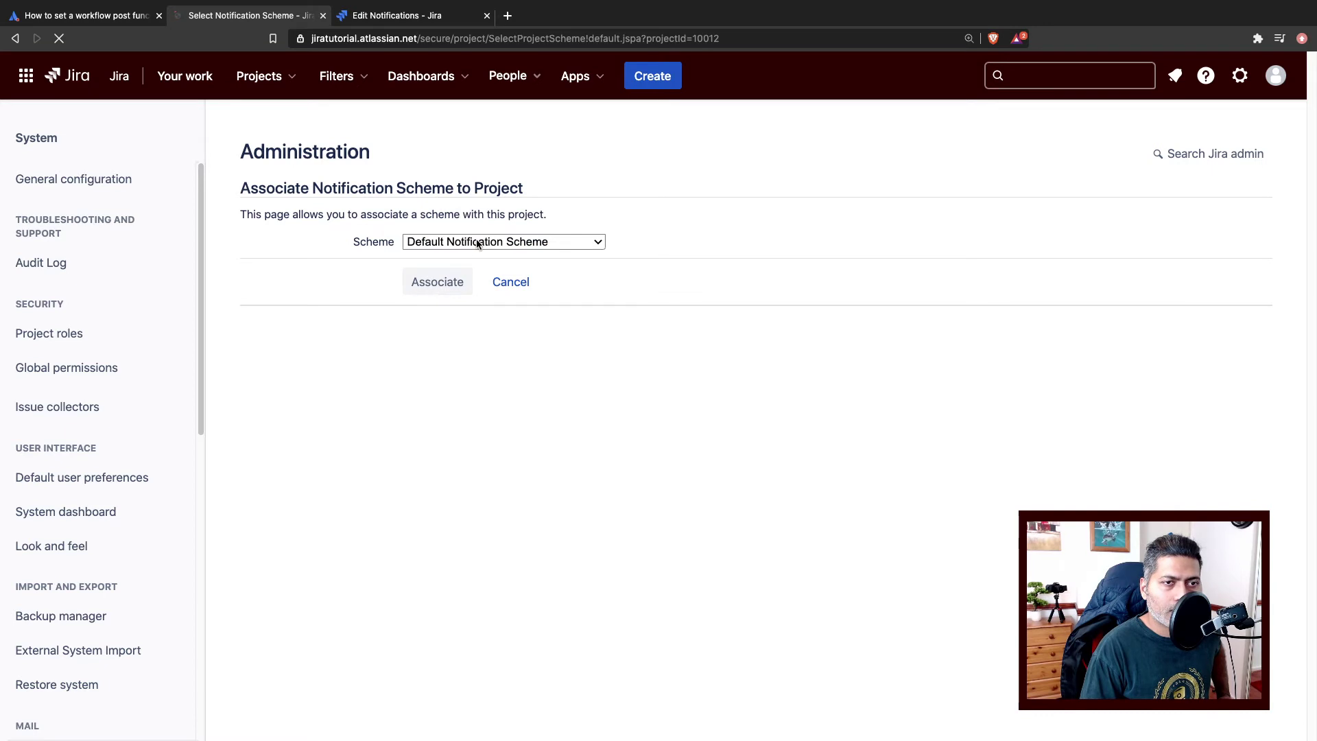
{"action": "left_click", "coordinate": [455, 244]}
{"action": "left_click", "coordinate": [460, 245]}
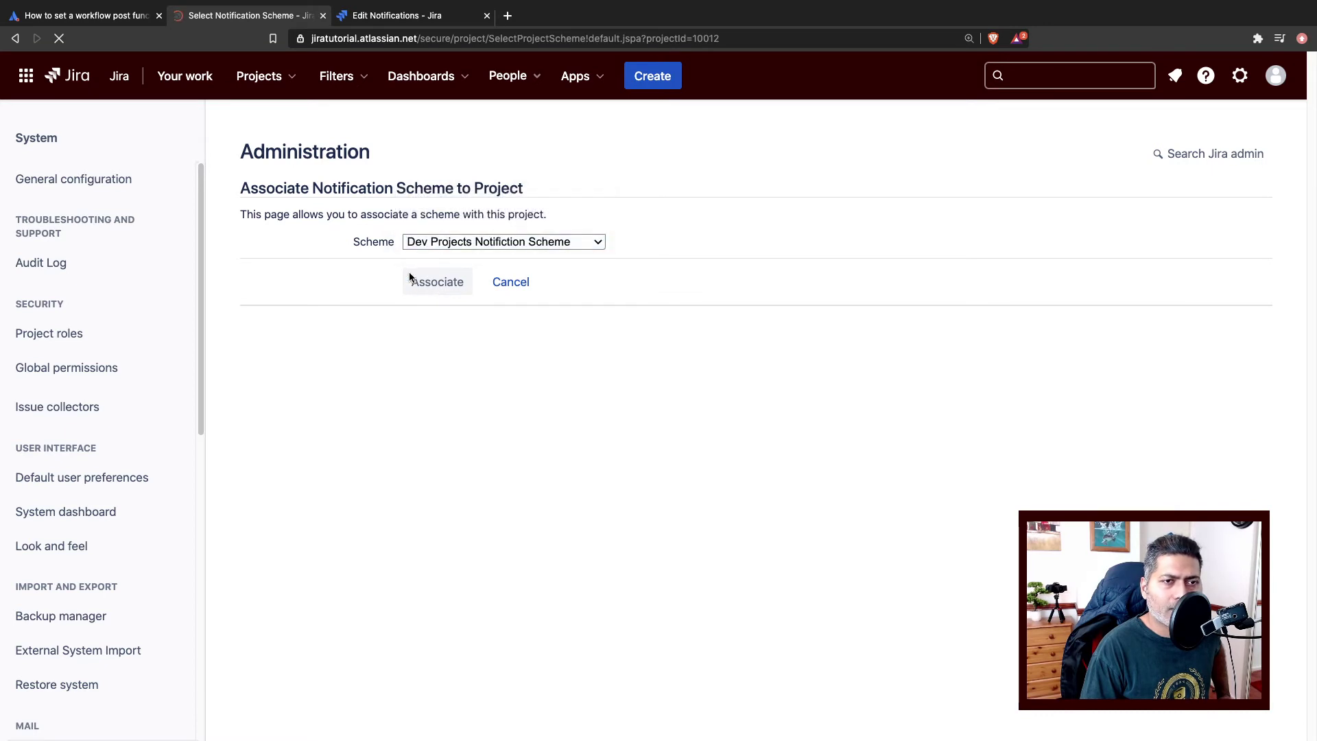
{"action": "left_click", "coordinate": [430, 287]}
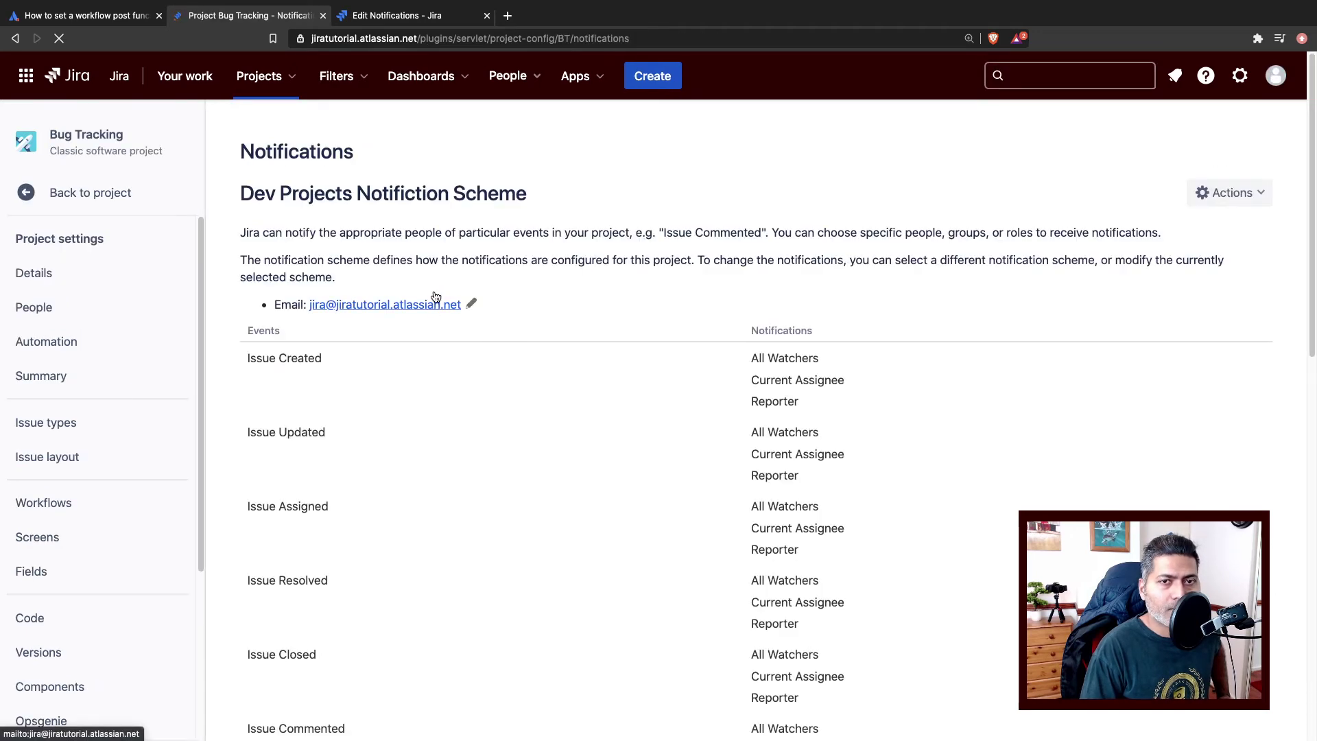
Confirm the Send Mail event notifies Project Role (Developers), then go to the People settings
{"action": "scroll", "coordinate": [586, 388], "scroll_direction": "down", "scroll_amount": 12}
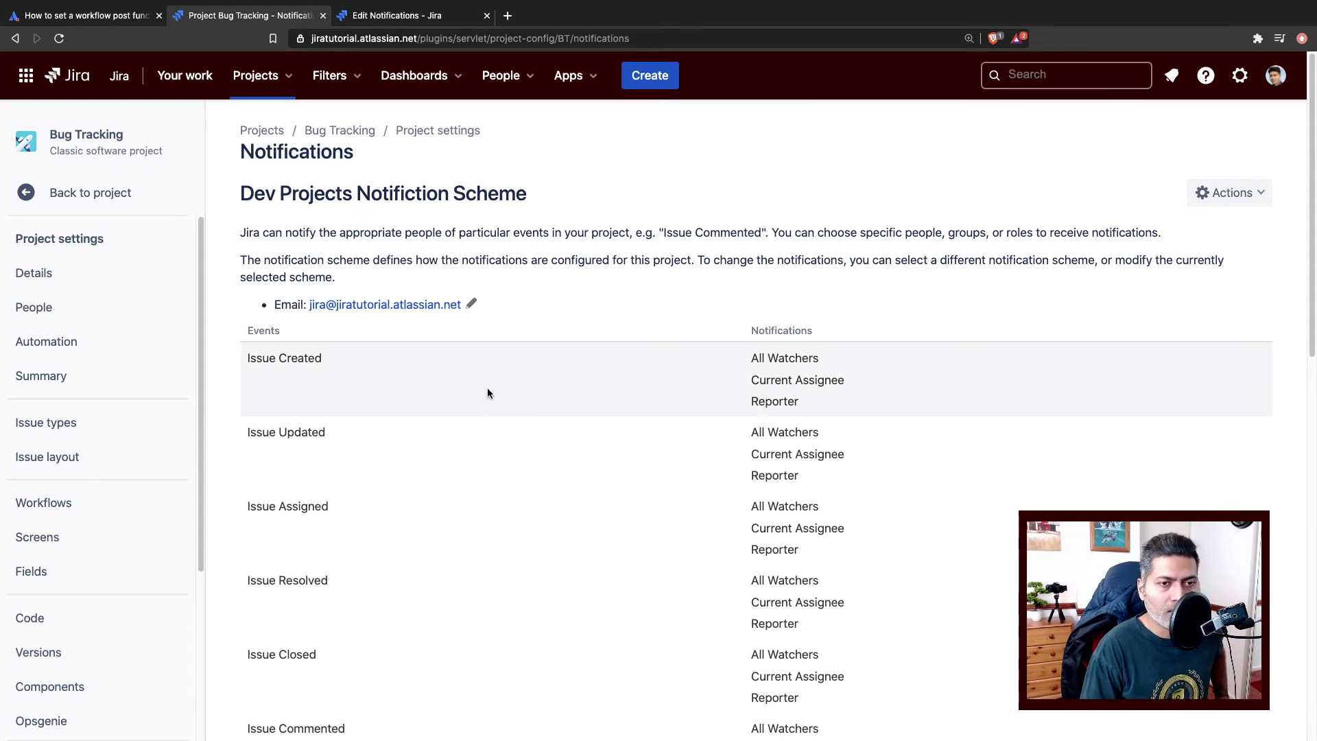
{"action": "scroll", "coordinate": [488, 391], "scroll_direction": "down", "scroll_amount": 13}
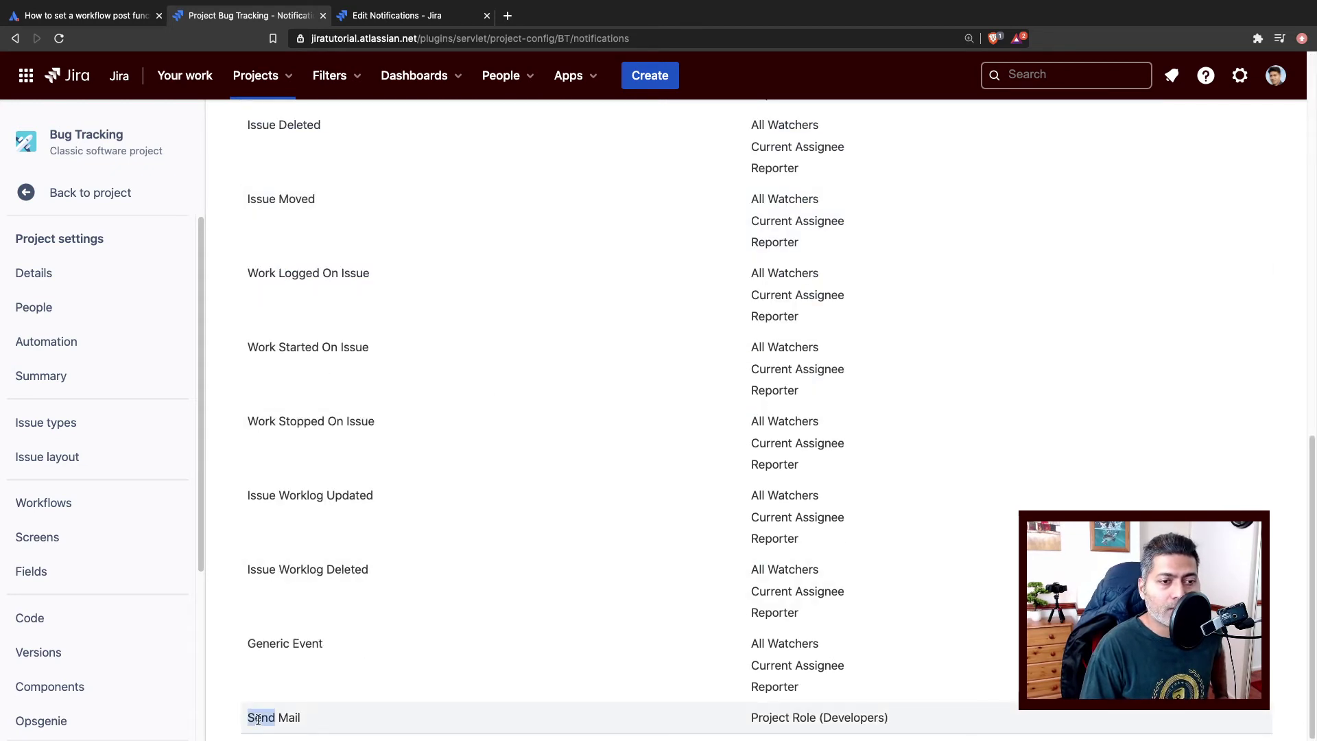
{"action": "triple_click", "coordinate": [258, 719]}
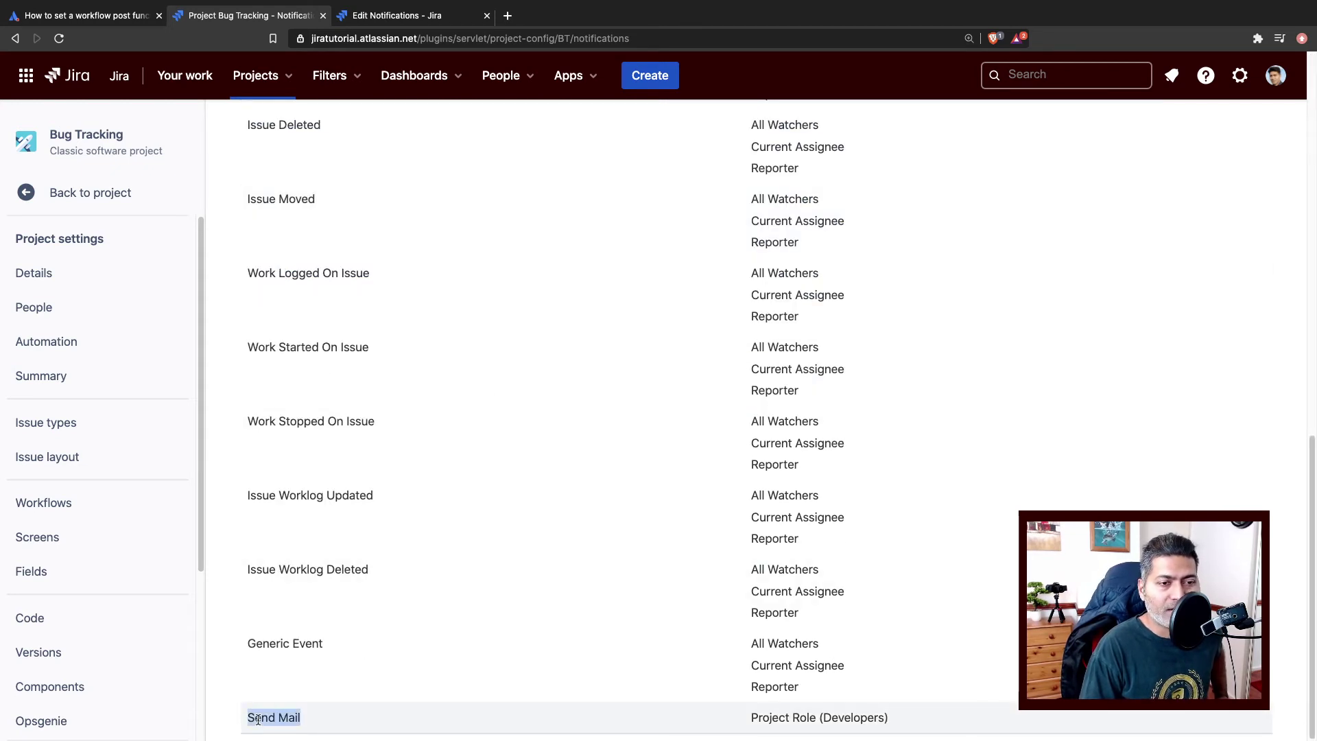
{"action": "left_click", "coordinate": [58, 318]}
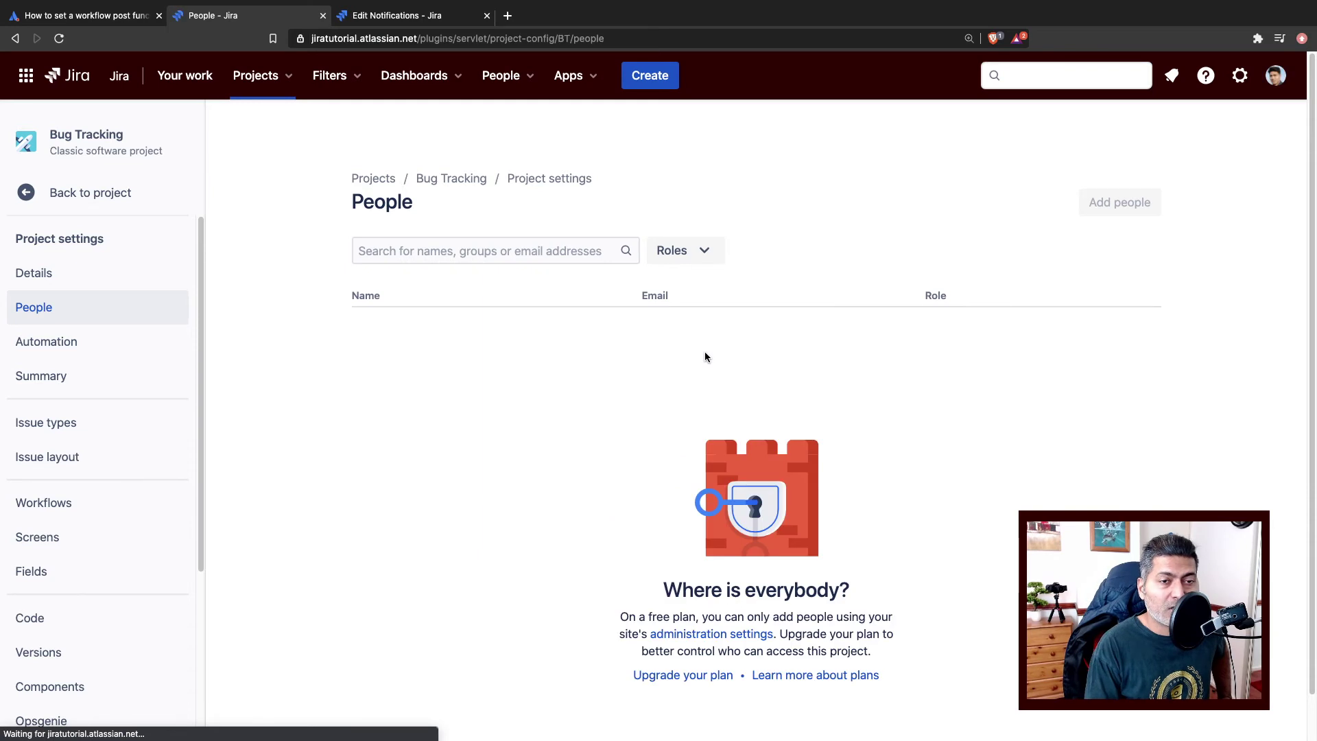
Dismiss the free-plan info card and go to the project's Workflows settings
{"action": "mouse_move", "coordinate": [1131, 204]}
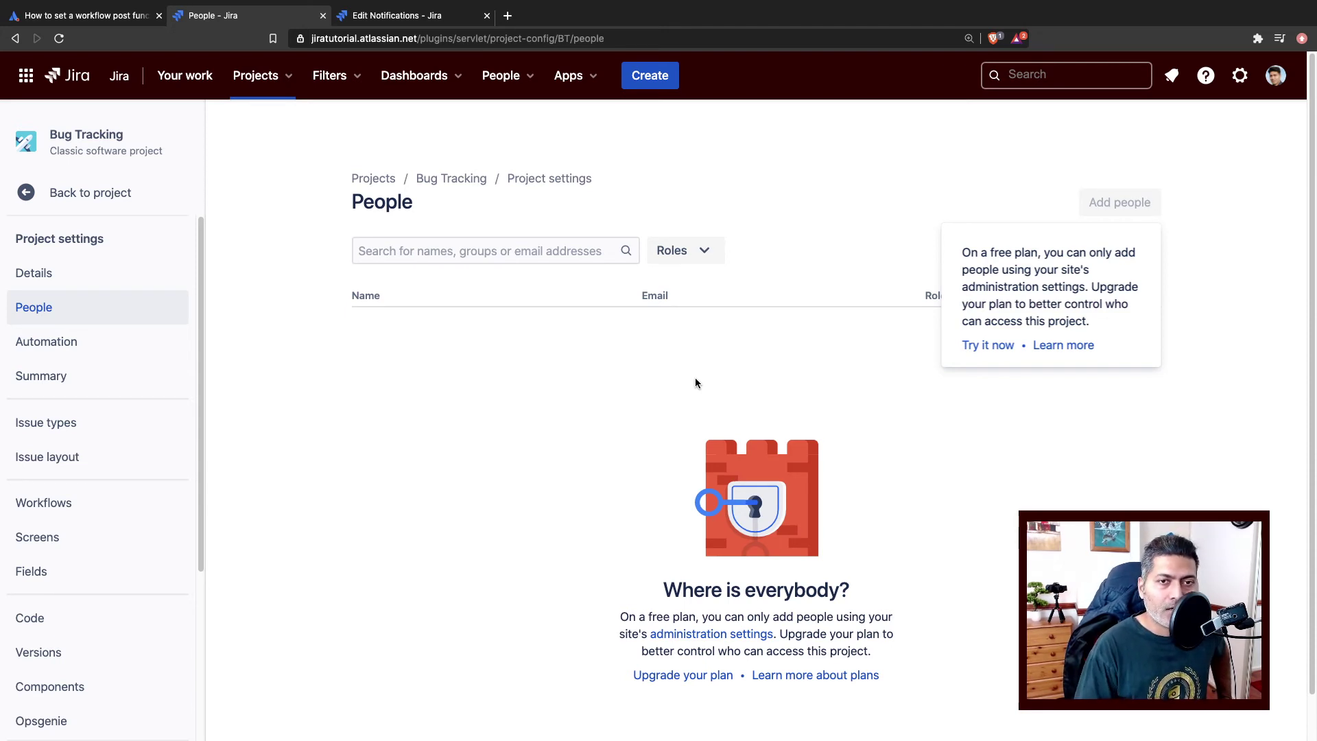
{"action": "left_click", "coordinate": [638, 440]}
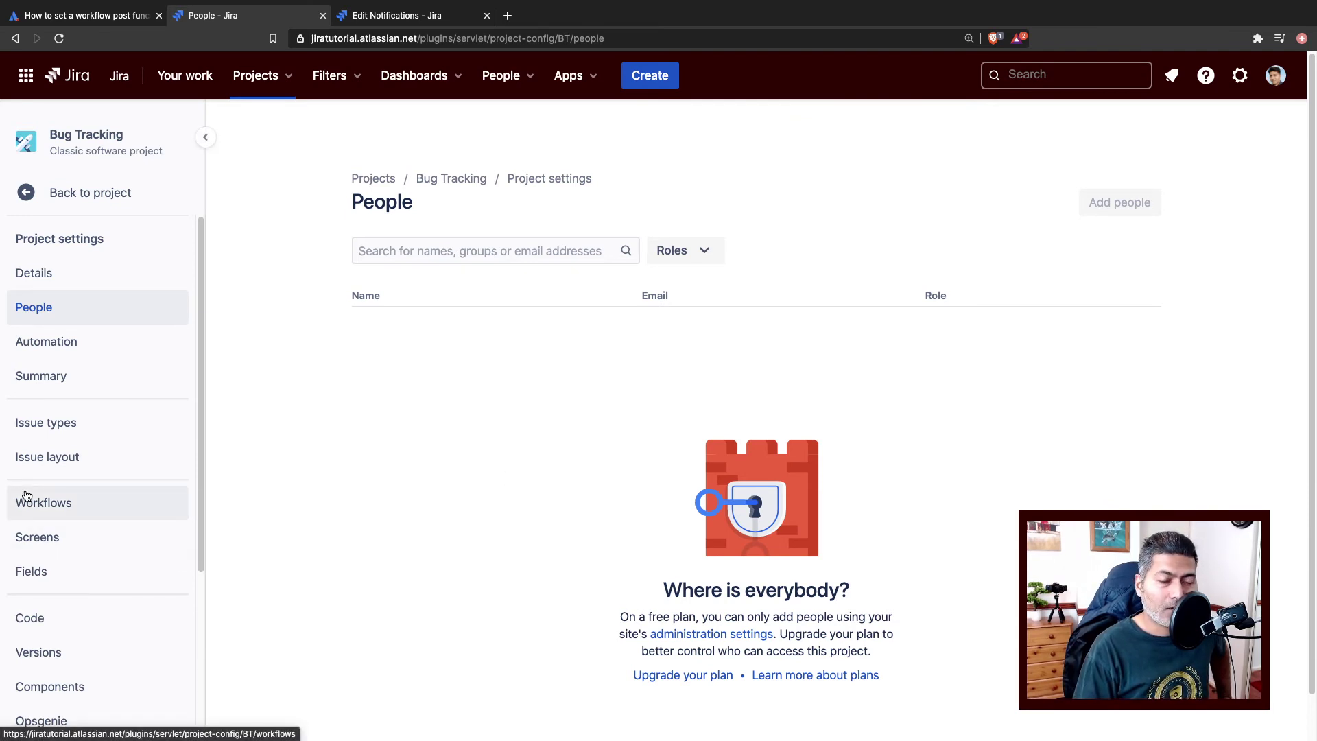
{"action": "scroll", "coordinate": [90, 627], "scroll_direction": "down", "scroll_amount": 2}
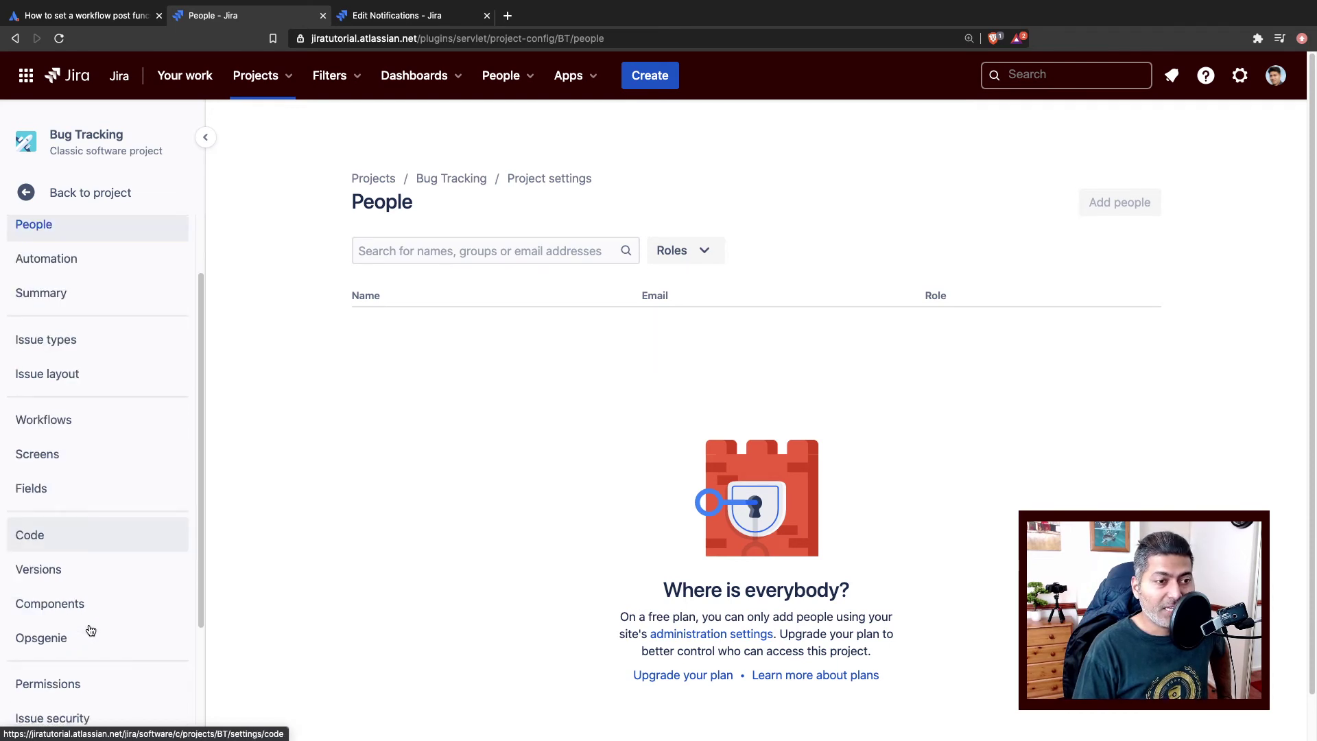
{"action": "scroll", "coordinate": [85, 686], "scroll_direction": "down", "scroll_amount": 4}
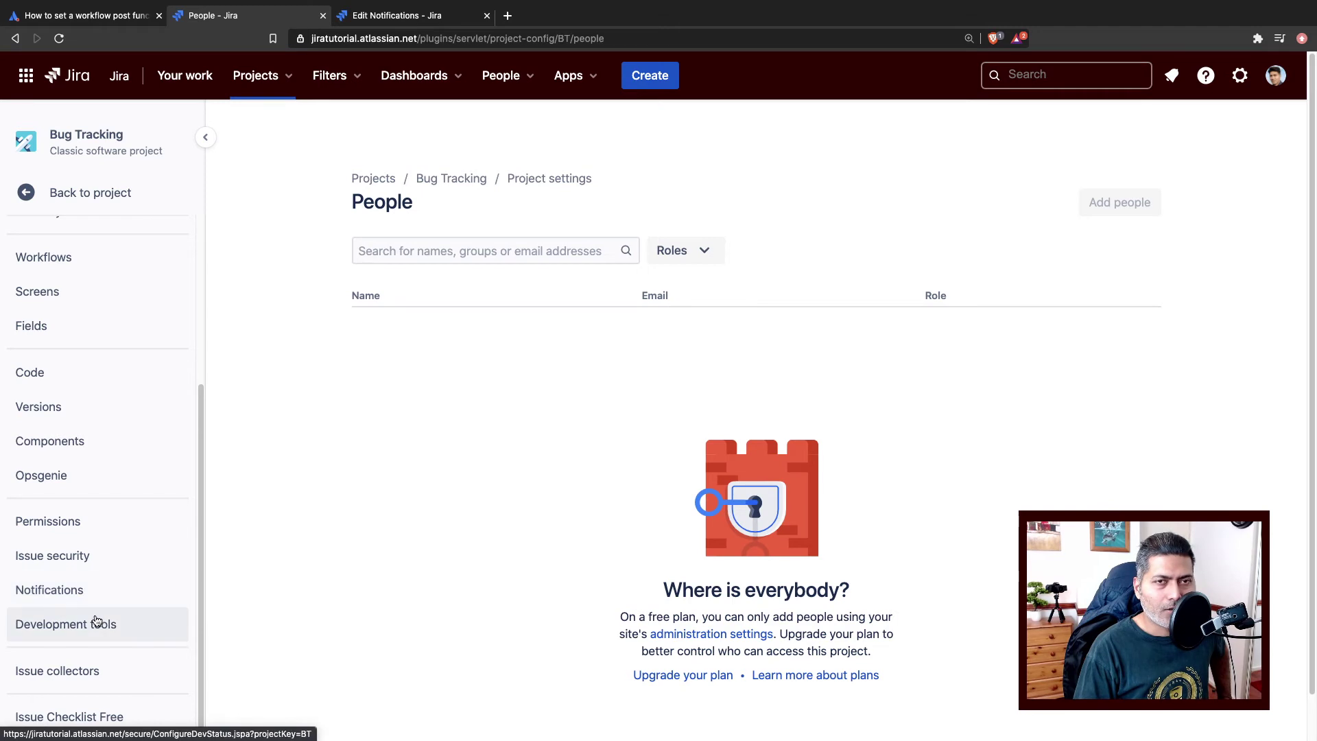
{"action": "scroll", "coordinate": [88, 496], "scroll_direction": "up", "scroll_amount": 6}
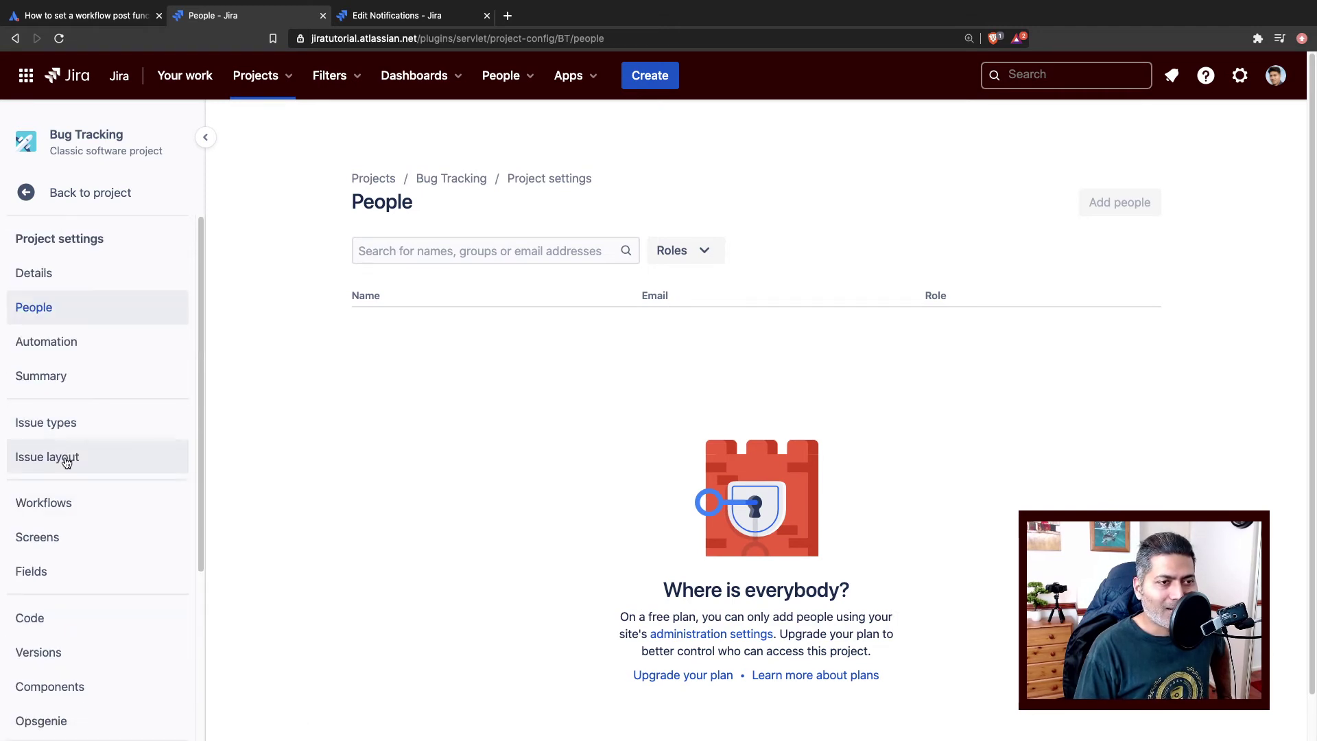
{"action": "left_click", "coordinate": [70, 504]}
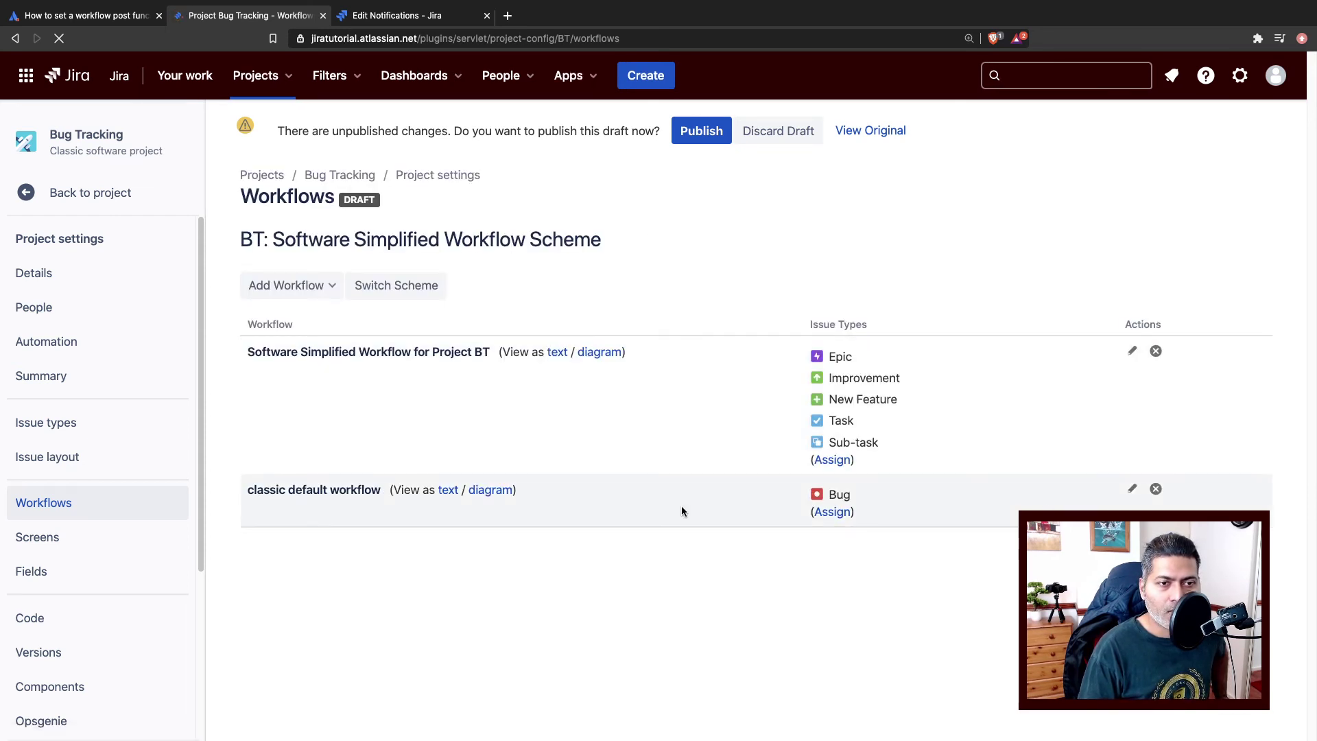
Edit the classic default workflow from the Workflows page
{"action": "left_click", "coordinate": [1131, 489]}
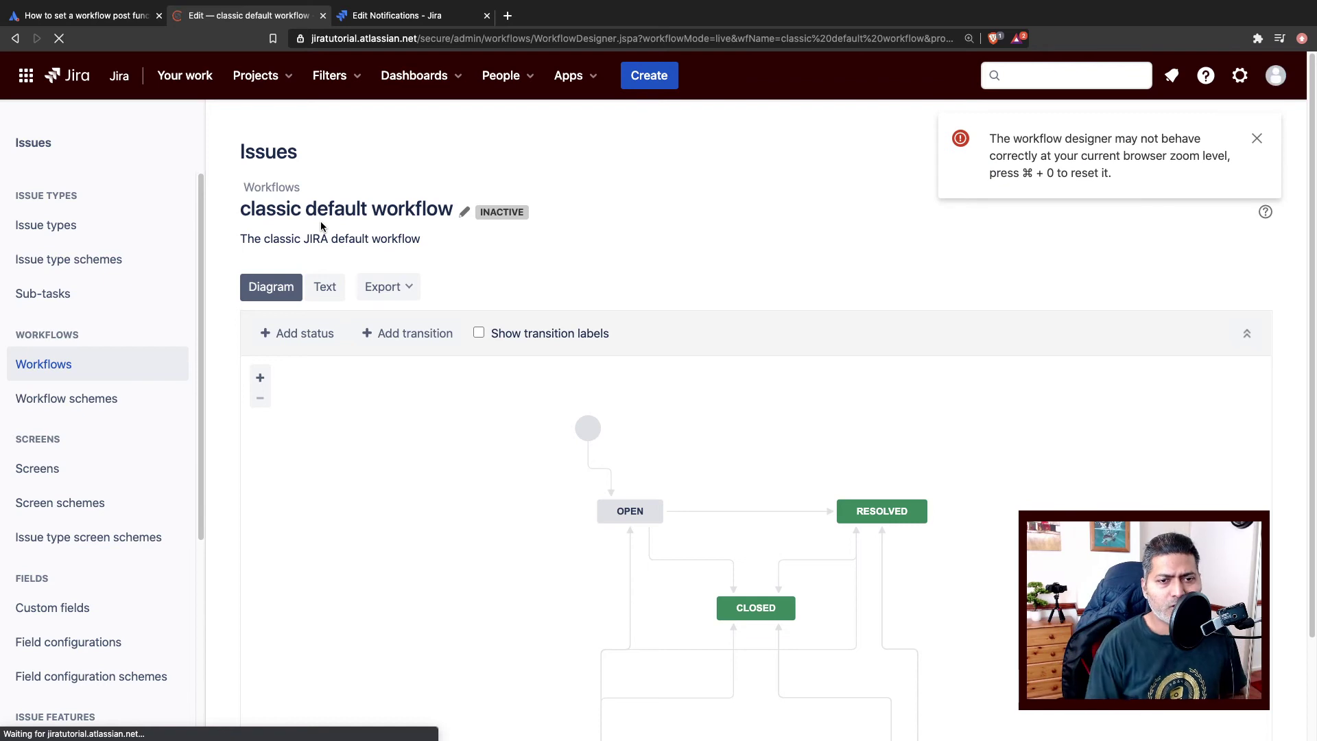
Slide the Stop Progress line's end left along IN PROGRESS, then select Start Progress
{"action": "scroll", "coordinate": [597, 350], "scroll_direction": "down", "scroll_amount": 2}
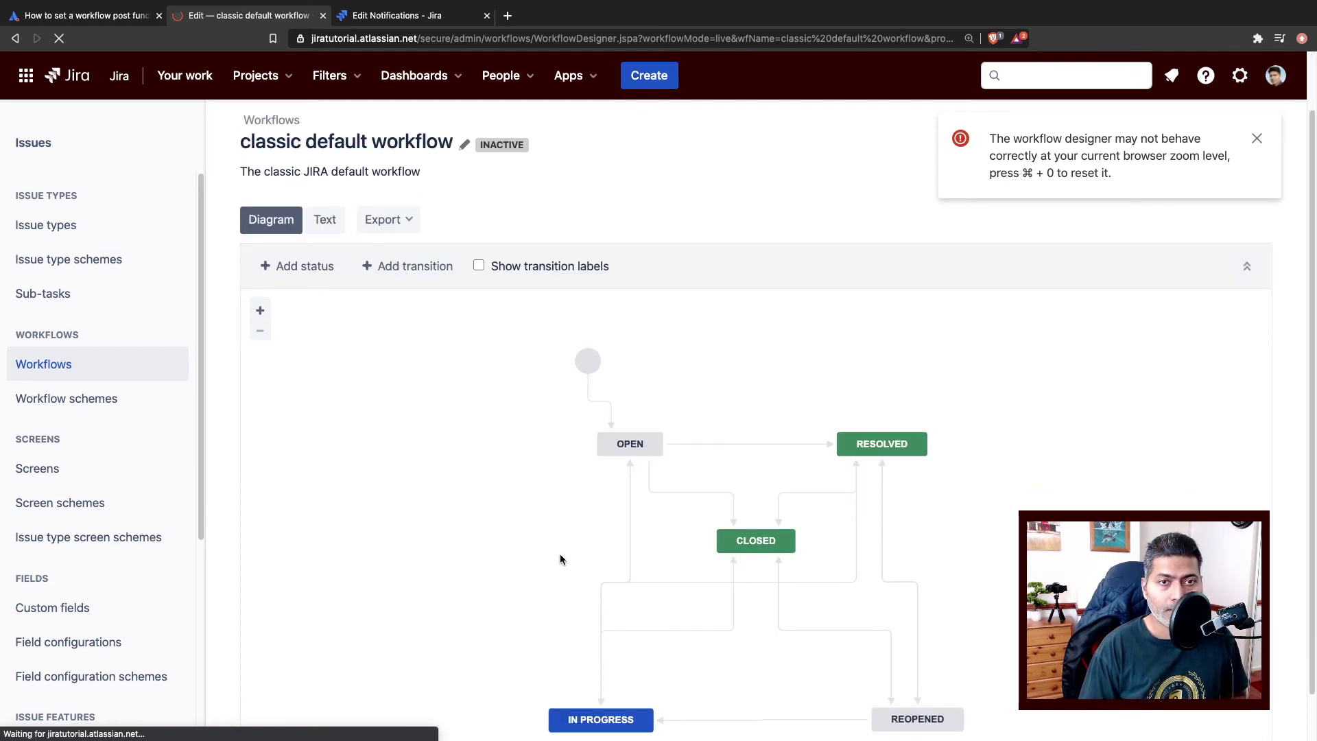
{"action": "scroll", "coordinate": [559, 559], "scroll_direction": "down", "scroll_amount": 1}
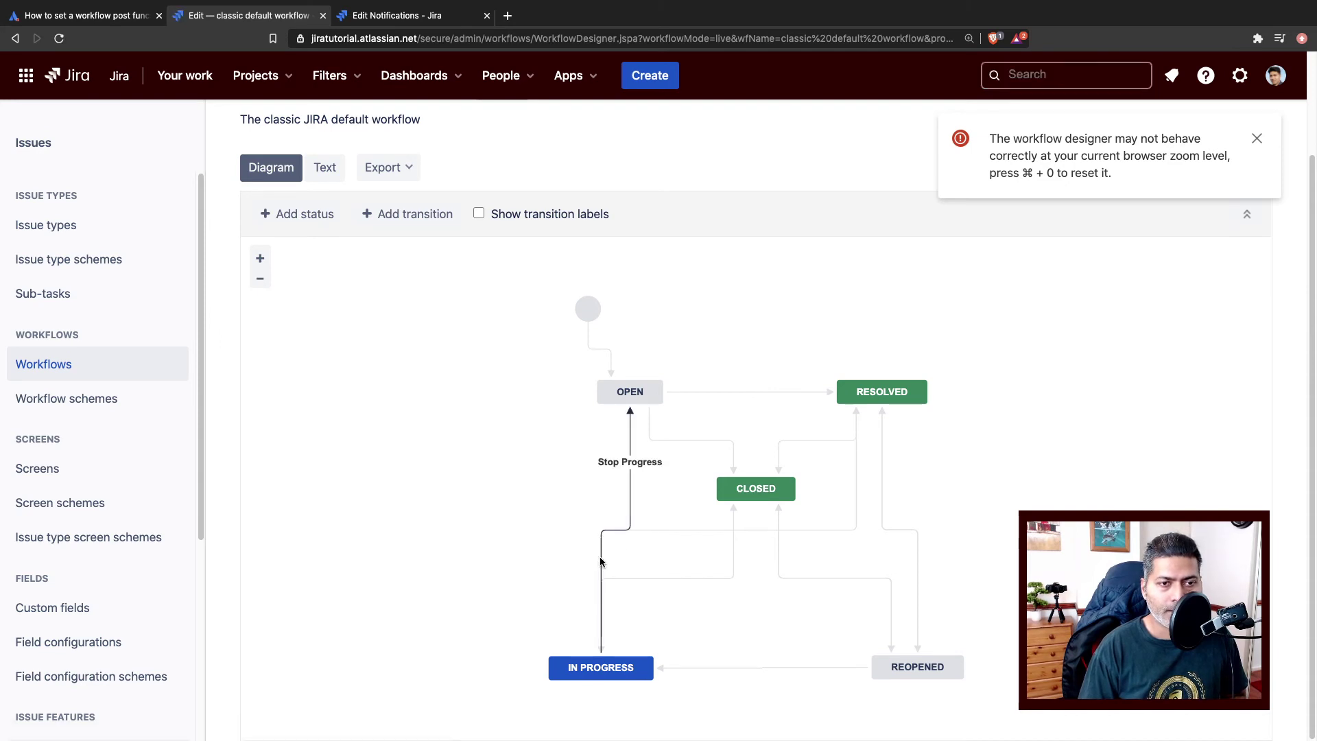
{"action": "left_click", "coordinate": [635, 667]}
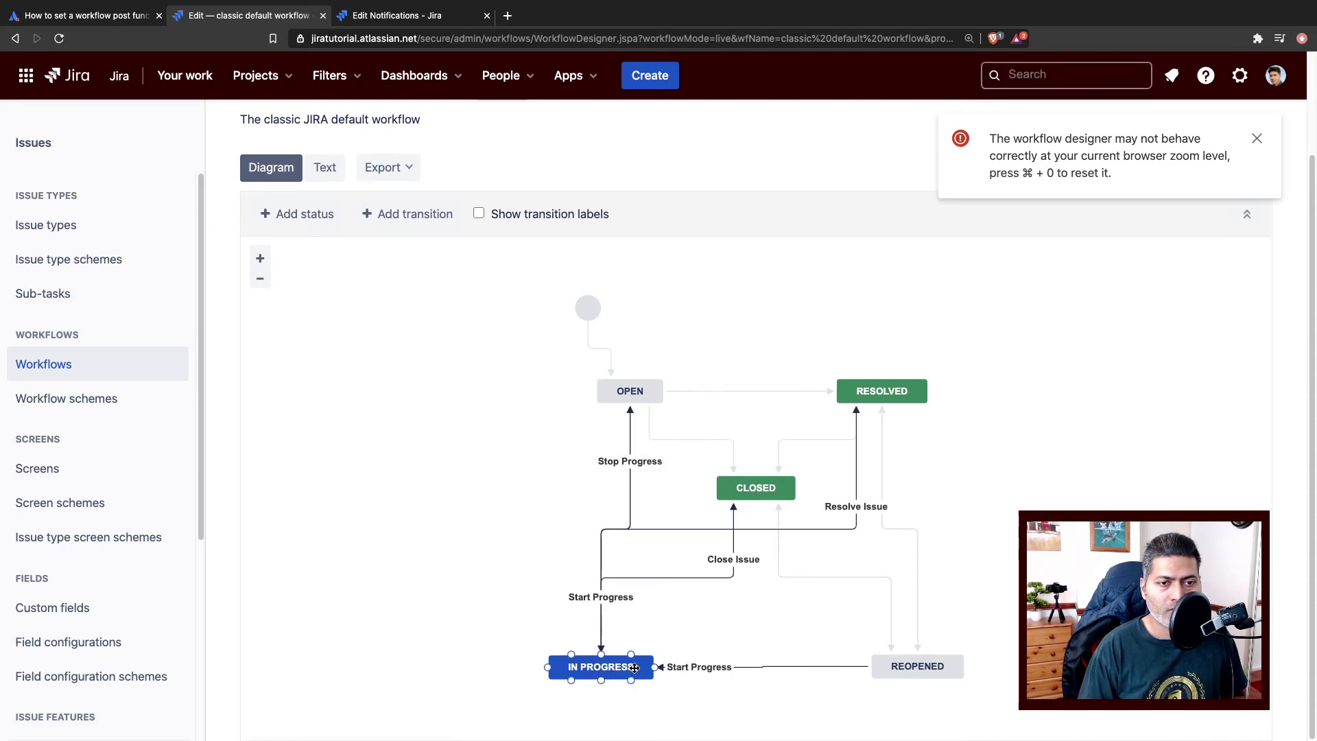
{"action": "left_click", "coordinate": [603, 648]}
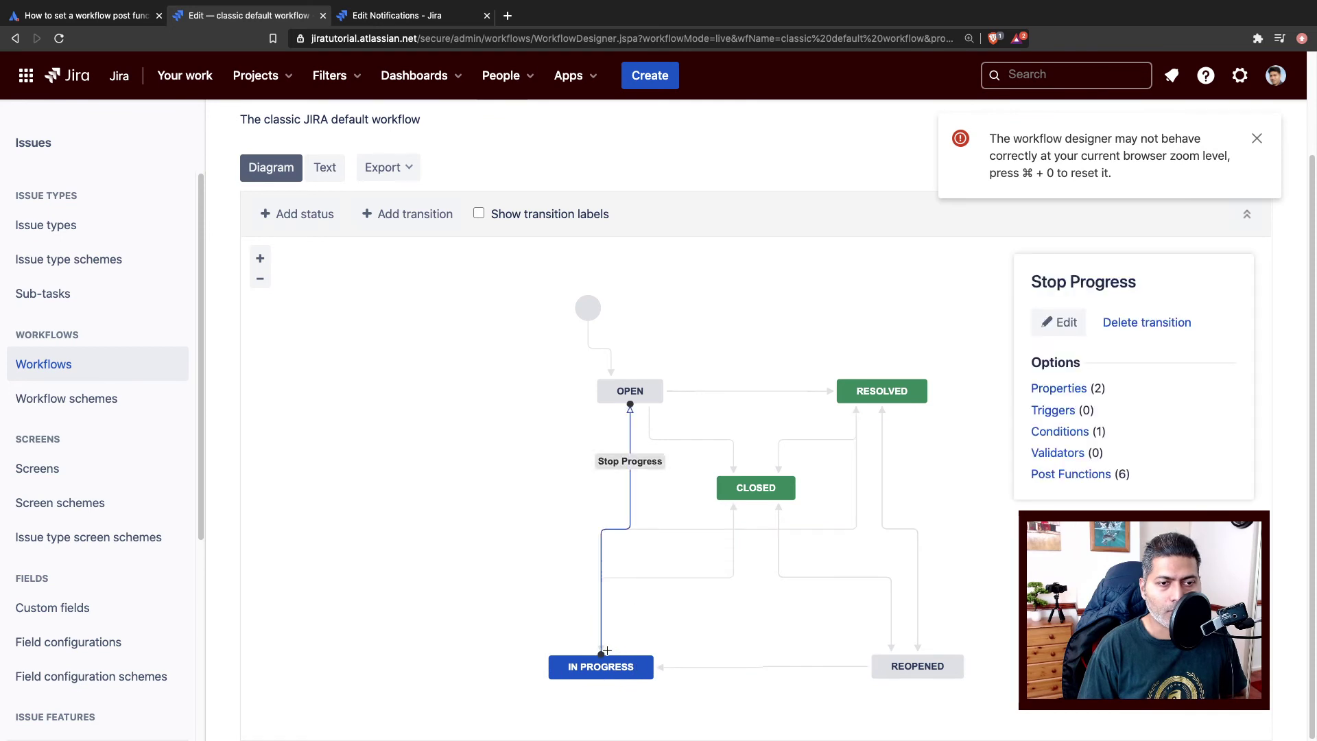
{"action": "left_click", "coordinate": [568, 631]}
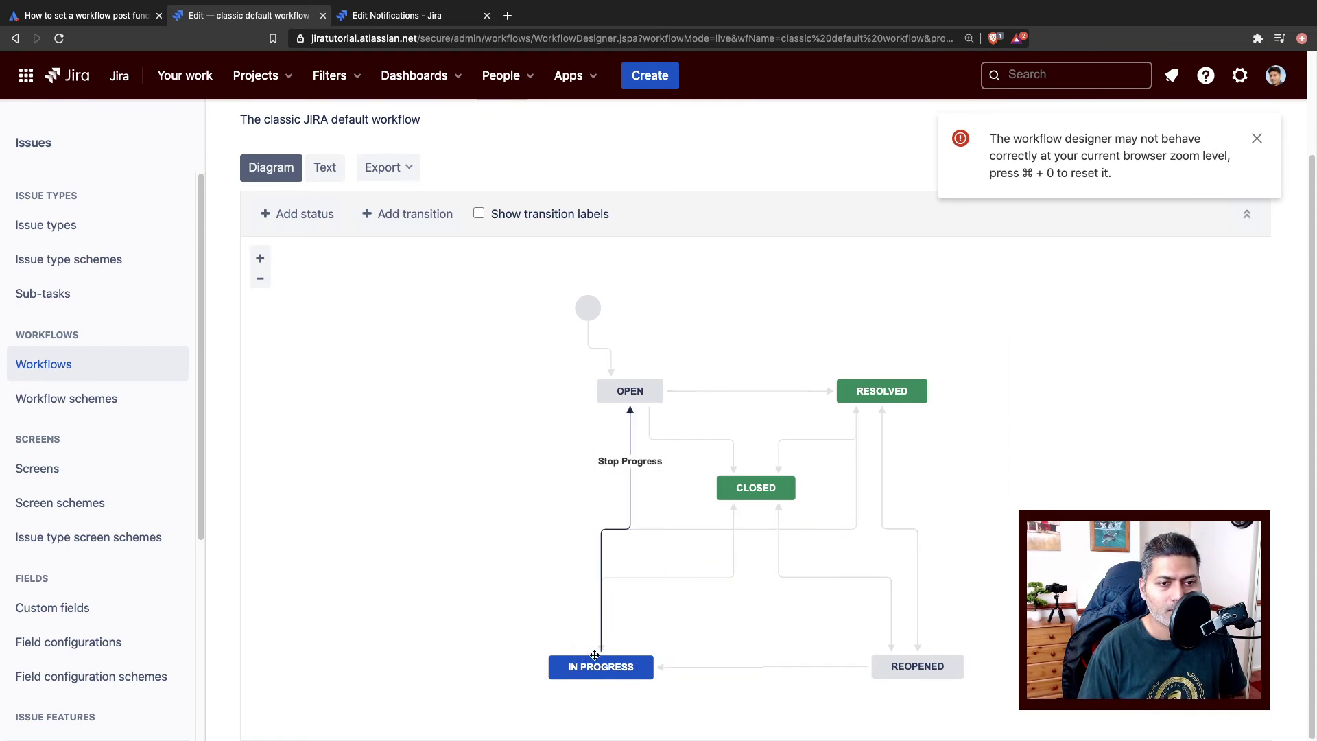
{"action": "left_click", "coordinate": [601, 656]}
{"action": "left_click", "coordinate": [601, 648]}
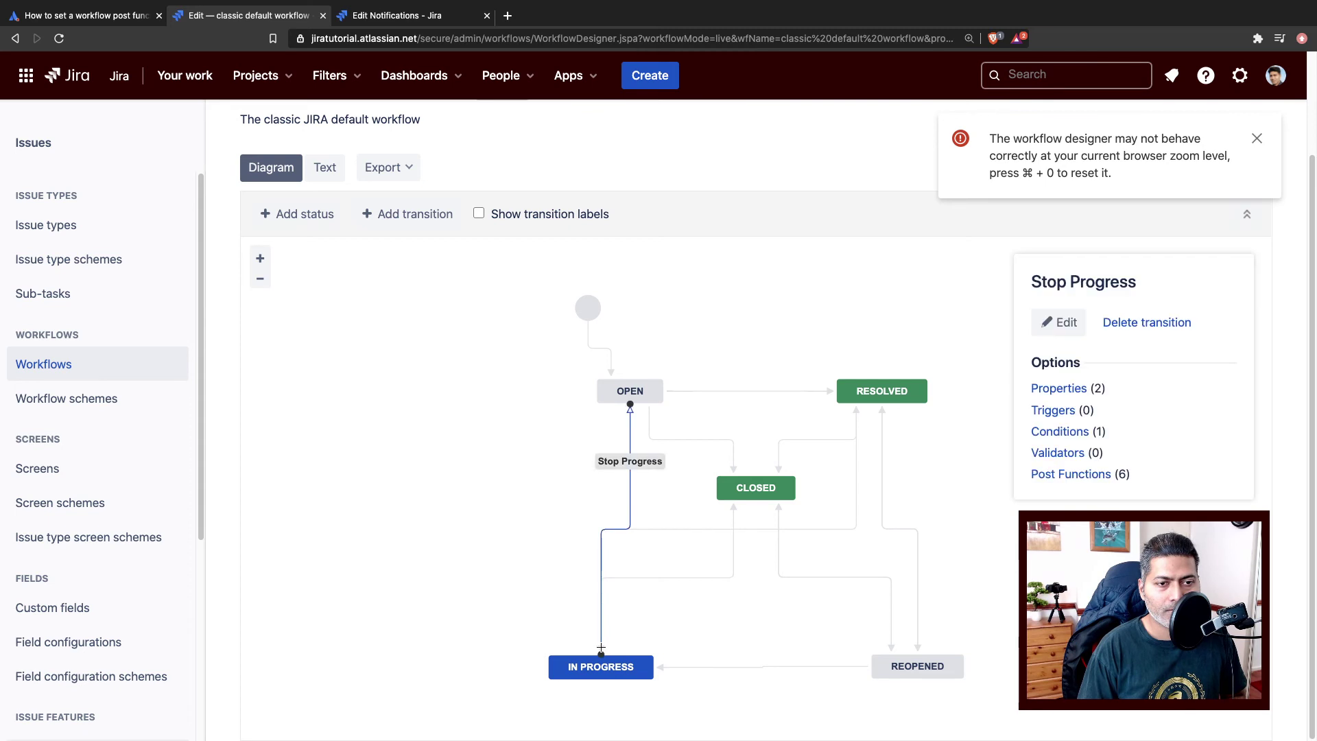
{"action": "left_click_drag", "start_coordinate": [602, 651], "coordinate": [568, 651]}
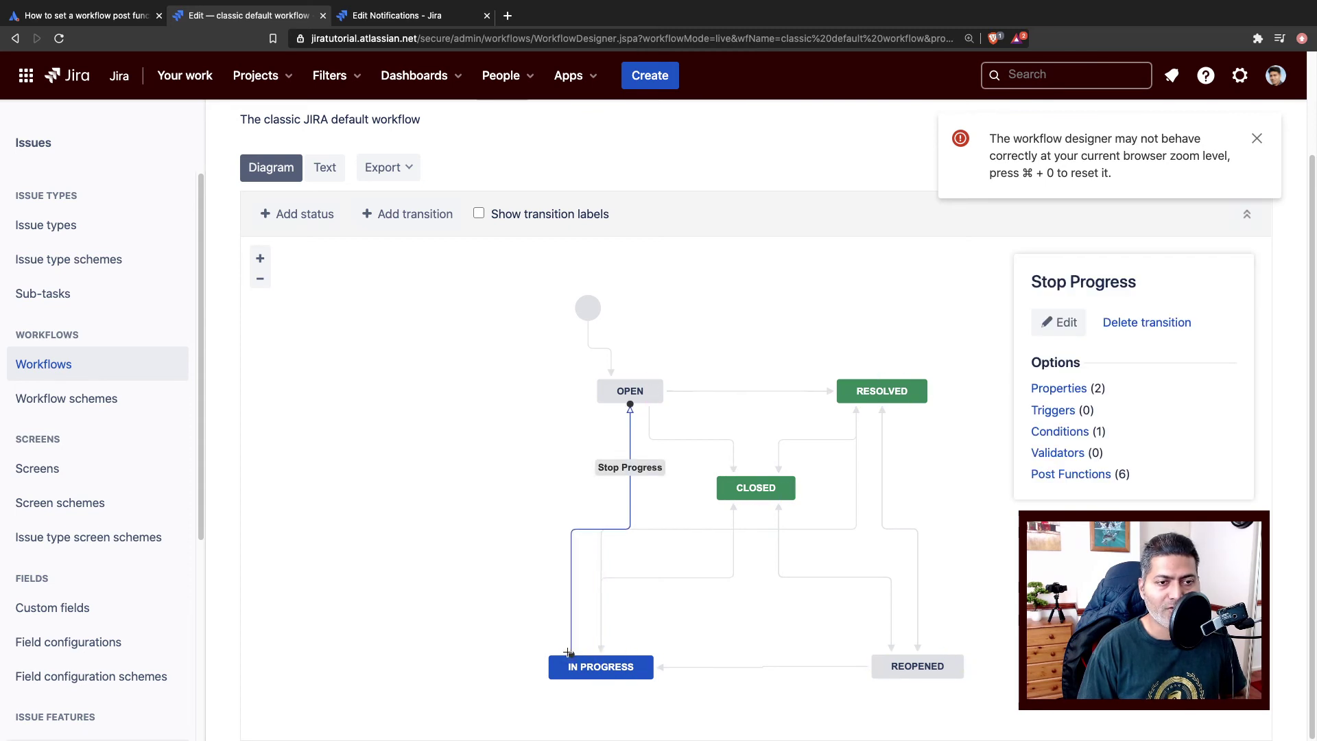
{"action": "left_click", "coordinate": [512, 583]}
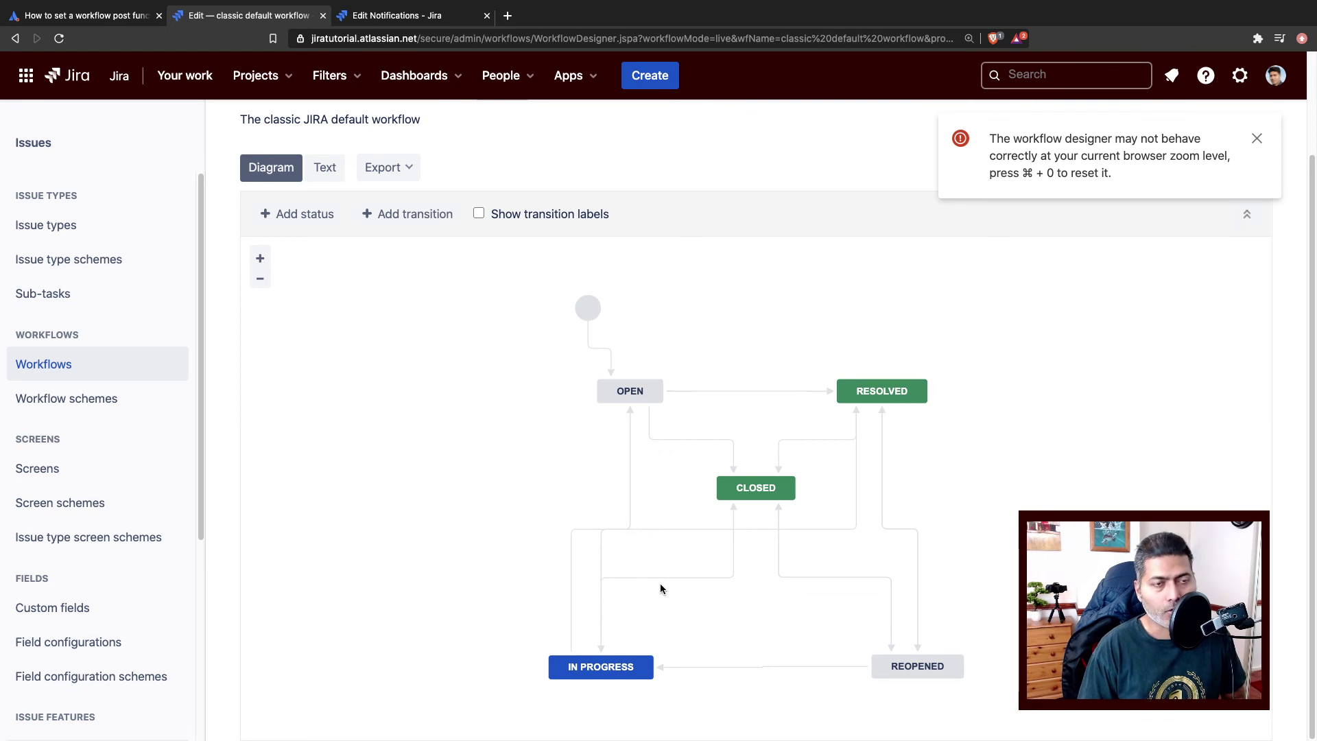
{"action": "left_click", "coordinate": [602, 546]}
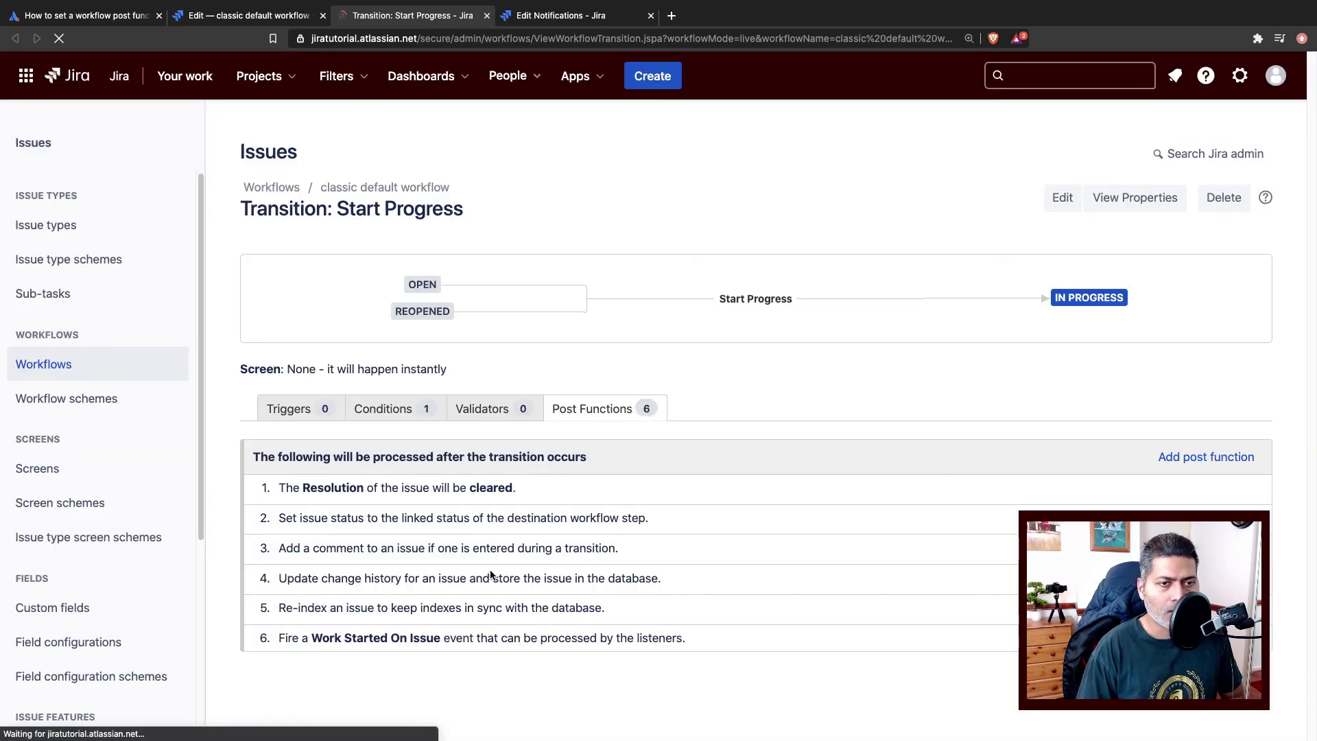
{"action": "double_click", "coordinate": [309, 637]}
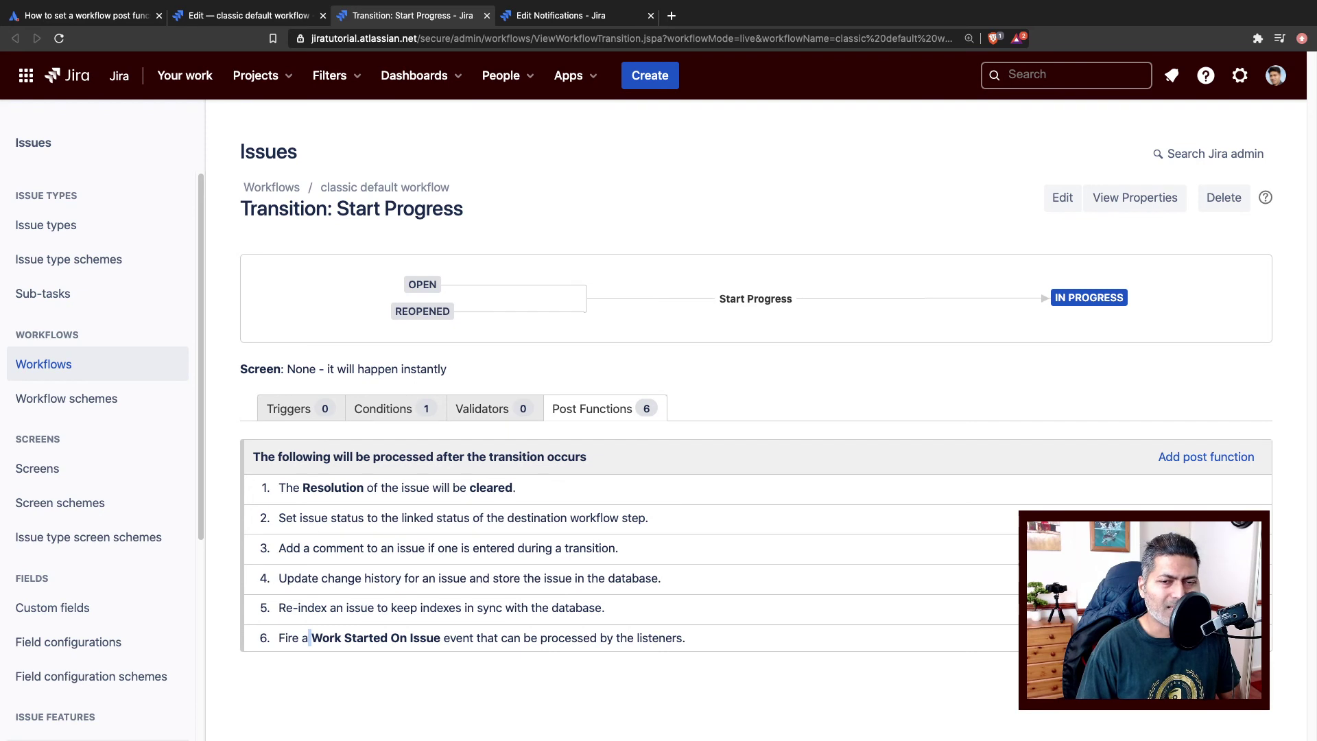
{"action": "left_click", "coordinate": [1228, 637]}
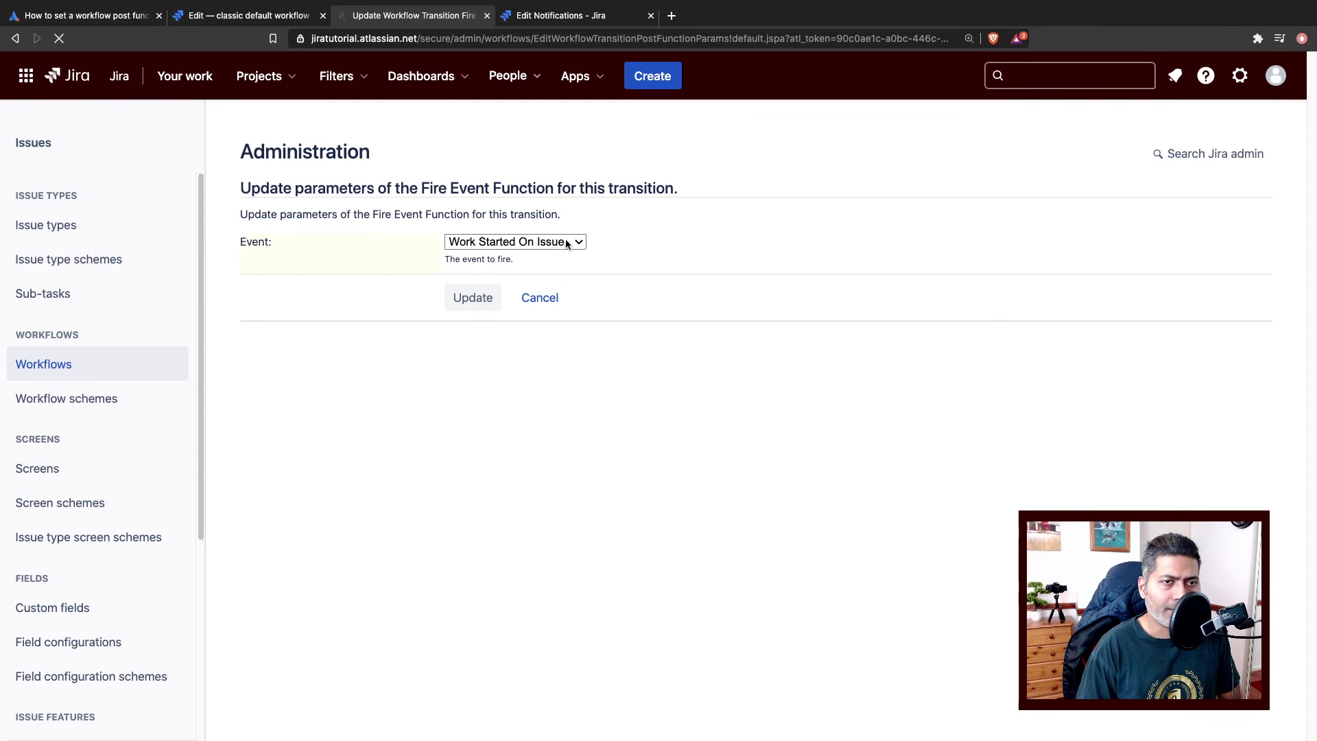
{"action": "left_click", "coordinate": [567, 244]}
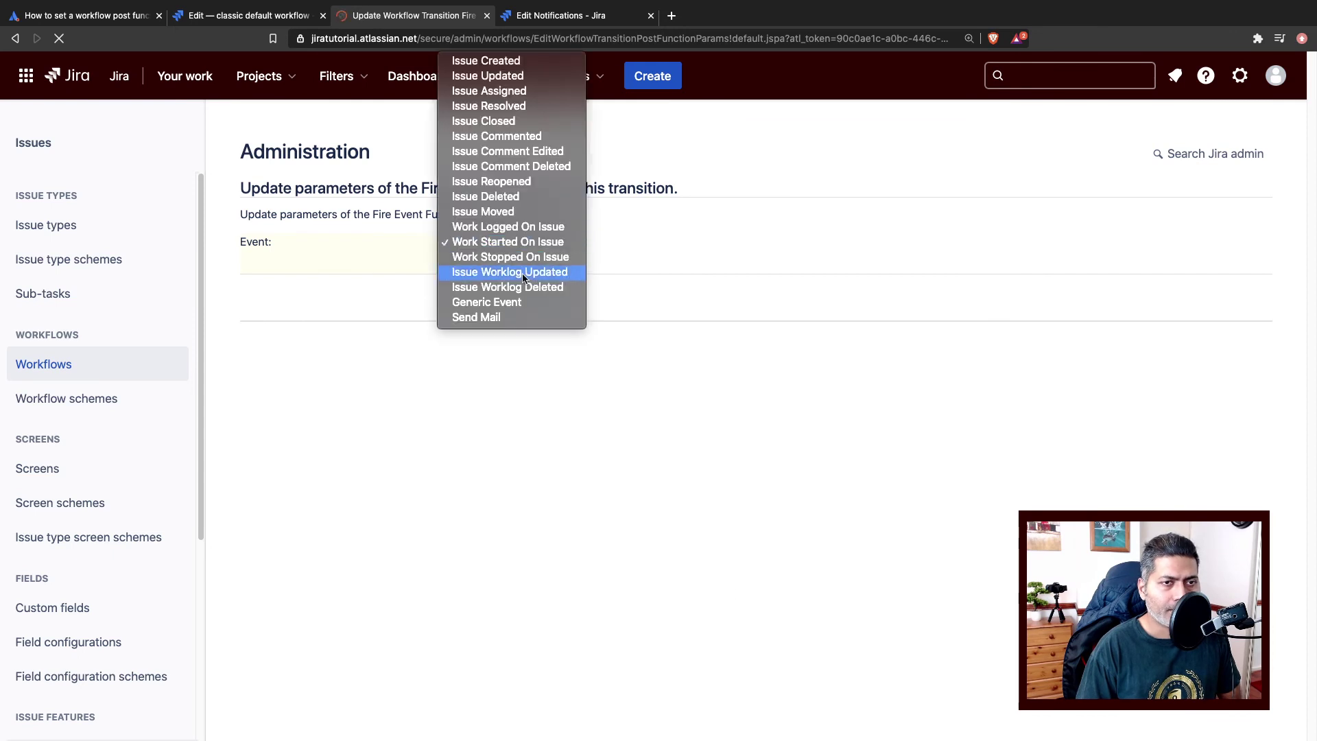
{"action": "key", "text": "Escape"}
{"action": "left_click", "coordinate": [482, 309]}
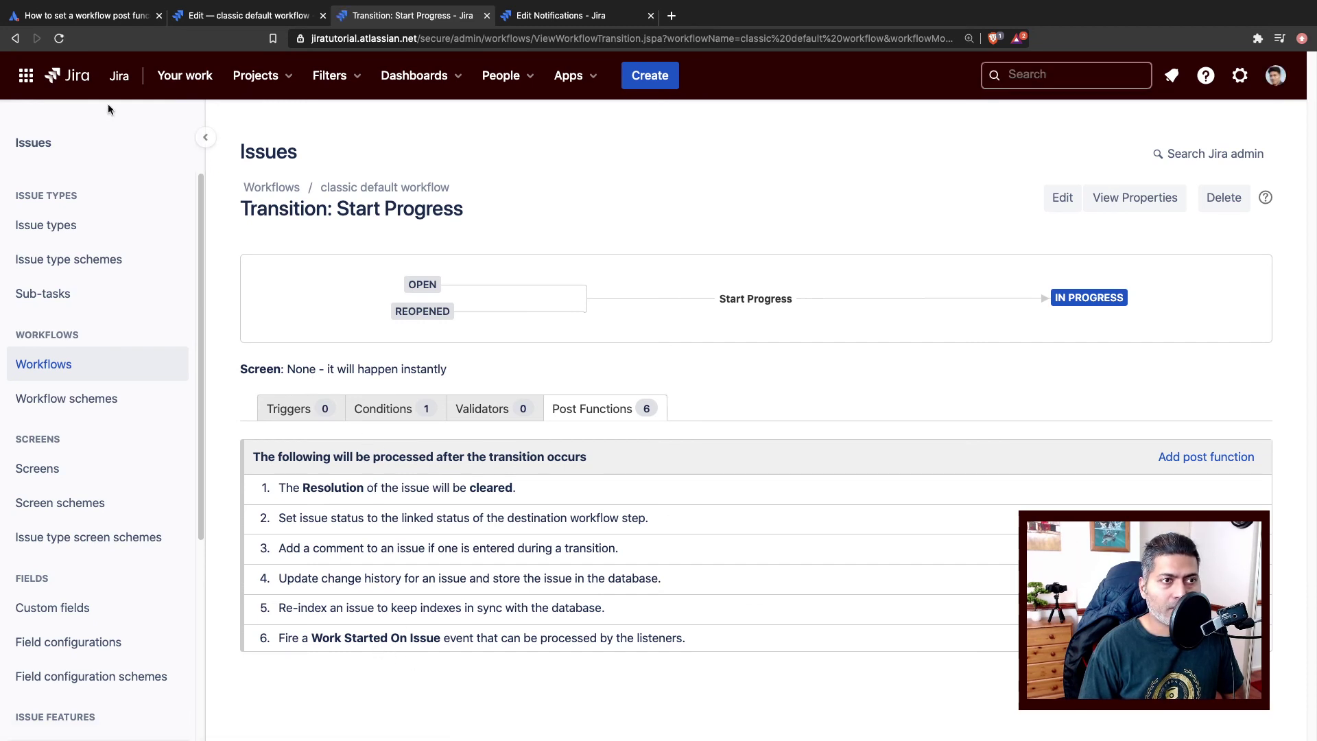
Change post function 6 from Work Started On Issue to fire Send Mail
{"action": "left_click", "coordinate": [61, 39]}
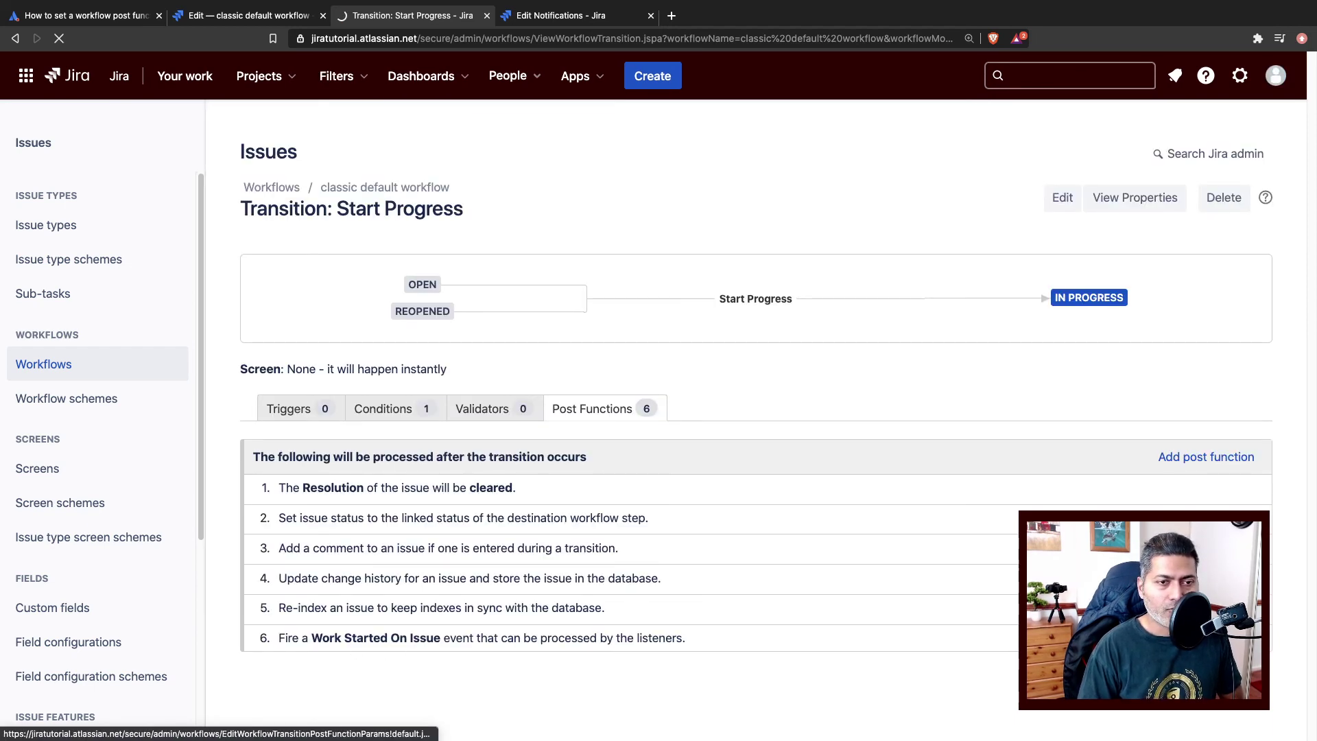
{"action": "left_click", "coordinate": [692, 631]}
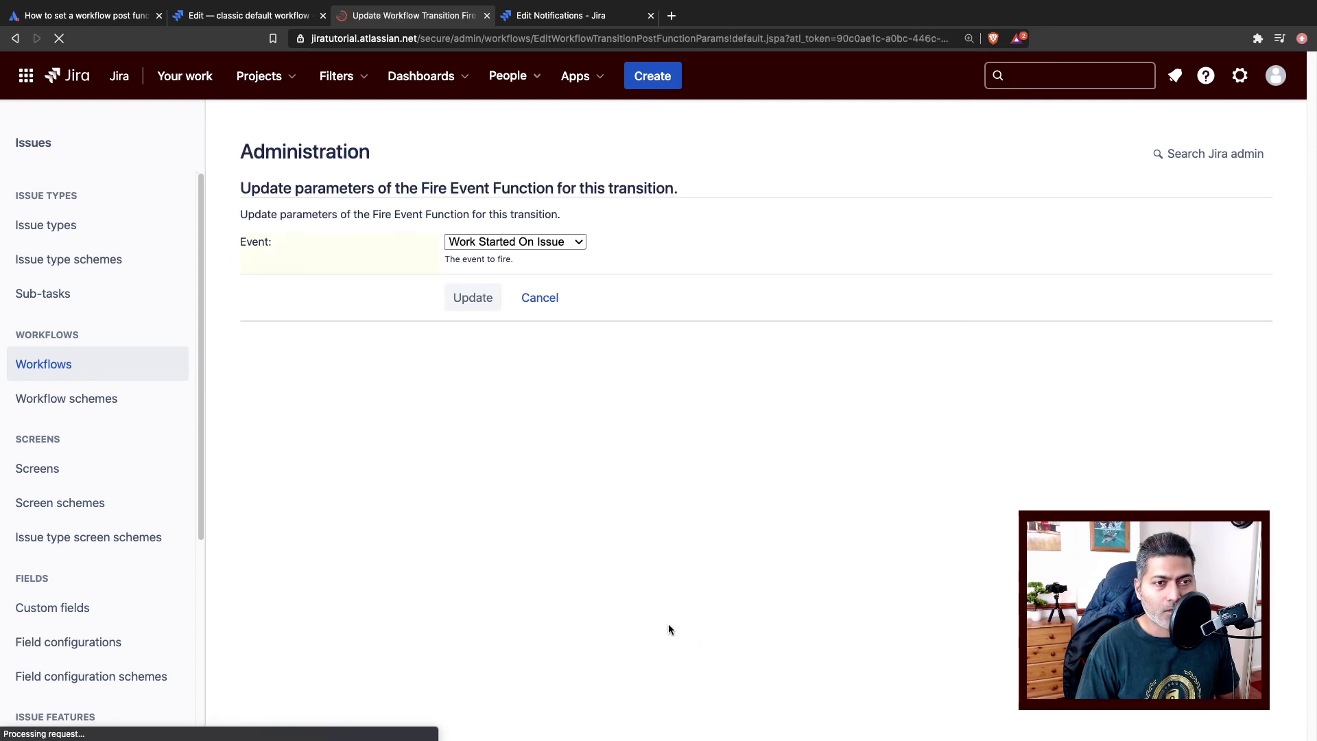
{"action": "left_click", "coordinate": [534, 244]}
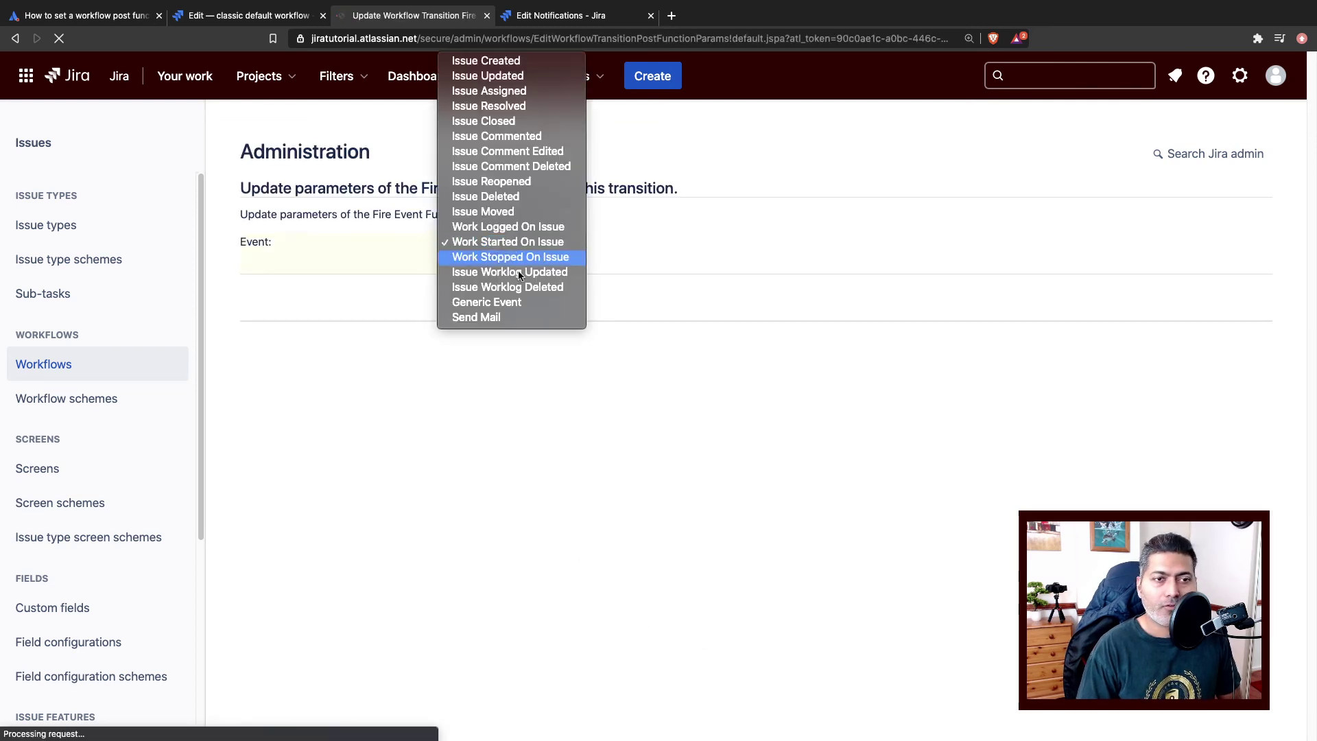
{"action": "key", "text": "Escape"}
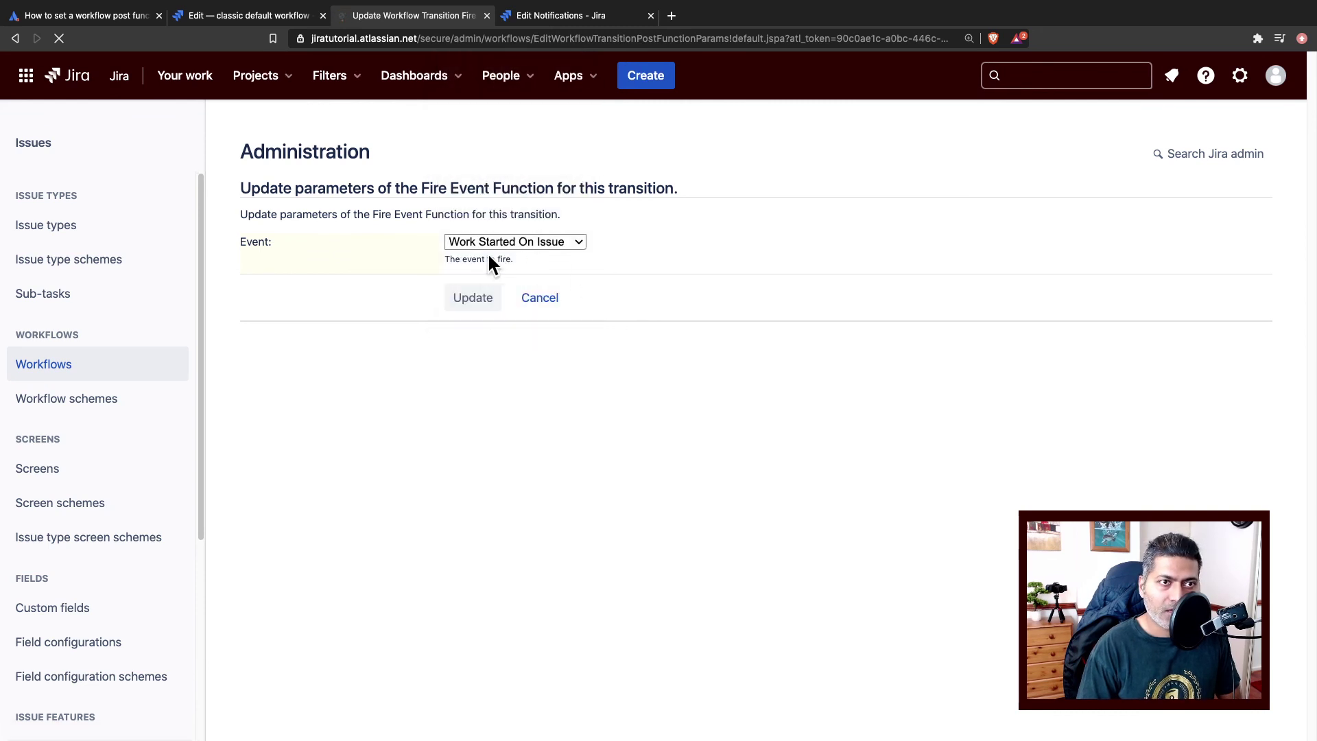
{"action": "key", "text": "s"}
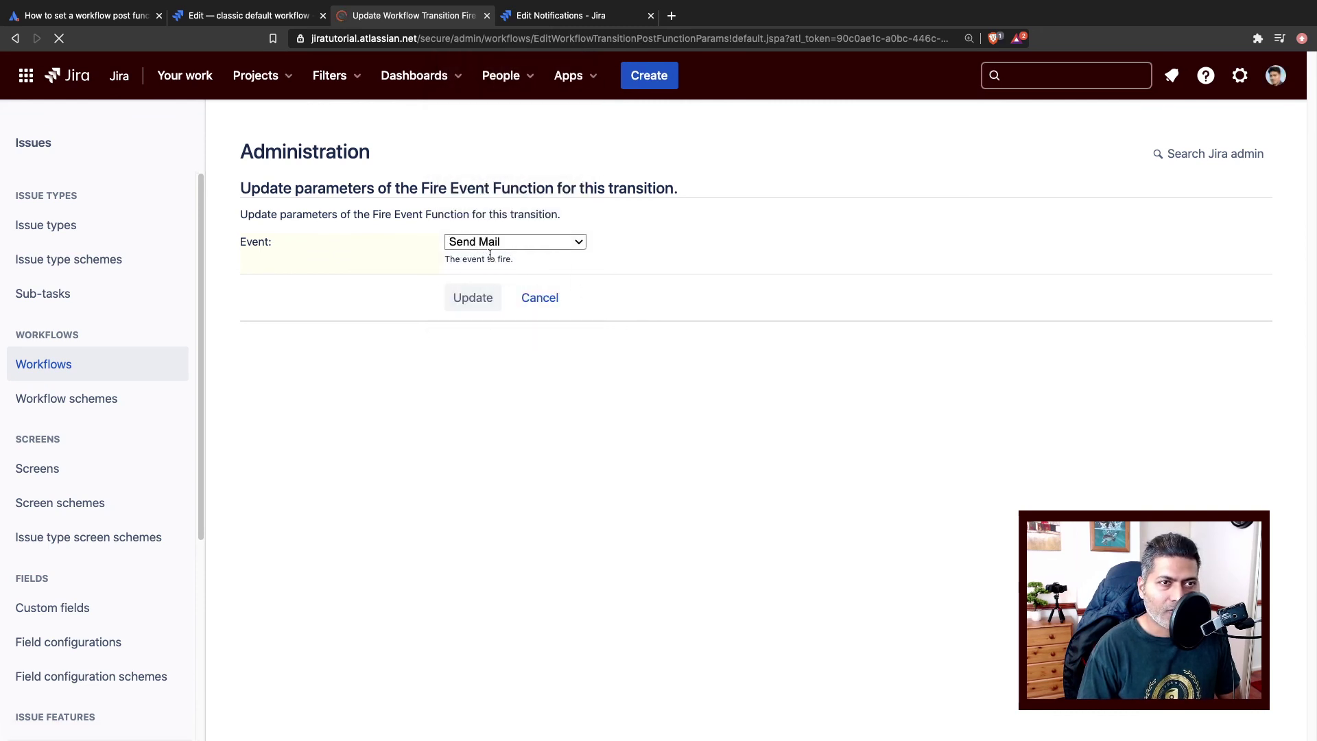
{"action": "left_click", "coordinate": [469, 298]}
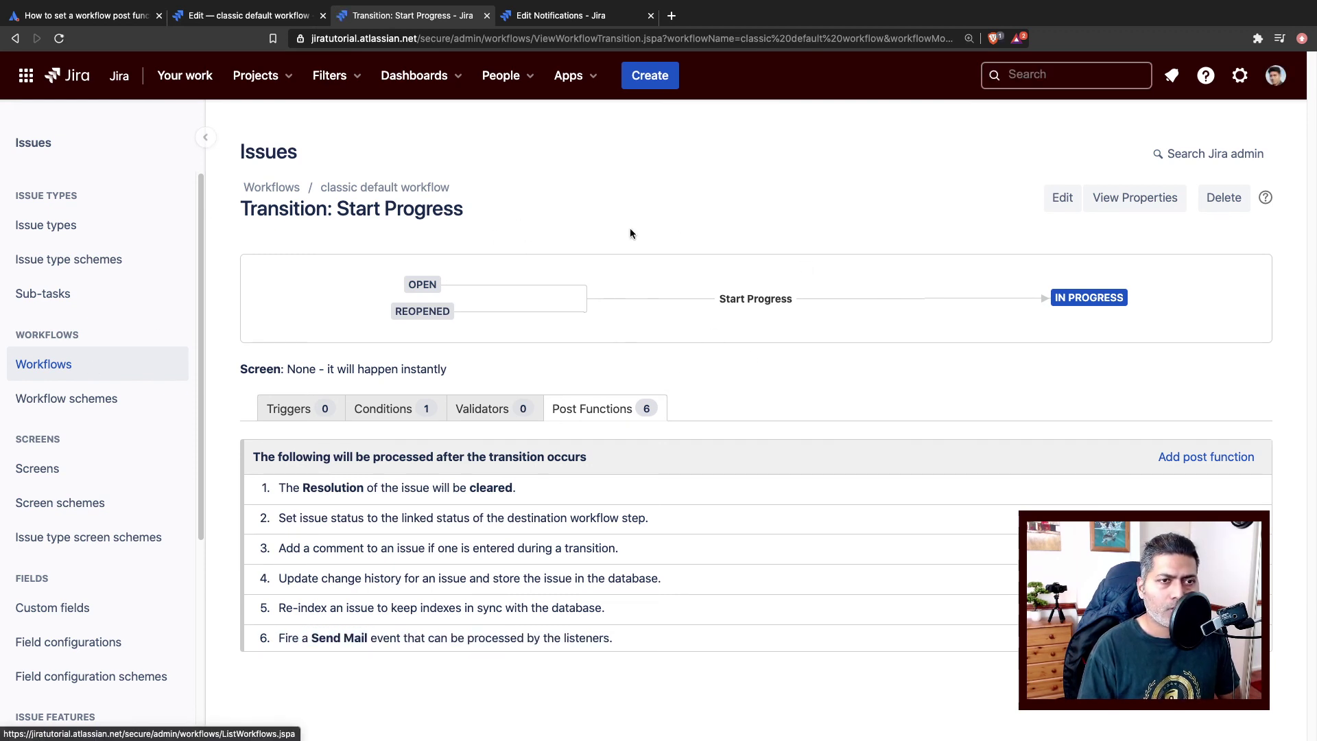
Return to the classic default workflow, then to the Atlassian Community answer tab
{"action": "left_click", "coordinate": [387, 187]}
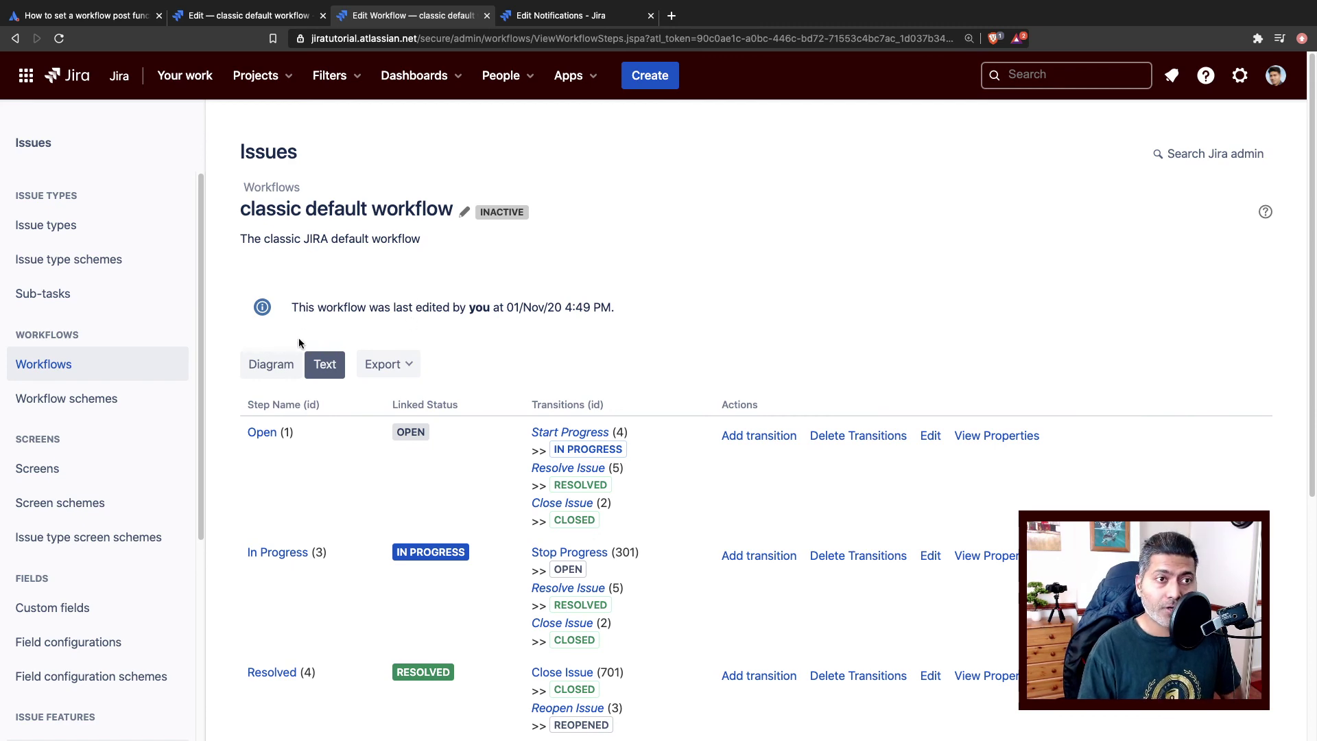
{"action": "left_click", "coordinate": [72, 16]}
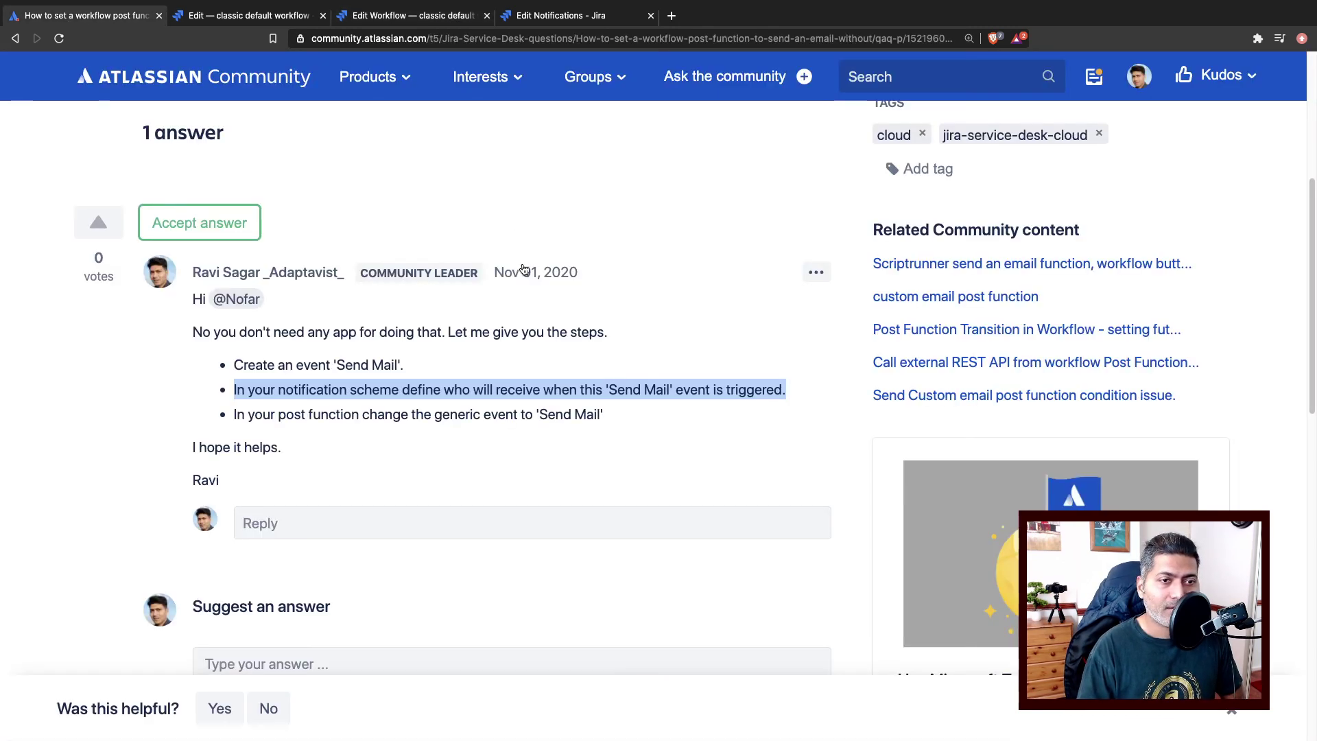
{"action": "left_click", "coordinate": [506, 402]}
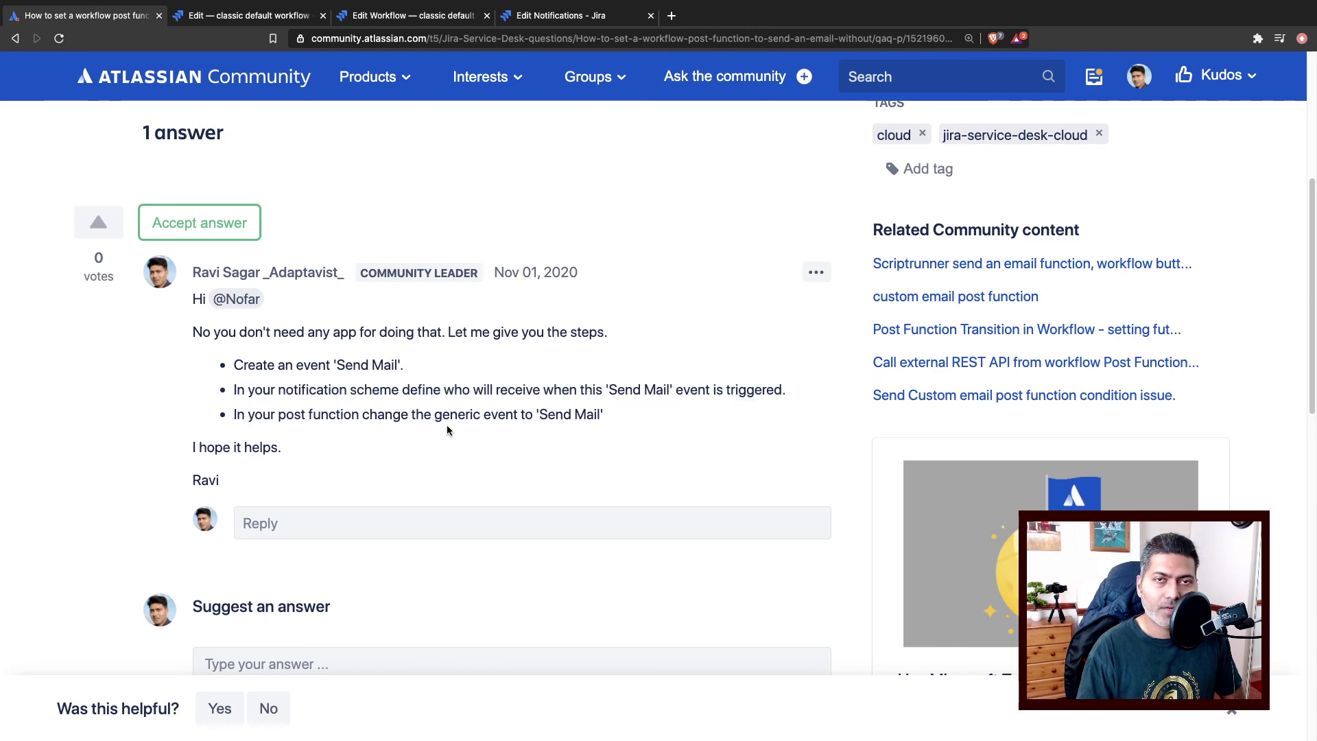
{"action": "scroll", "coordinate": [533, 468], "scroll_direction": "up", "scroll_amount": 5}
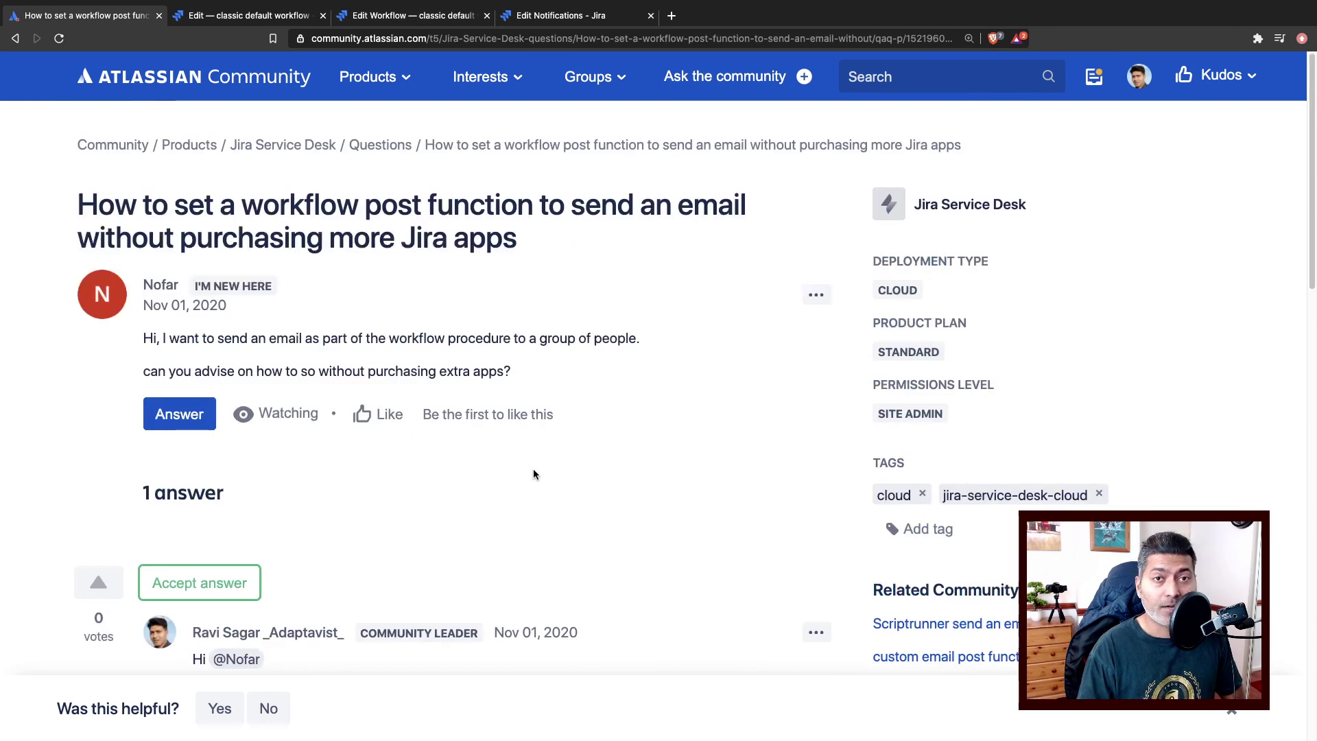